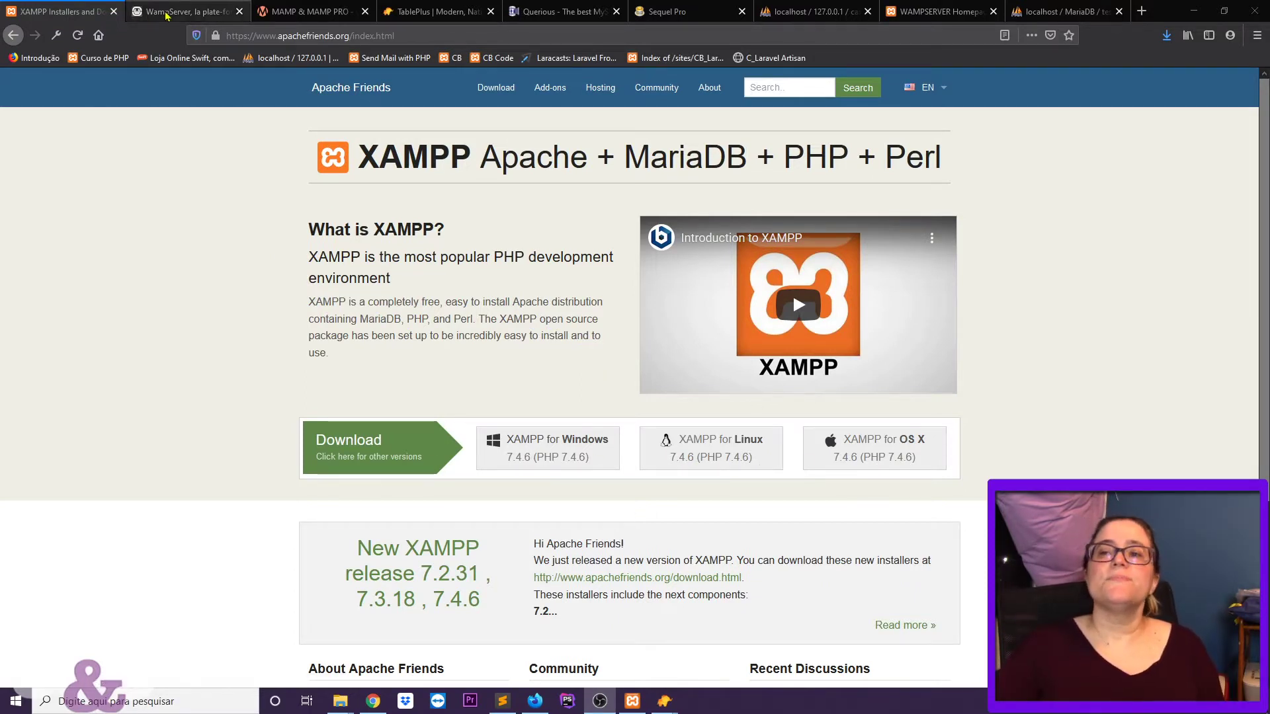
View the WampServer and MAMP home pages and return to the XAMPP home page
left_click(142, 14)
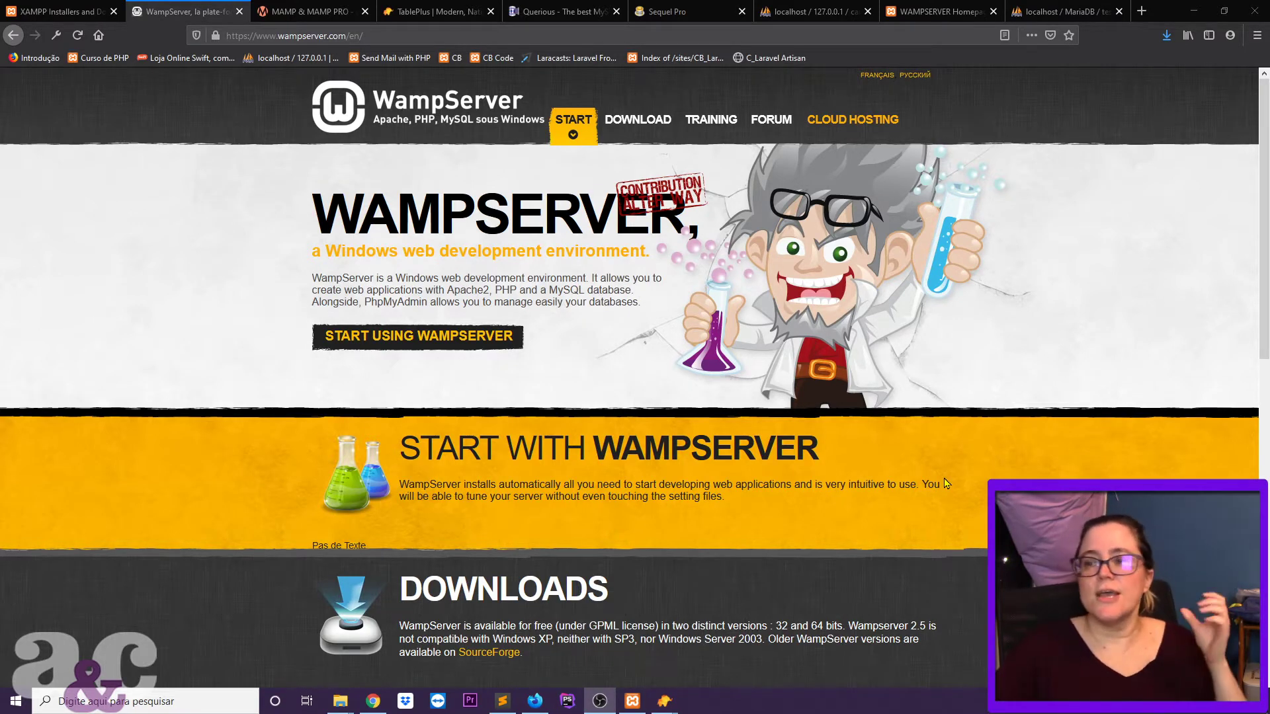
left_click(298, 24)
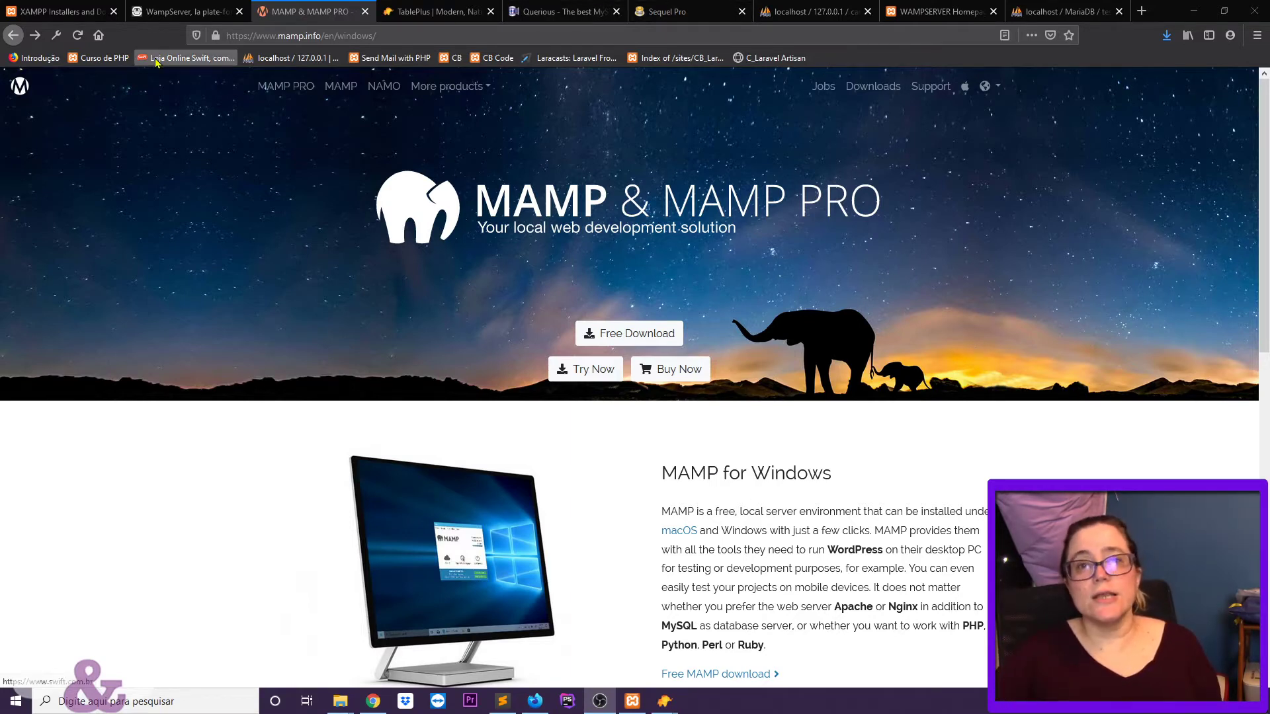
left_click(63, 11)
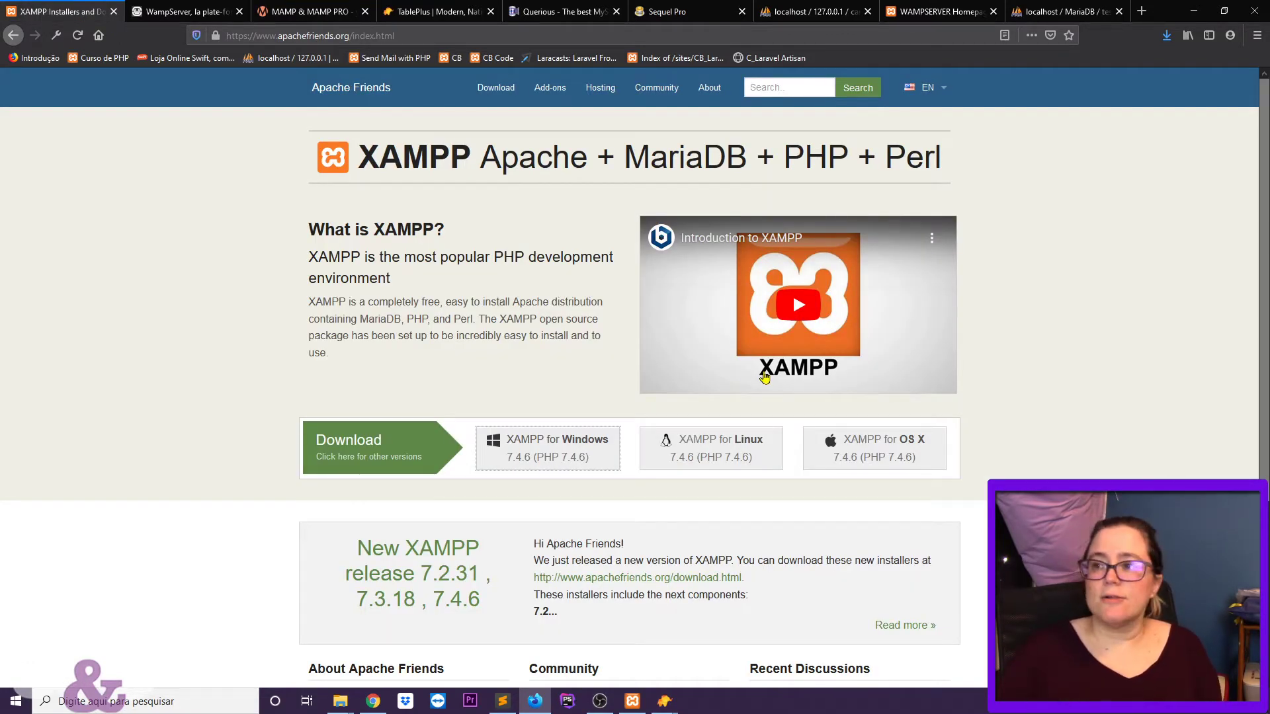
key("alt+Tab")
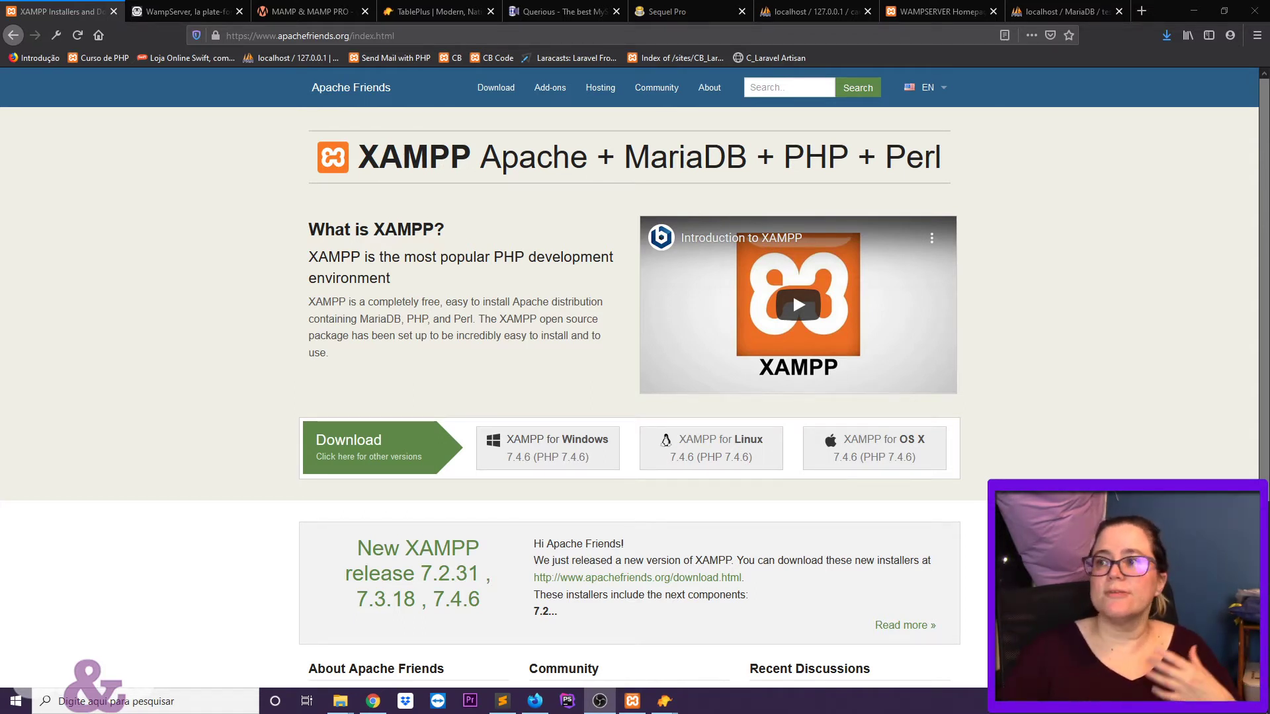
Minimize the browser and the database window, and show the Downloads folder containing the server installers
left_click(1194, 11)
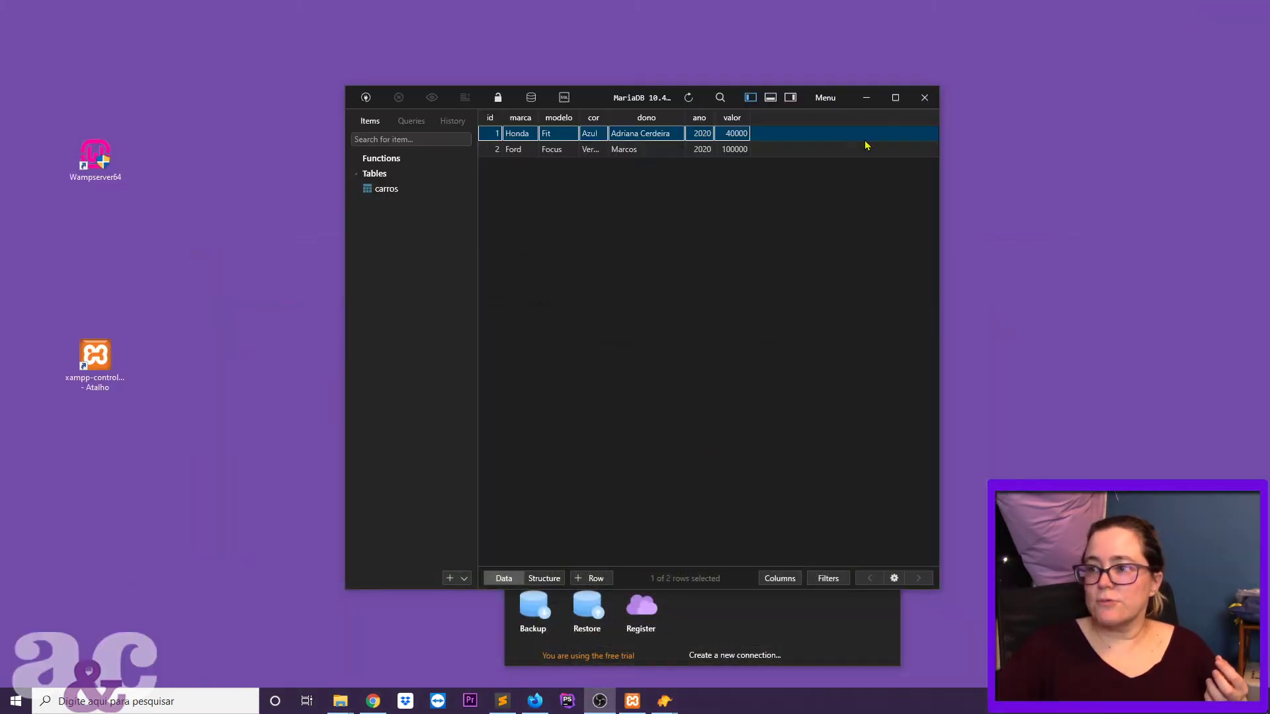
left_click(866, 98)
left_click(340, 699)
left_click(452, 659)
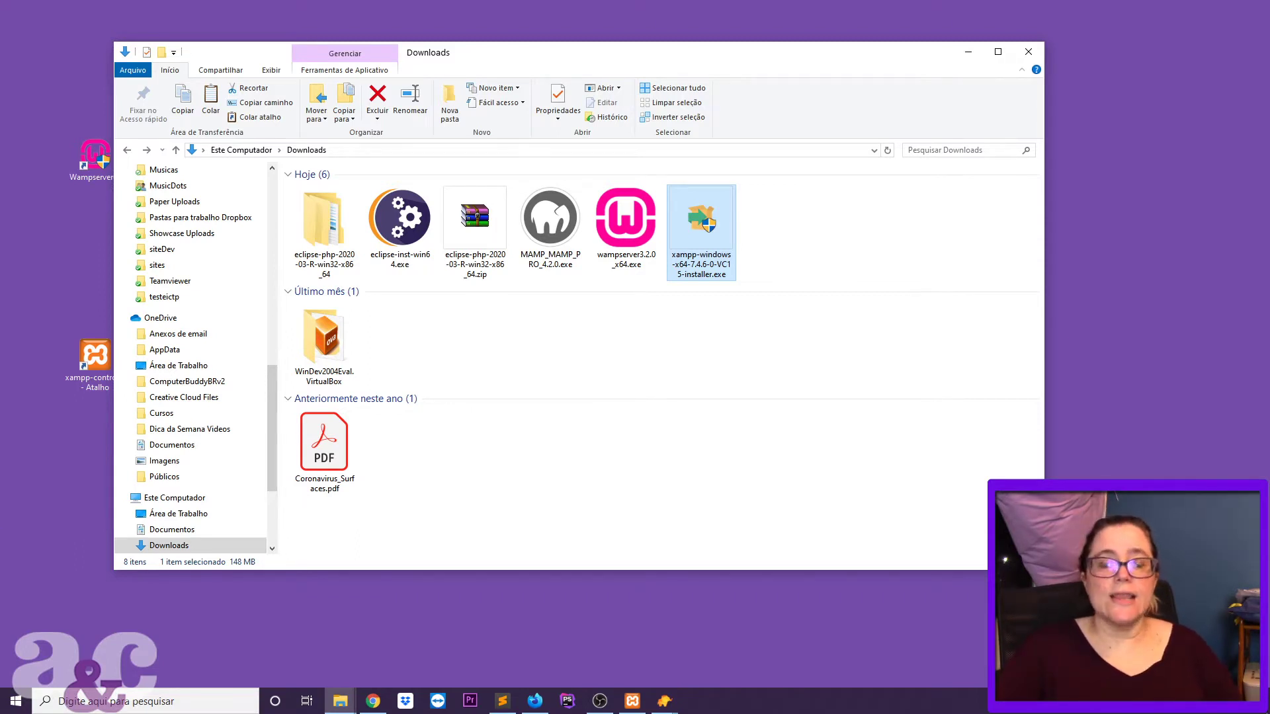
left_click(681, 331)
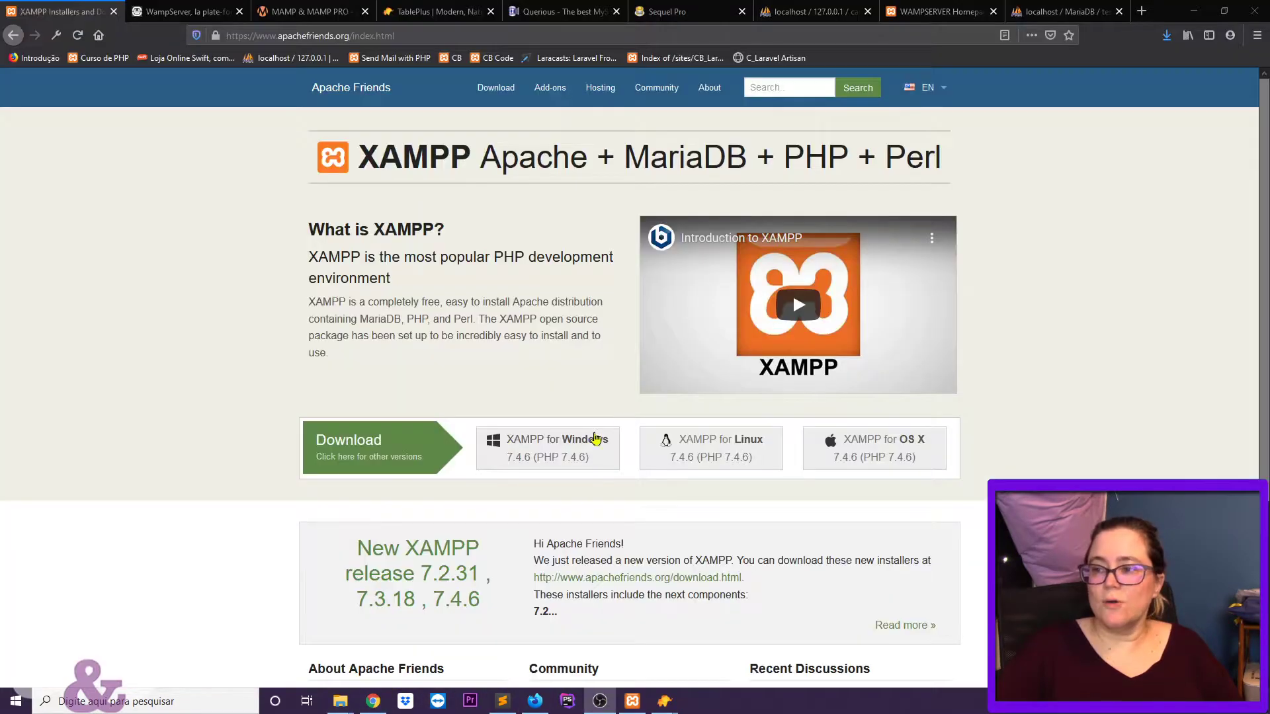
Switch back to the browser and view the WampServer downloads section and the MAMP & MAMP PRO download page
left_click(599, 701)
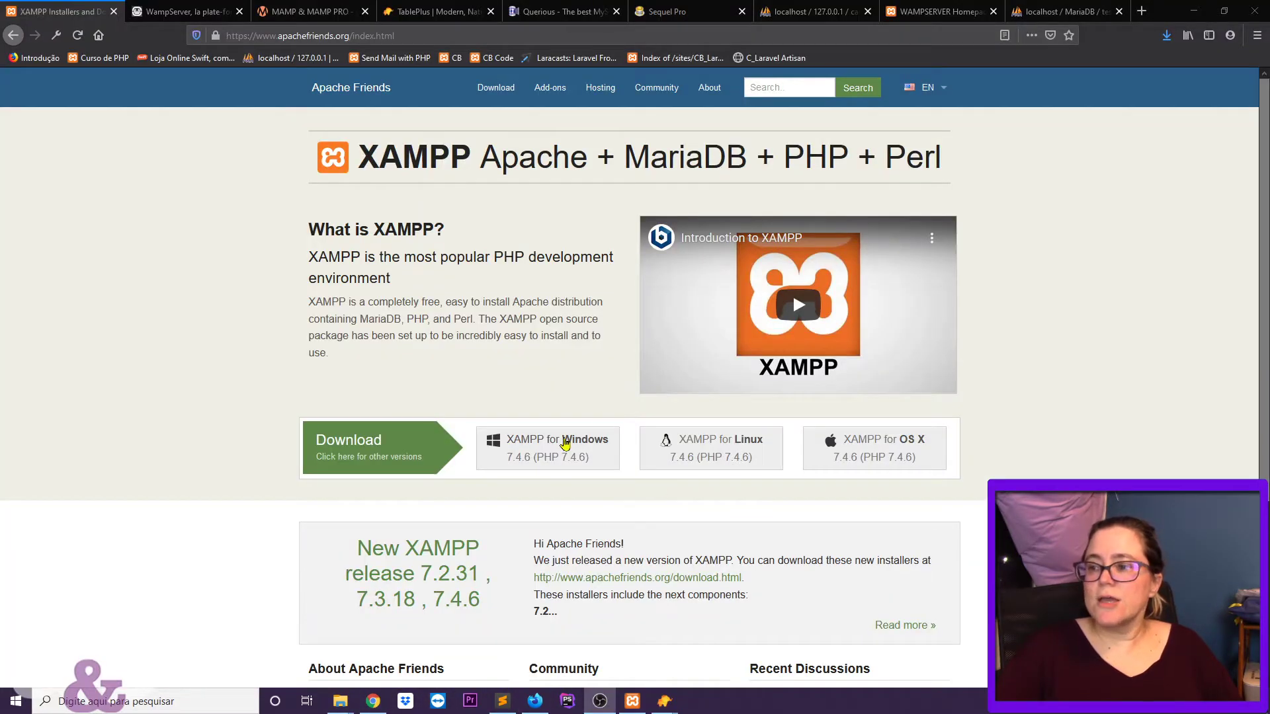
left_click(194, 11)
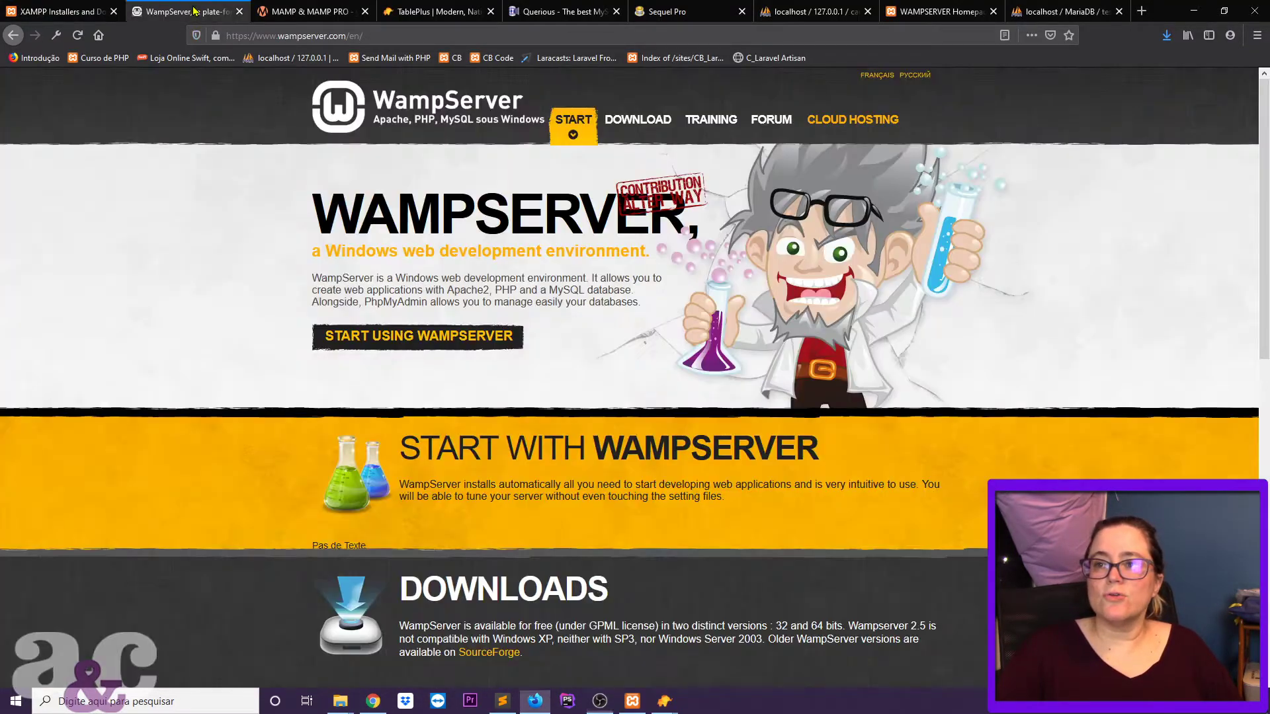
scroll(494, 382, "down", 6)
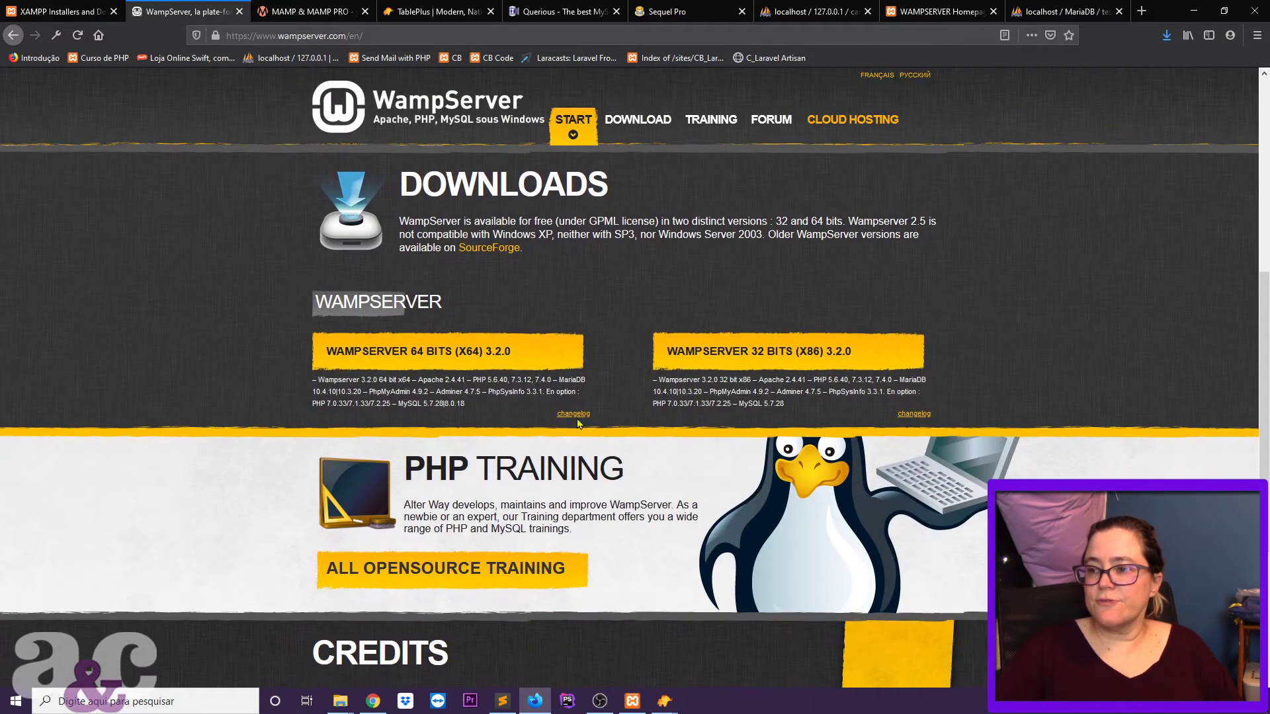
left_click(267, 21)
left_click(622, 339)
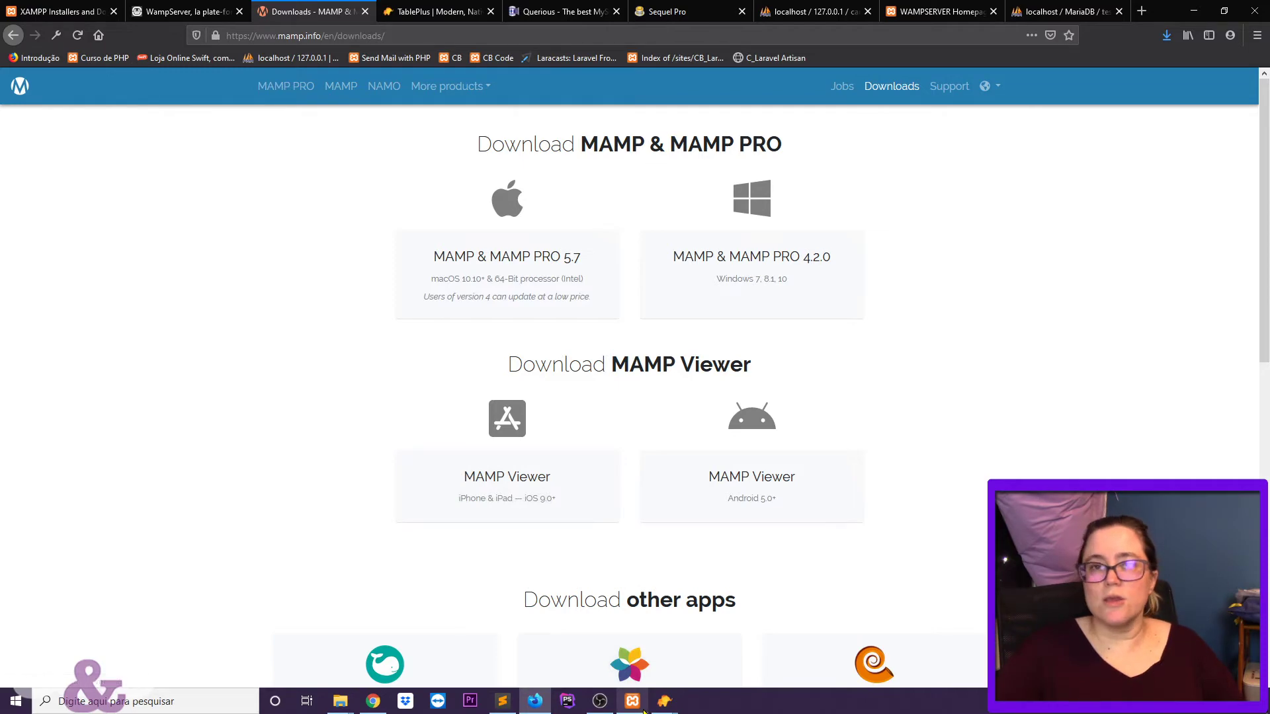
Launch the XAMPP 7.4.6 installer from the Downloads folder and accept its antivirus and User Account Control warnings
left_click(340, 701)
double_click(703, 225)
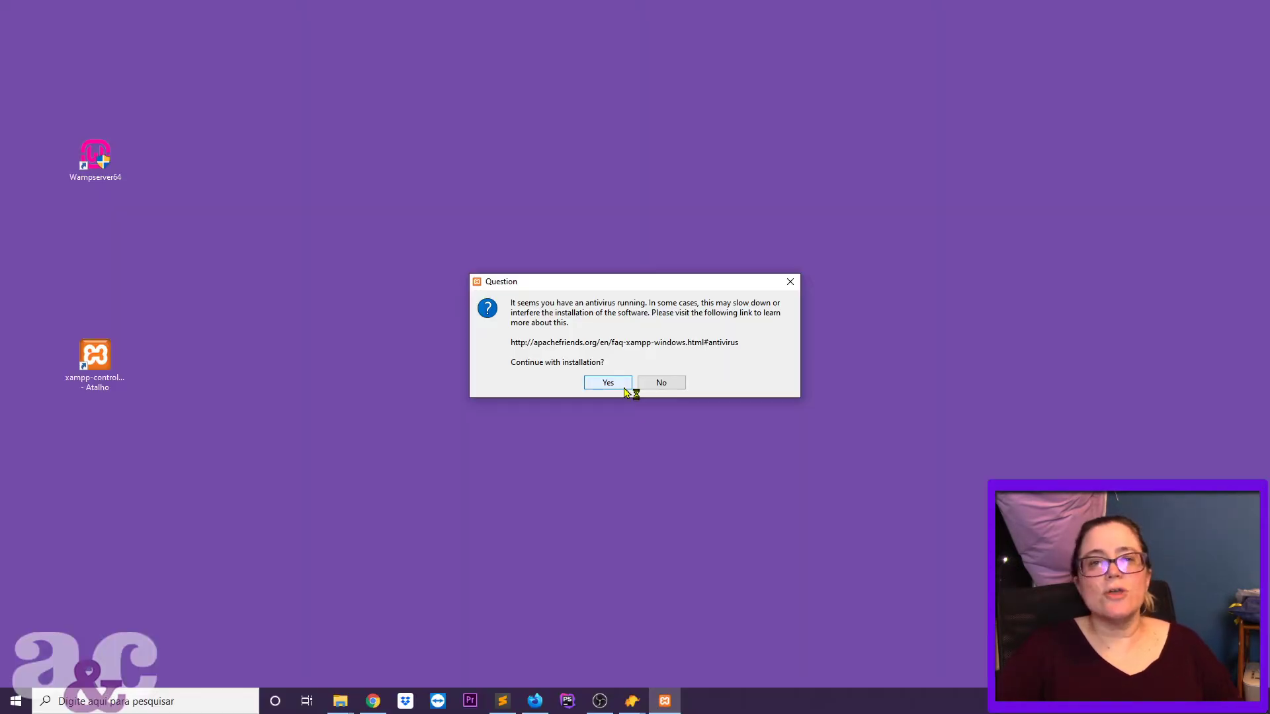
left_click(622, 383)
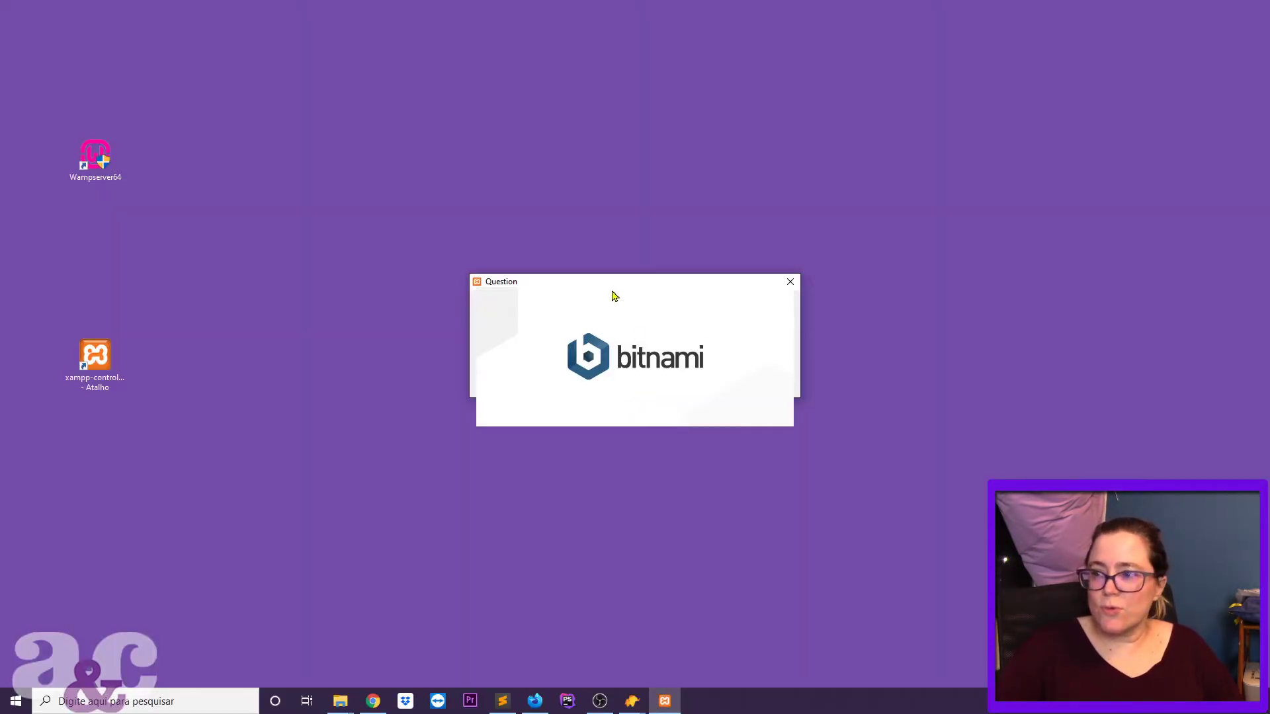
left_click(607, 385)
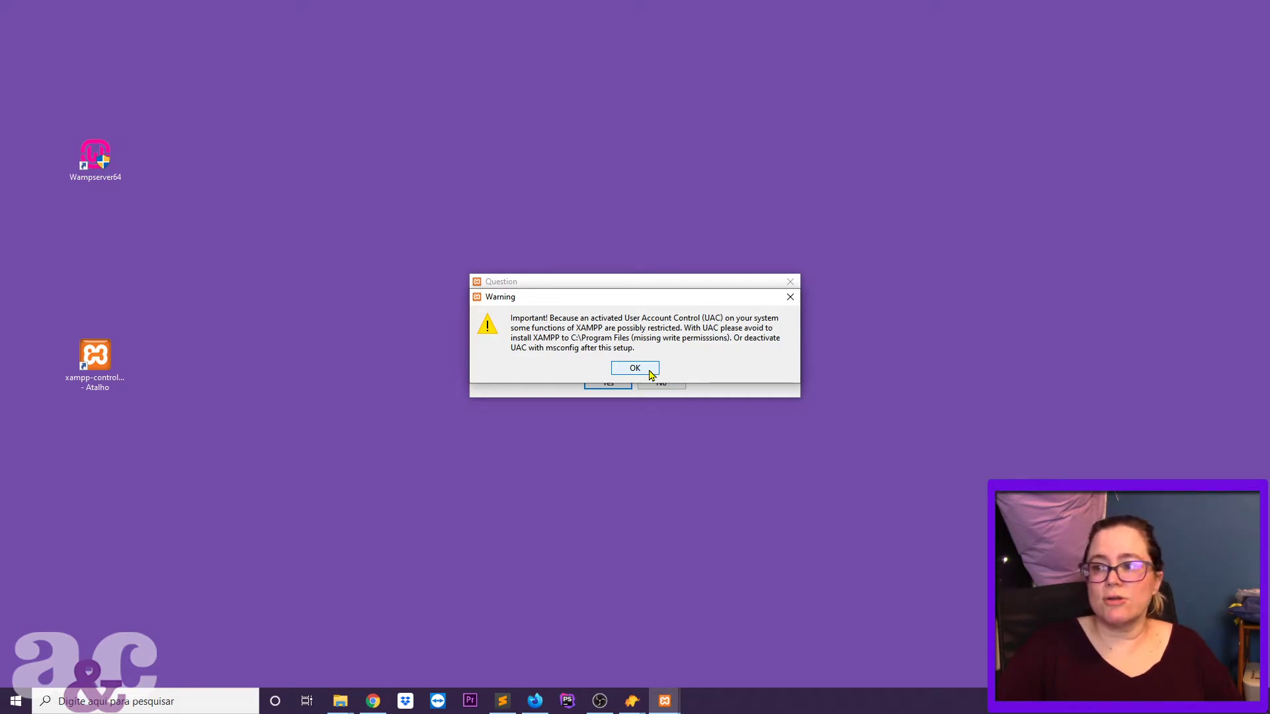
left_click(635, 368)
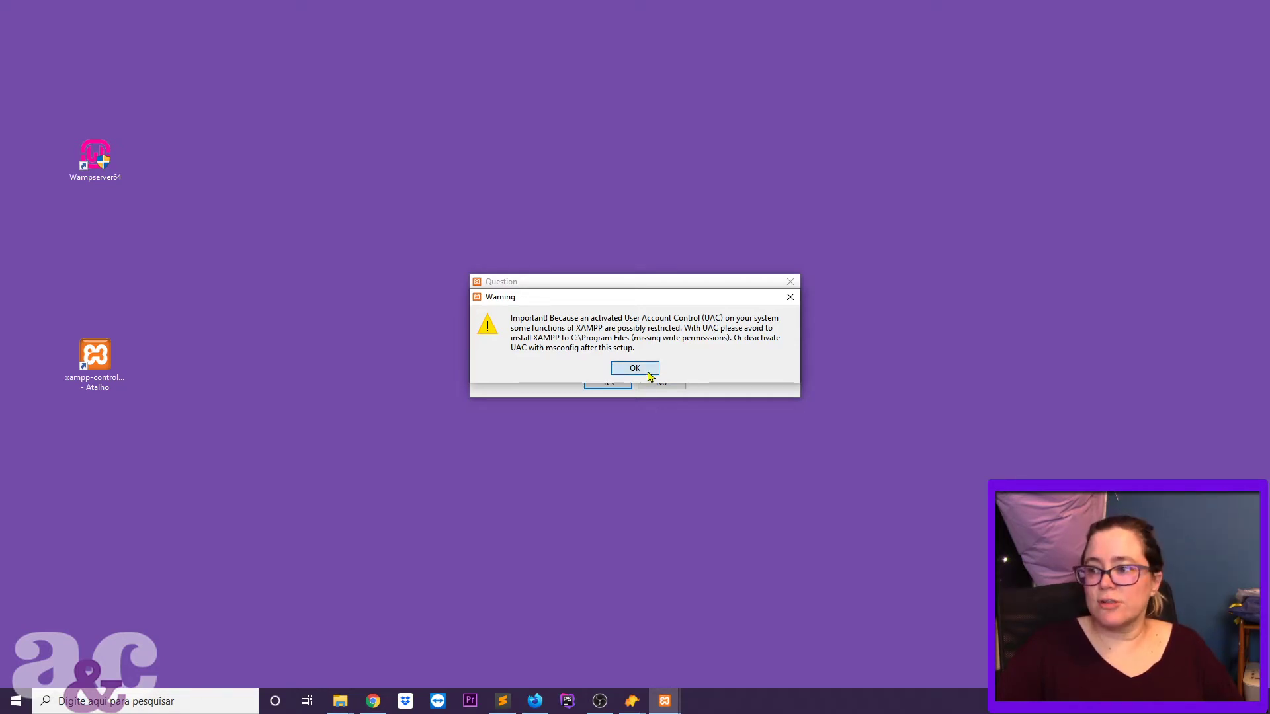
Proceed through the XAMPP setup with all components selected, up to the installation folder choice of C:\xampp
left_click(705, 454)
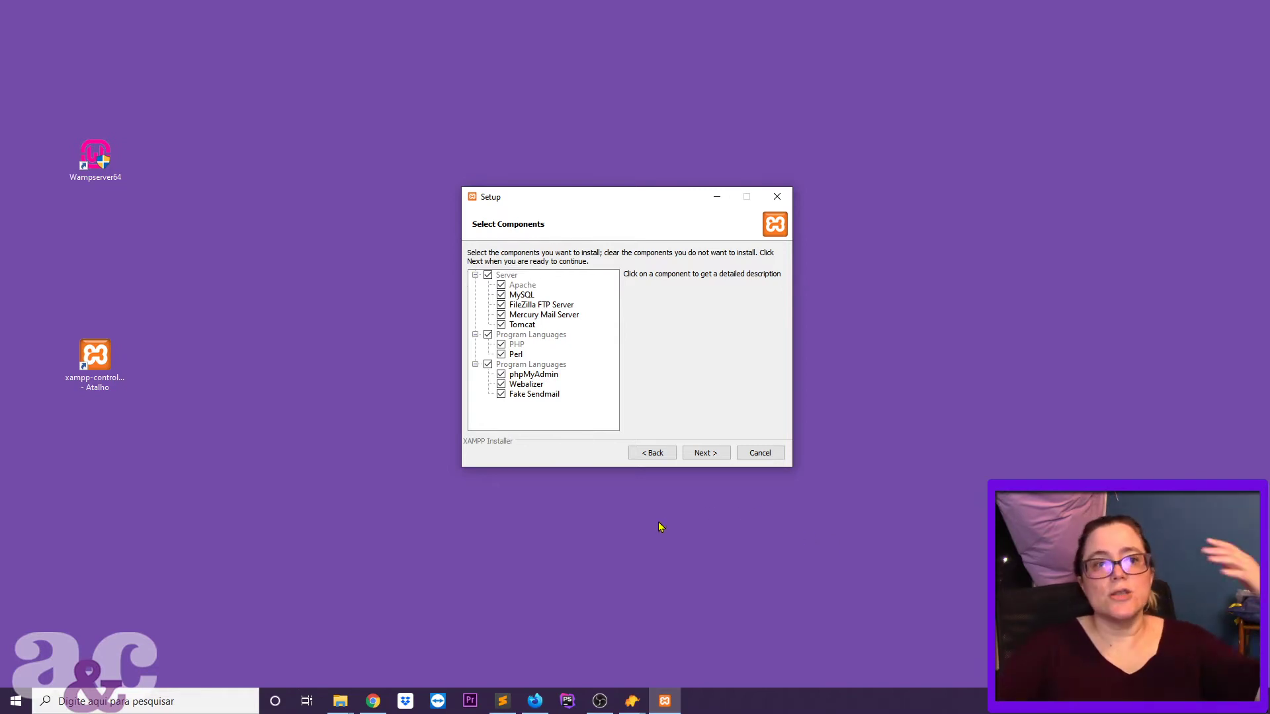
left_click(706, 453)
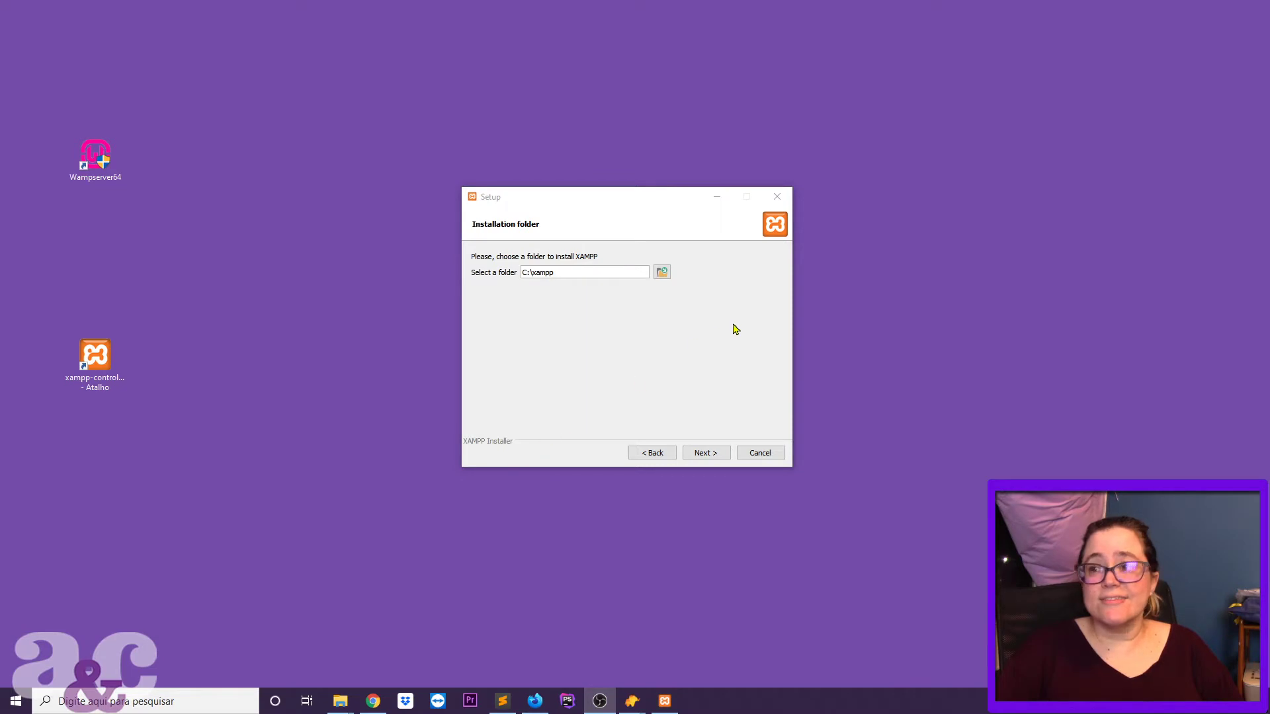
left_click(566, 273)
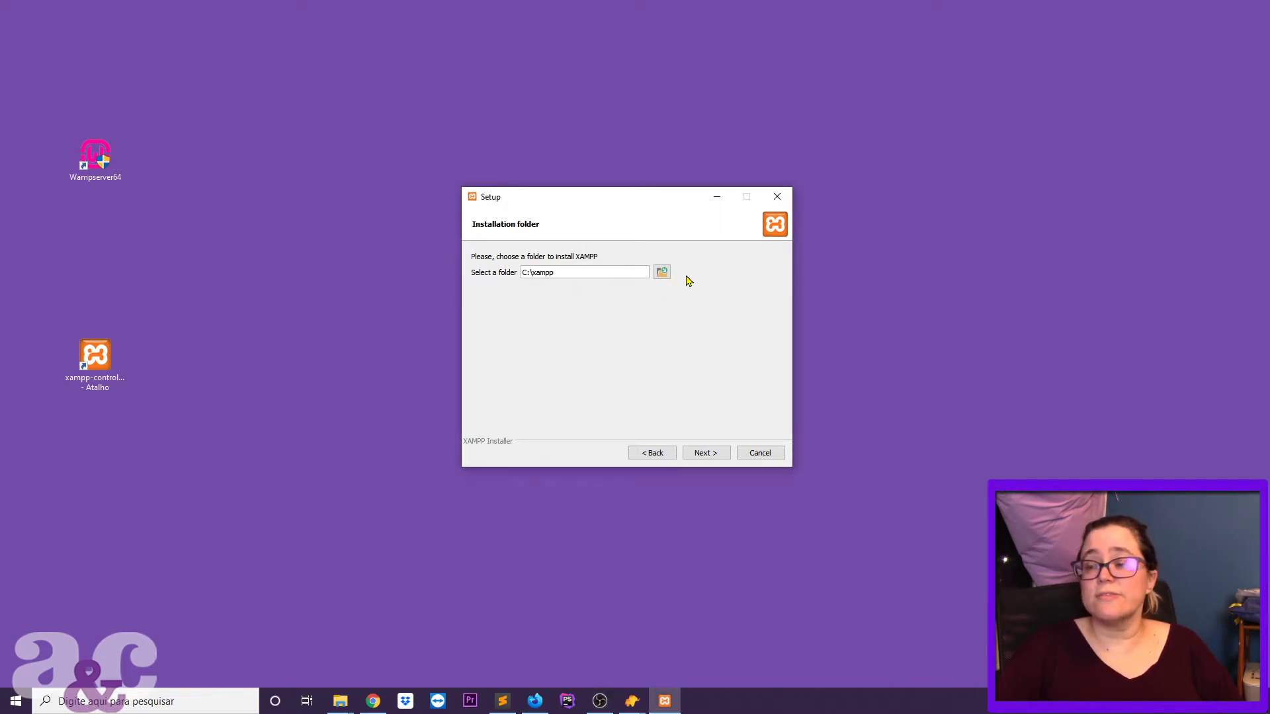
Switch to File Explorer, open the vs folder inside Dropbox's siteDev folder, and look through the server files it contains
left_click(339, 701)
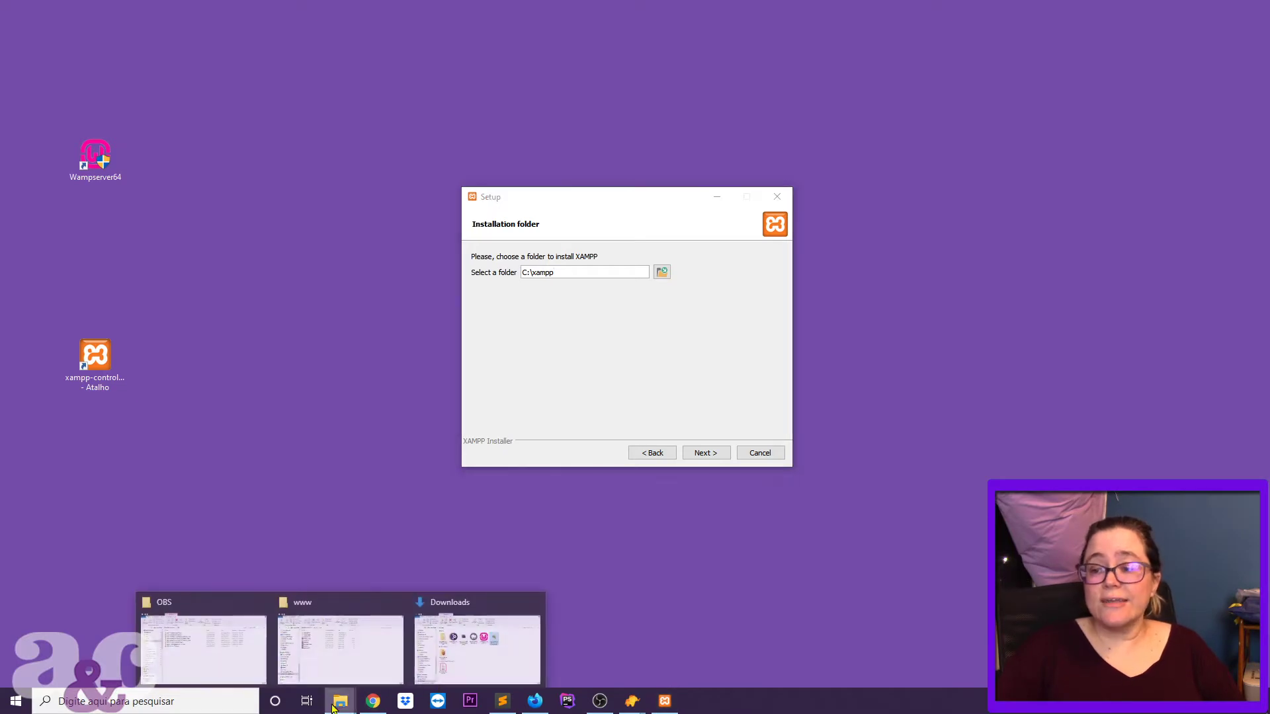
left_click(465, 653)
scroll(277, 264, "up", 3)
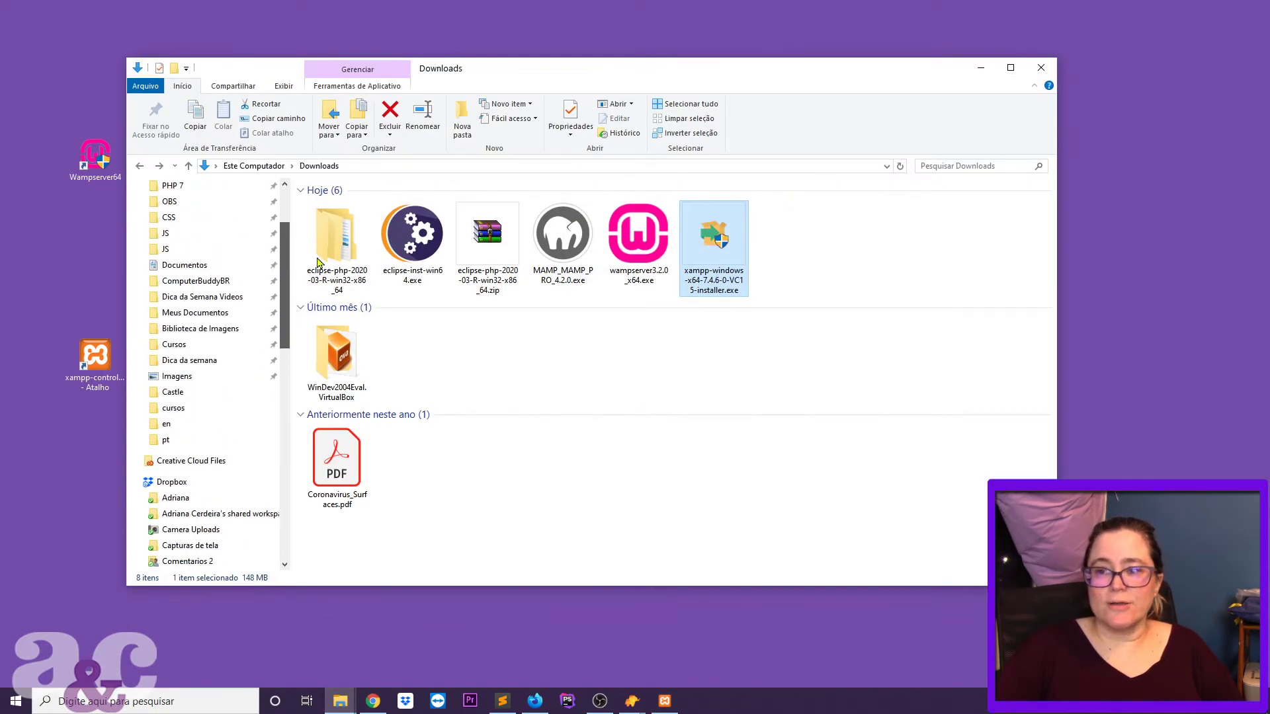
scroll(286, 249, "down", 7)
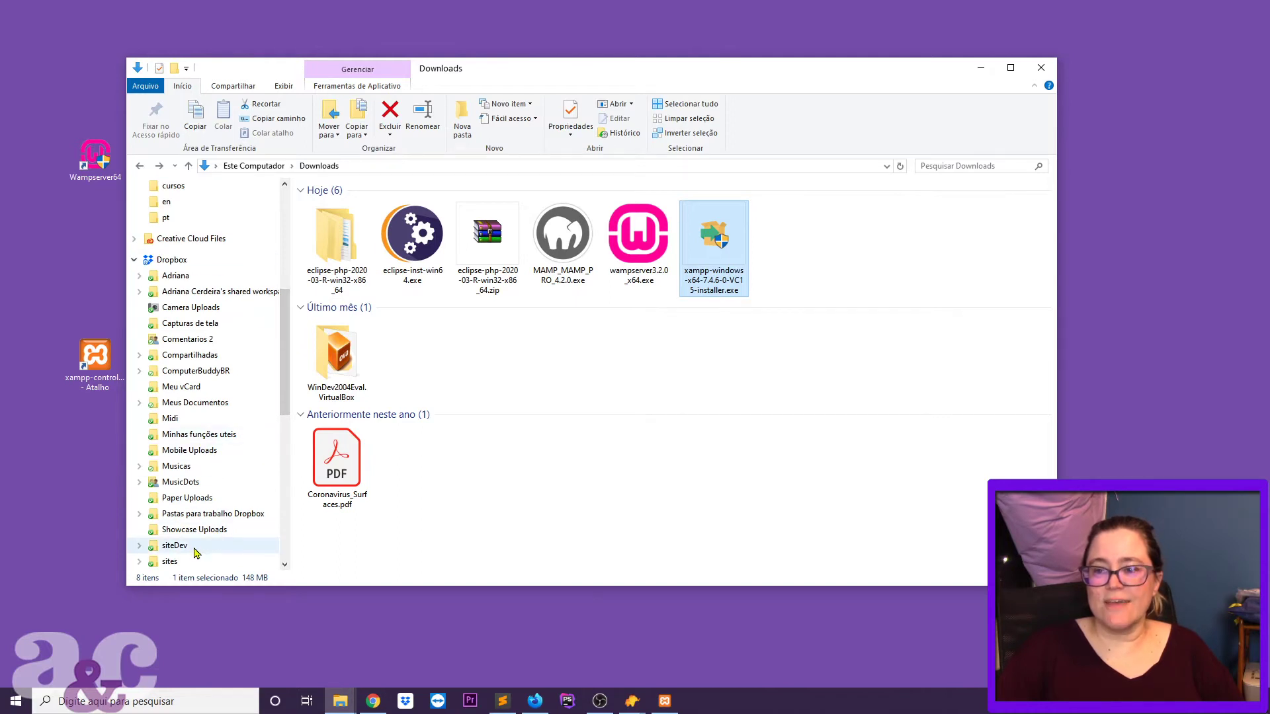
left_click(180, 548)
left_click(387, 209)
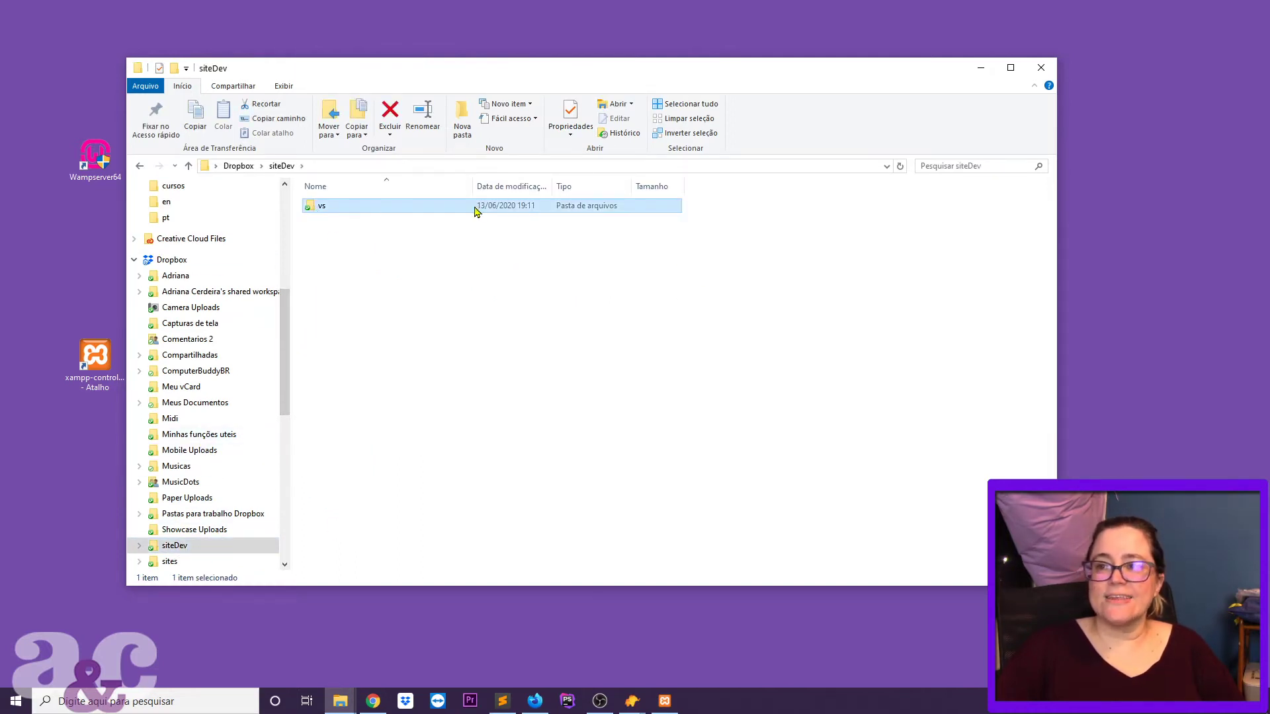
double_click(324, 210)
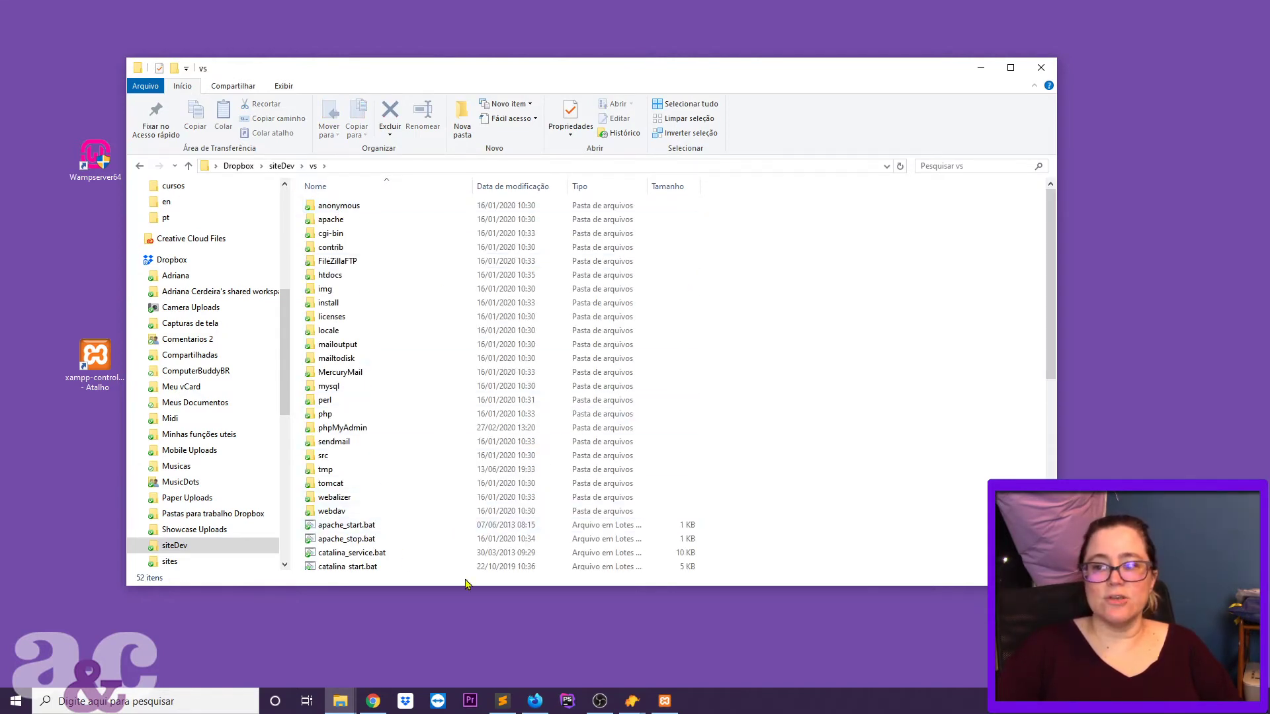
scroll(657, 504, "down", 5)
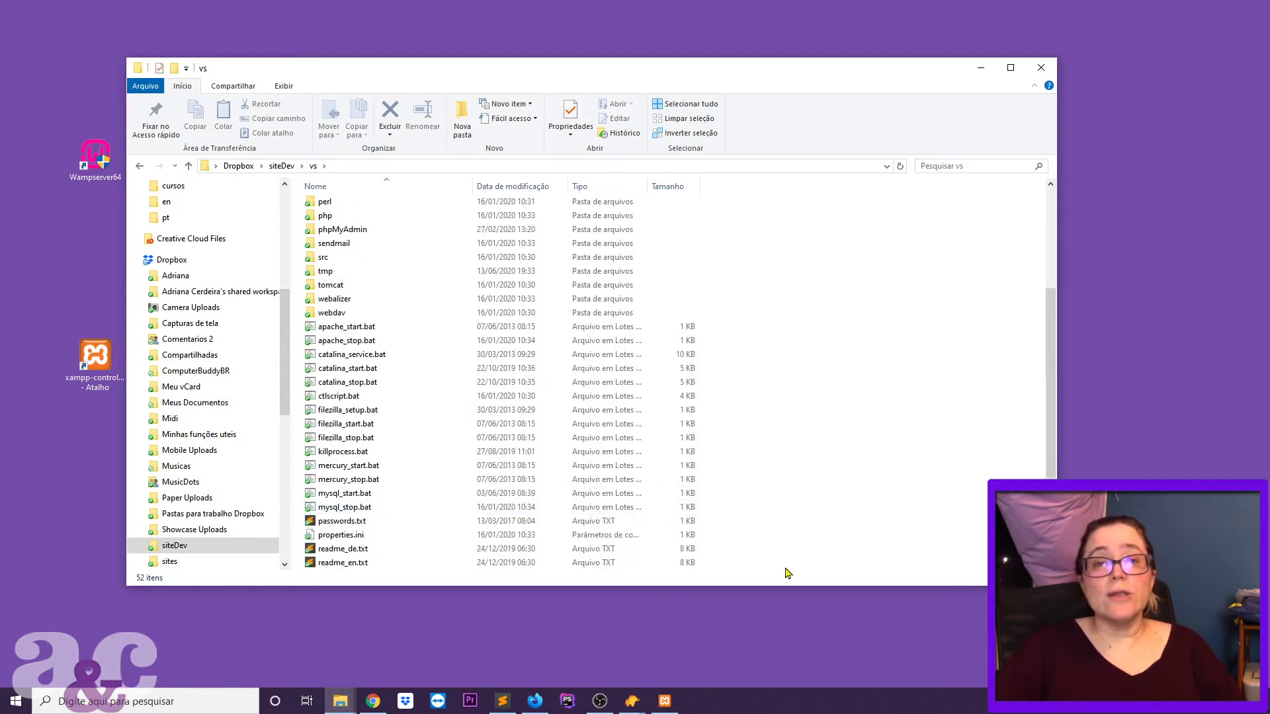
scroll(797, 570, "up", 4)
scroll(798, 570, "up", 1)
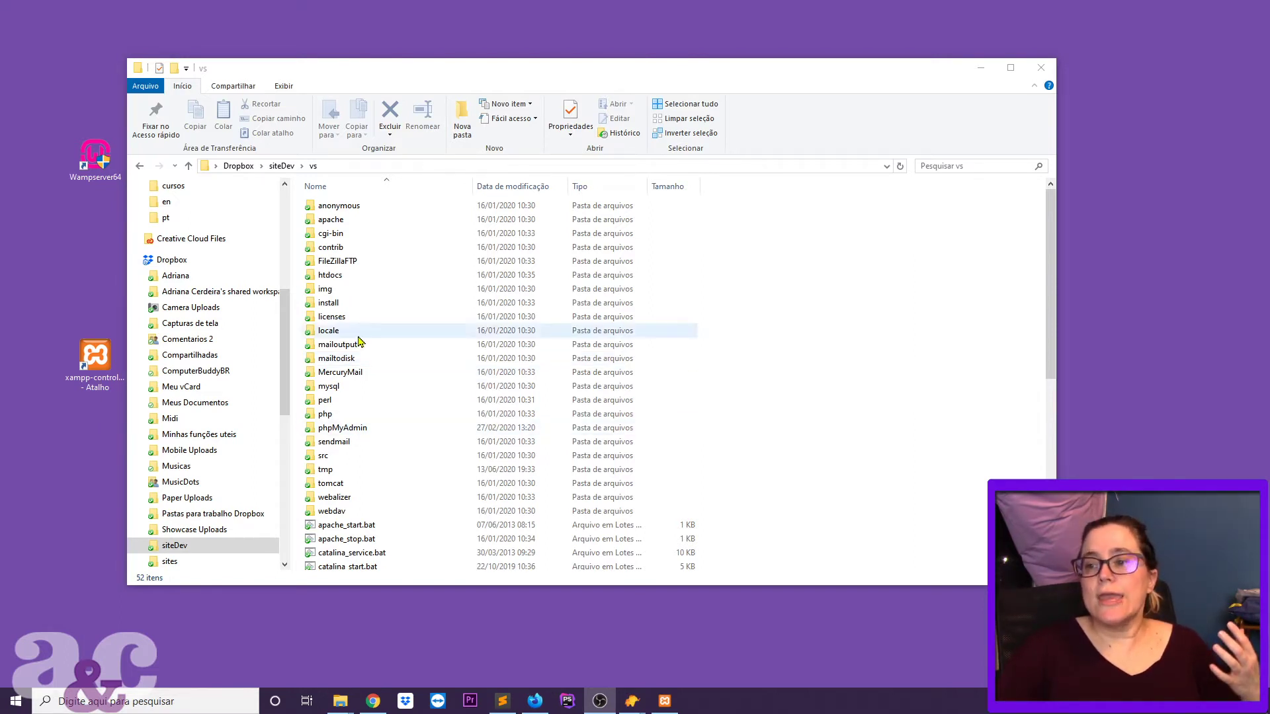
Open the htdocs folder inside vs and view the projects in its sites subfolder
left_click(365, 275)
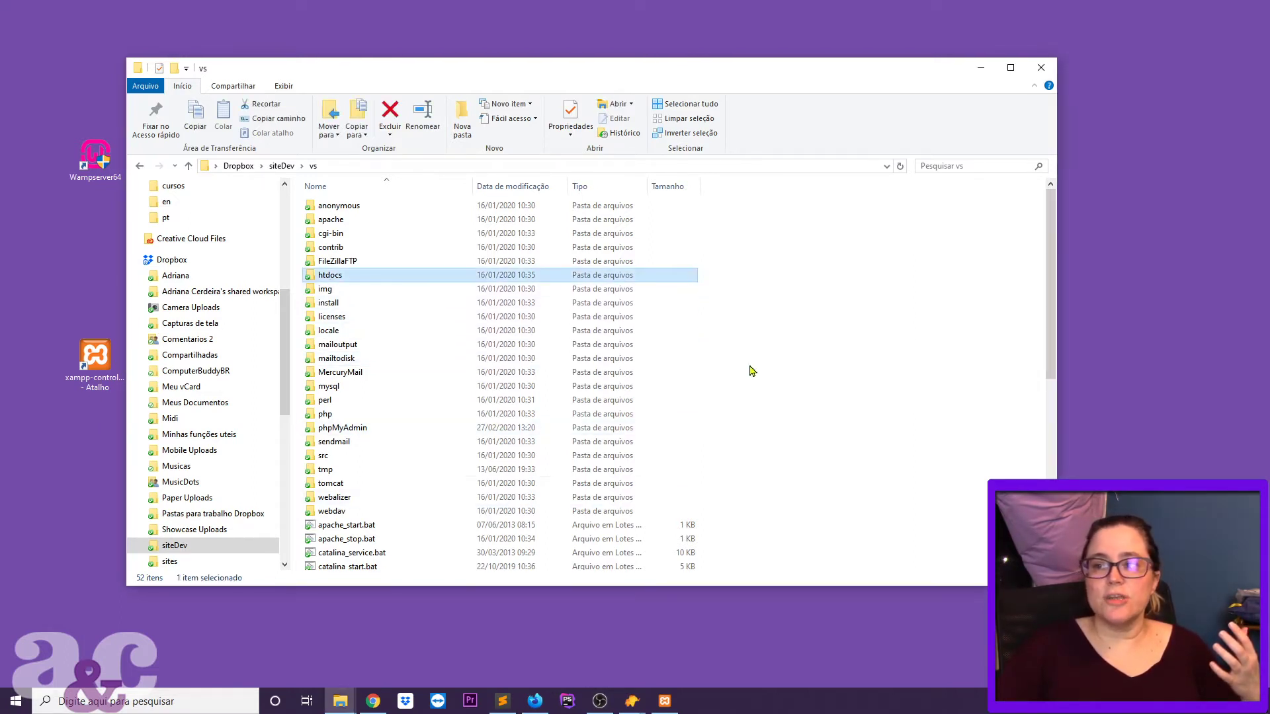
double_click(336, 276)
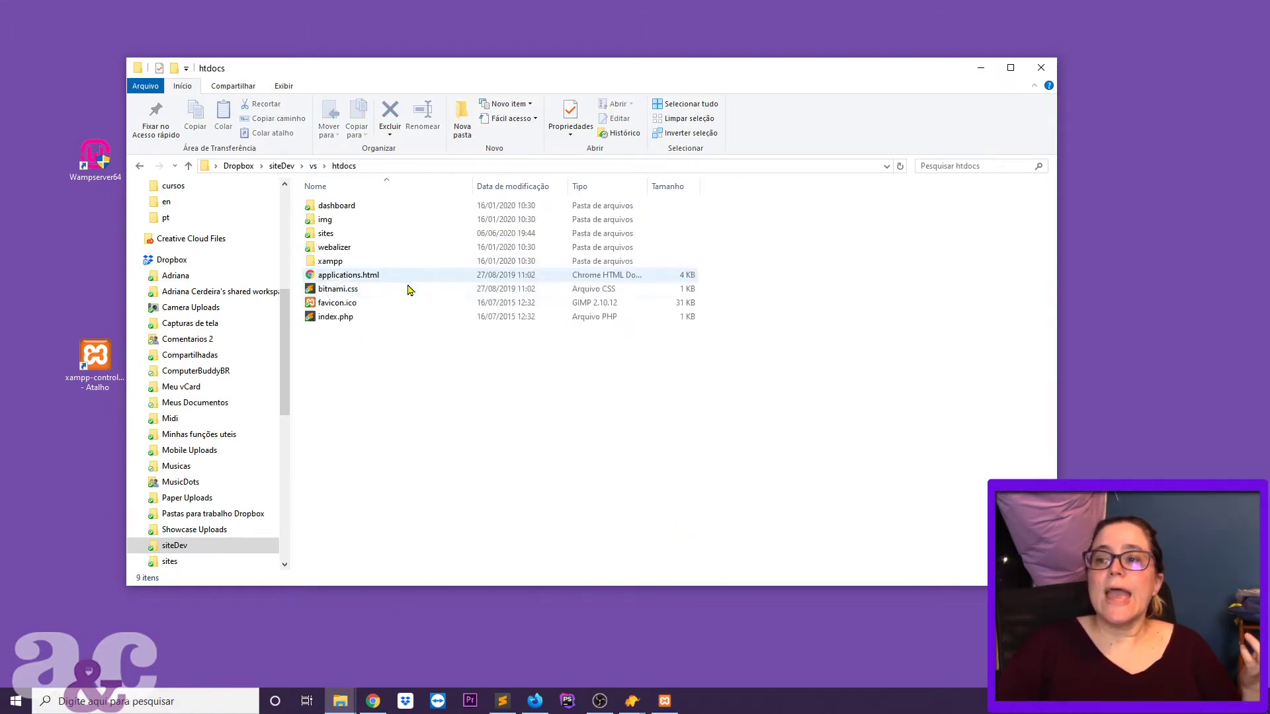
left_click(313, 236)
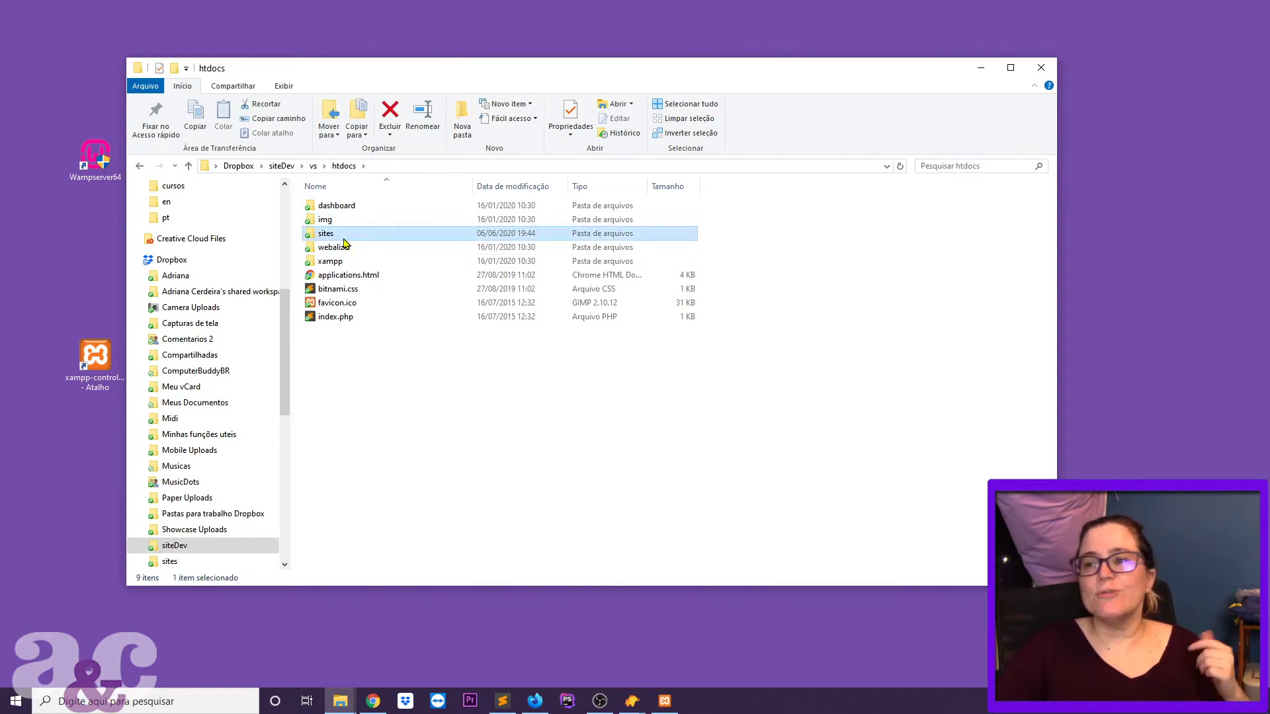
double_click(341, 238)
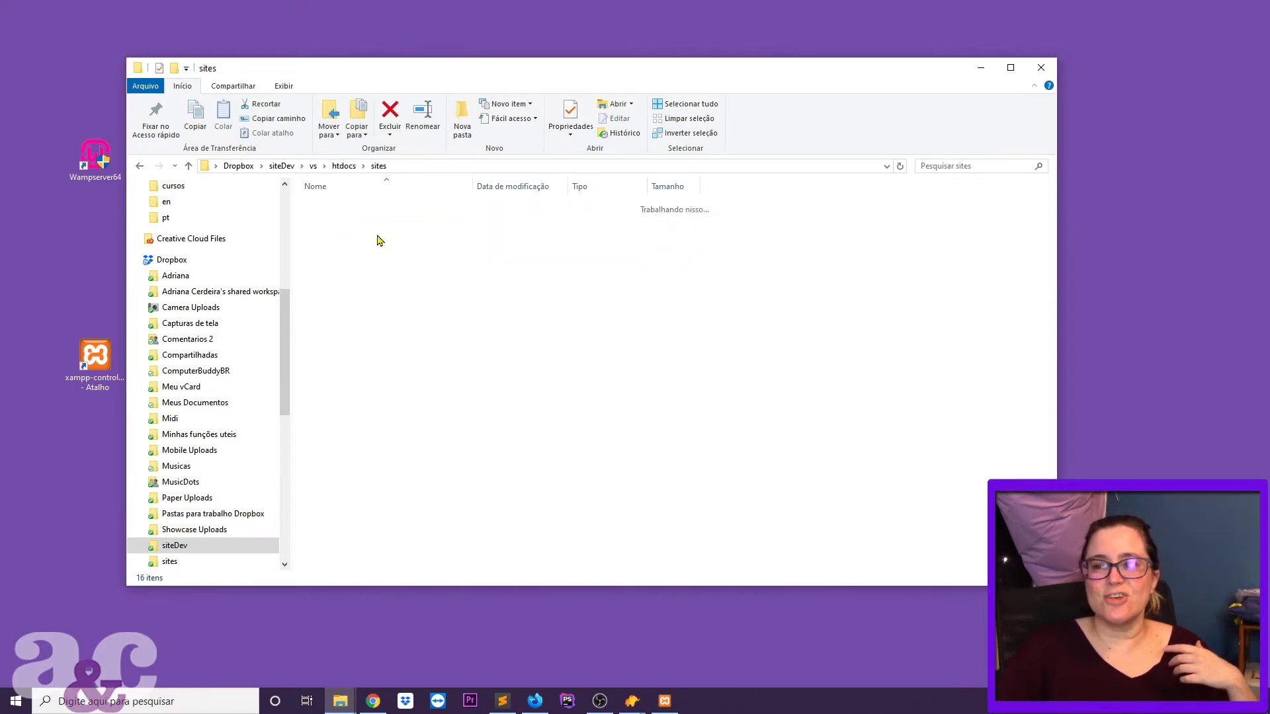
left_click(344, 167)
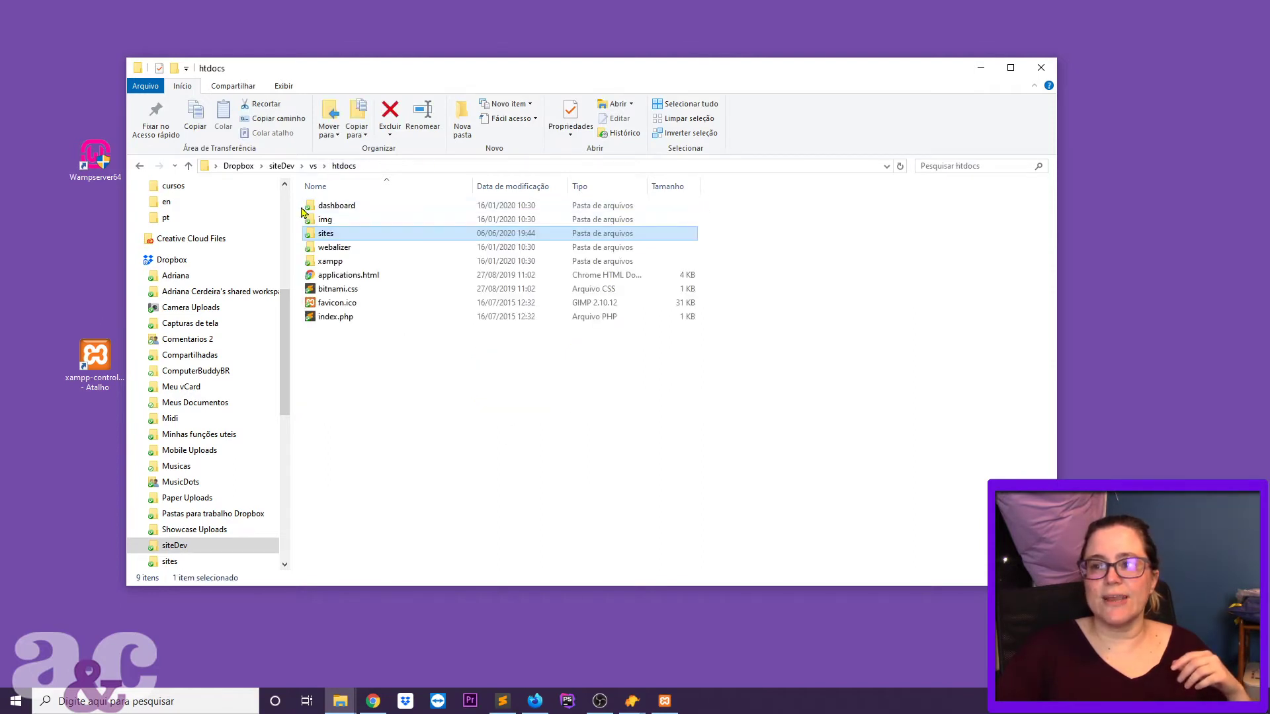
left_click(334, 263)
double_click(327, 234)
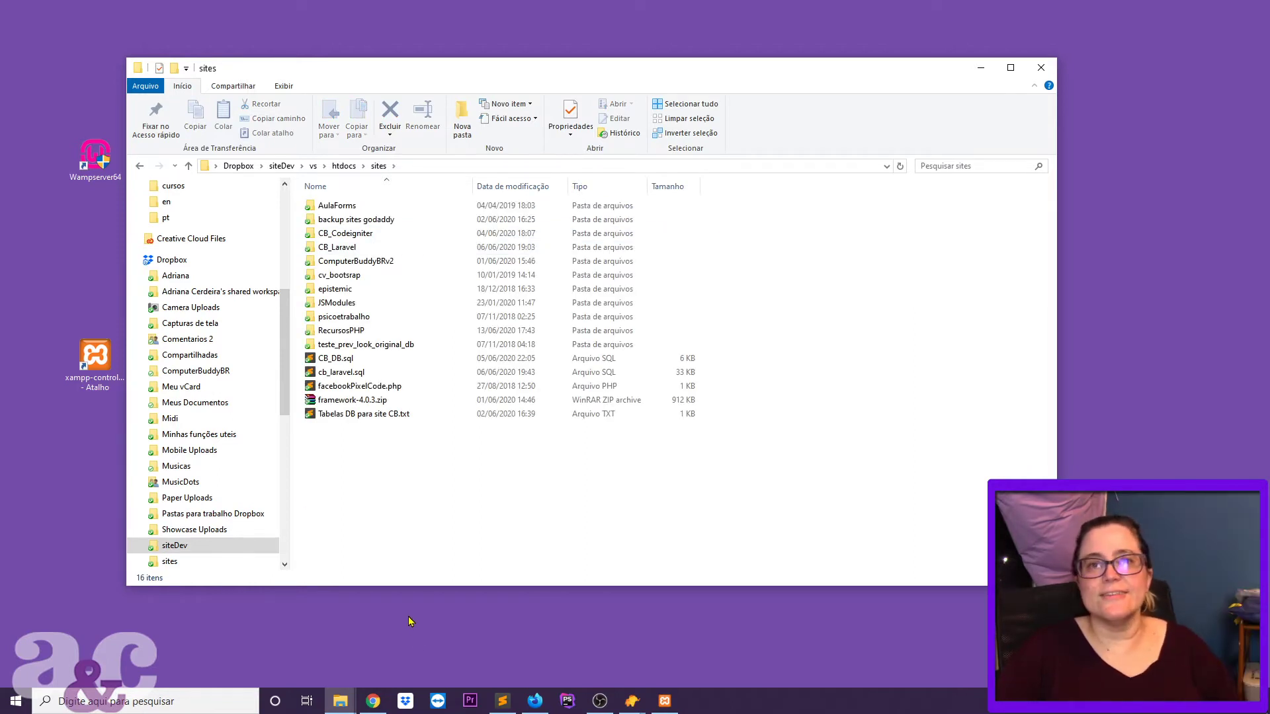
Select all the project folders and files inside the sites folder
key("alt+Tab")
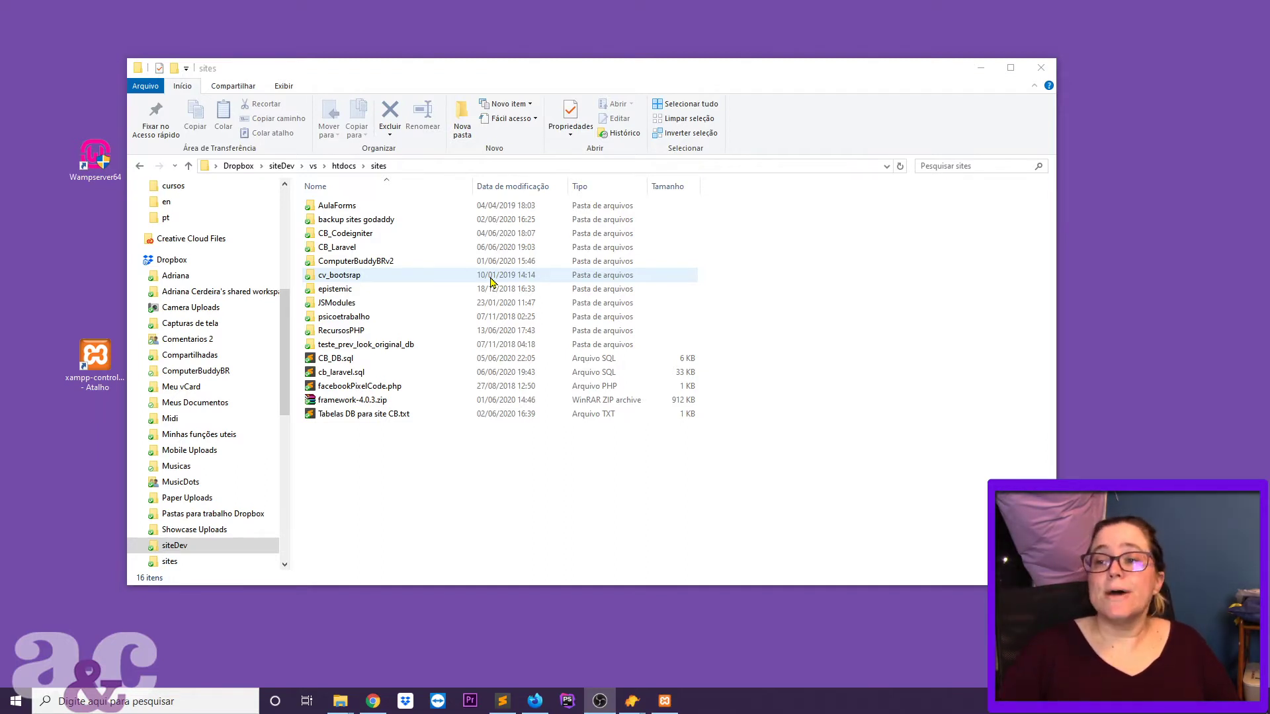
left_click_drag(453, 510, 308, 191)
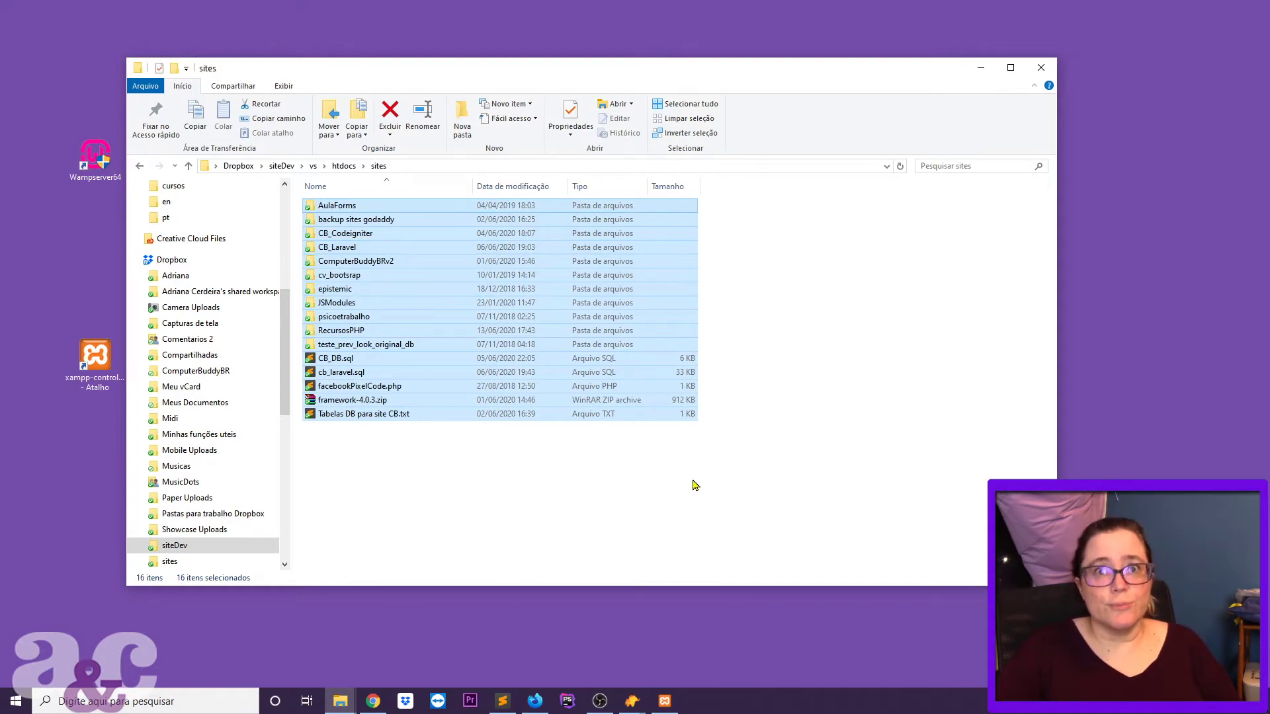
left_click(455, 528)
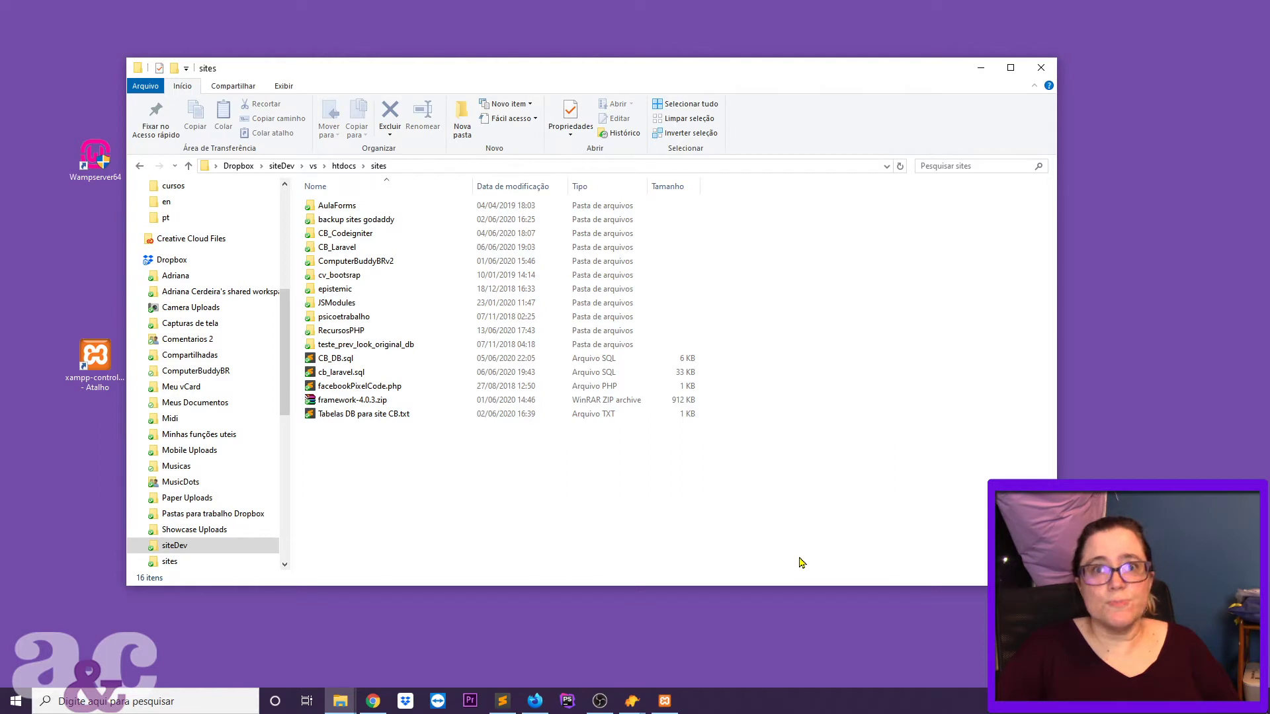
left_click_drag(595, 543, 292, 212)
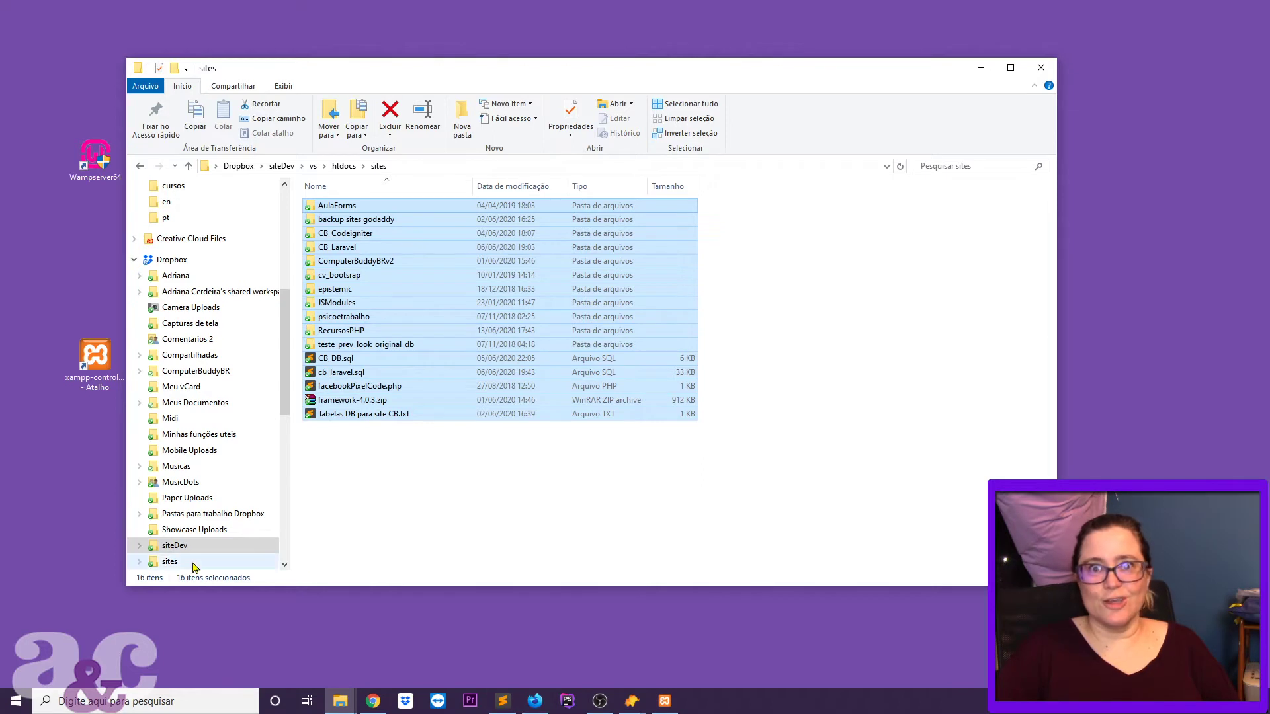
Clear the selection in the sites folder, review its contents, and select all the project folders and files again
left_click(370, 513)
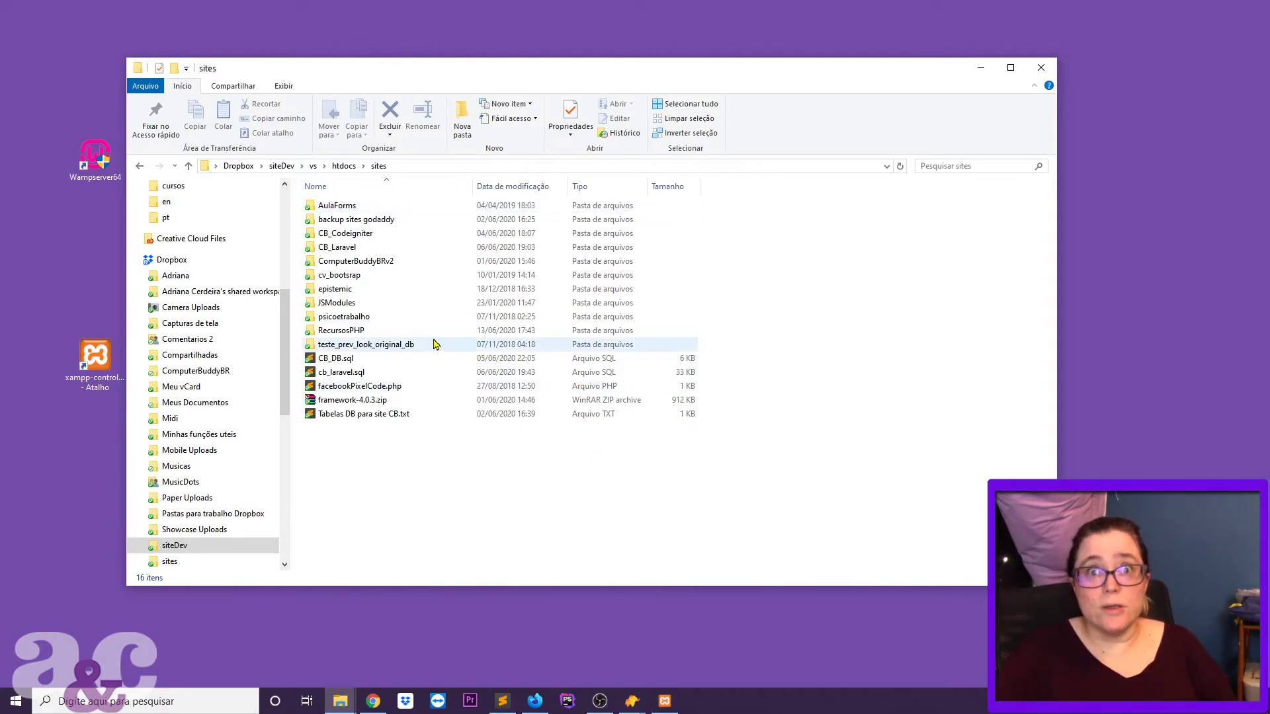
mouse_move(435, 344)
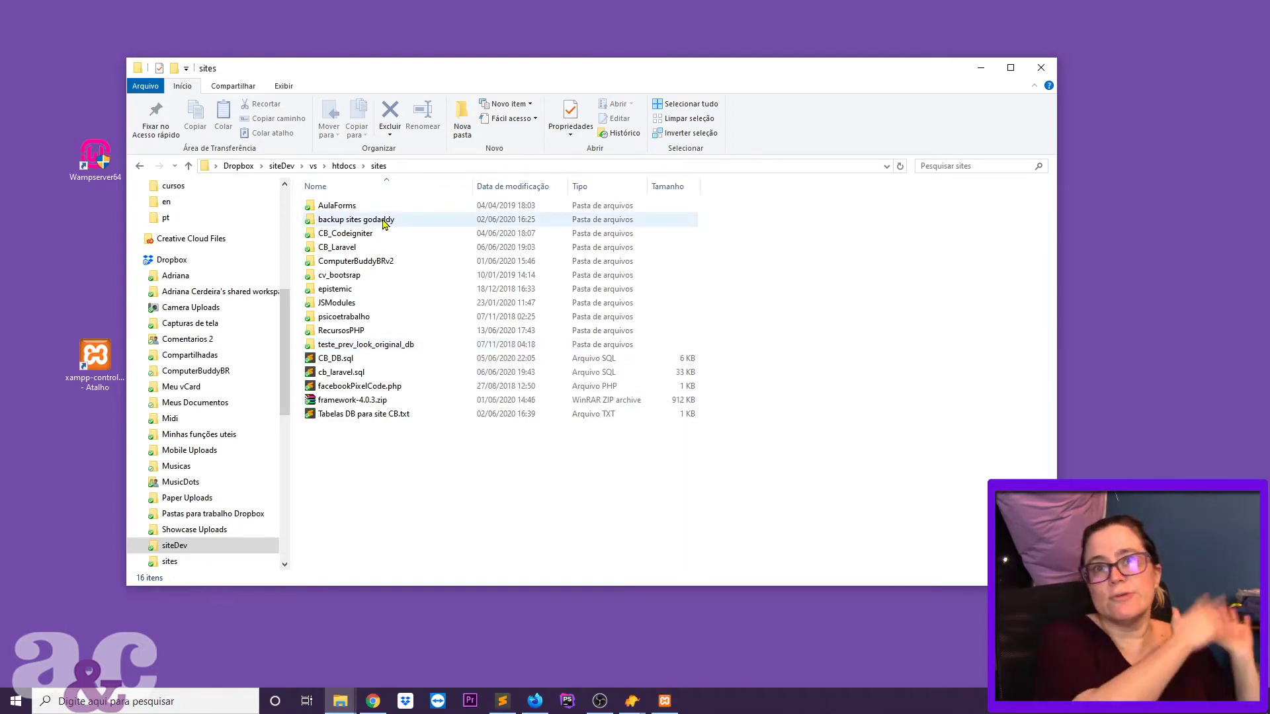
mouse_move(383, 223)
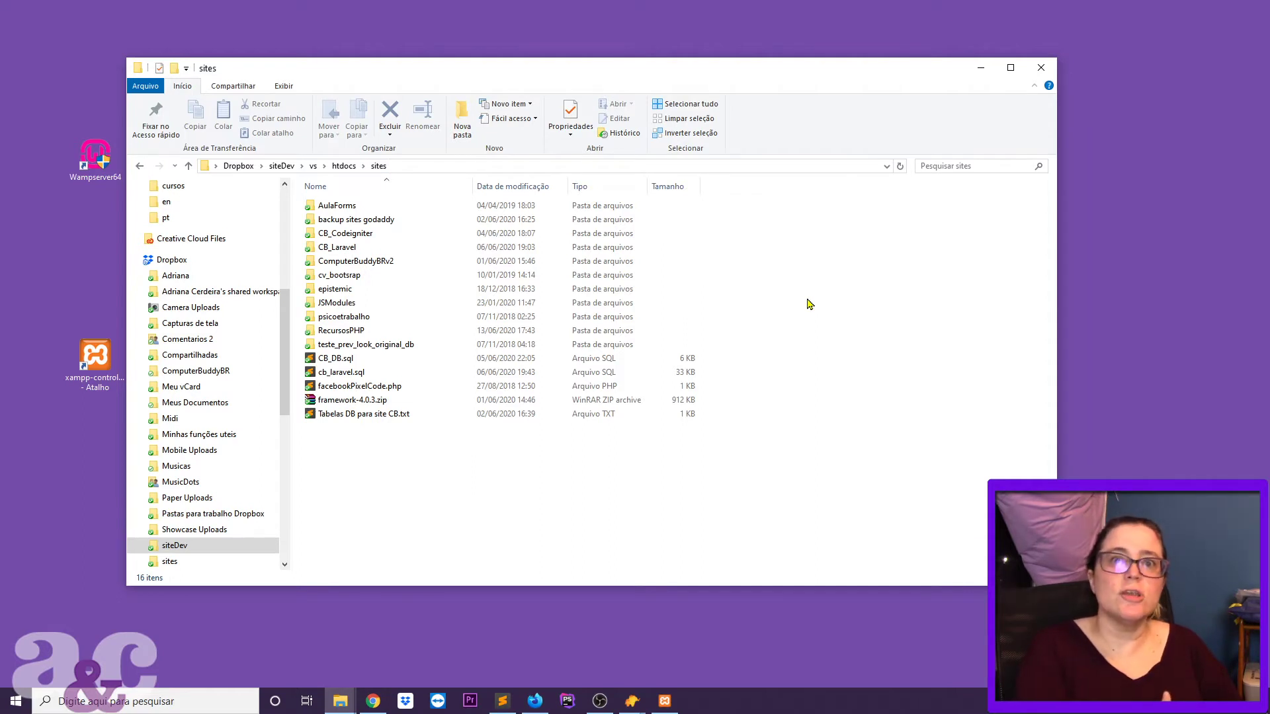
left_click_drag(437, 491, 315, 205)
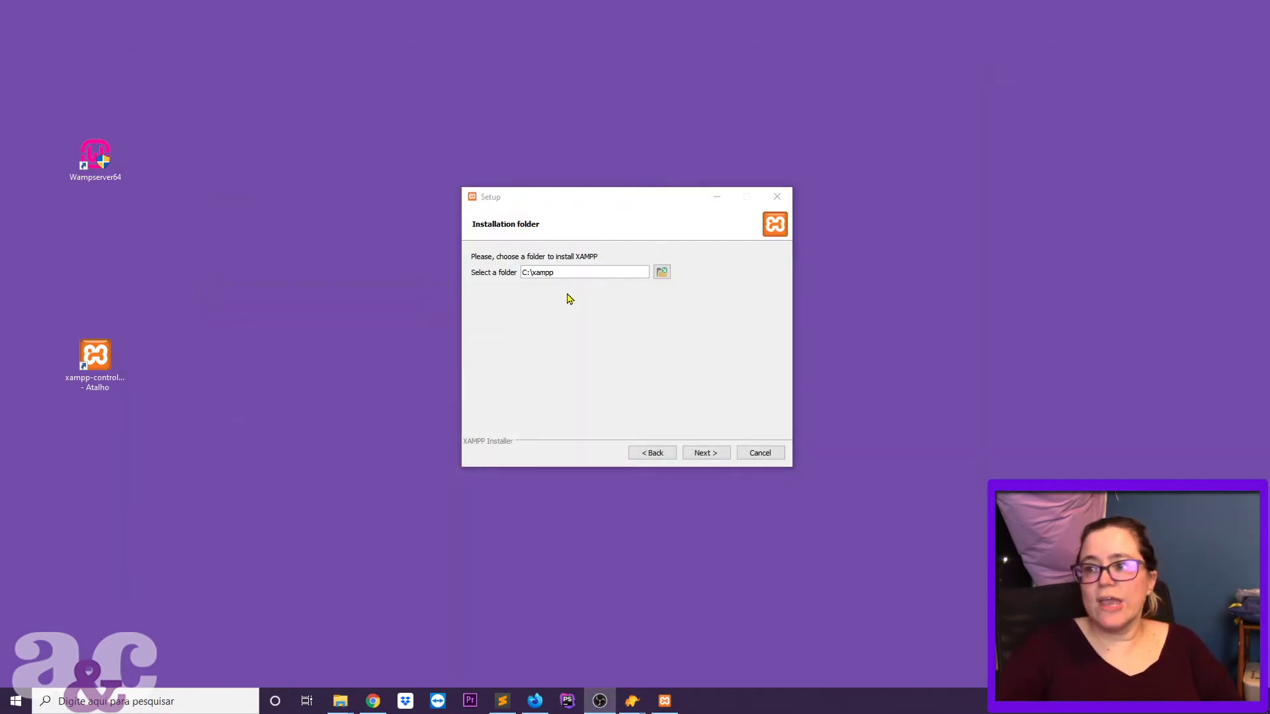
Browse the C: drive in the XAMPP setup's installation folder picker and close the picker without choosing another folder
left_click_drag(560, 273, 484, 261)
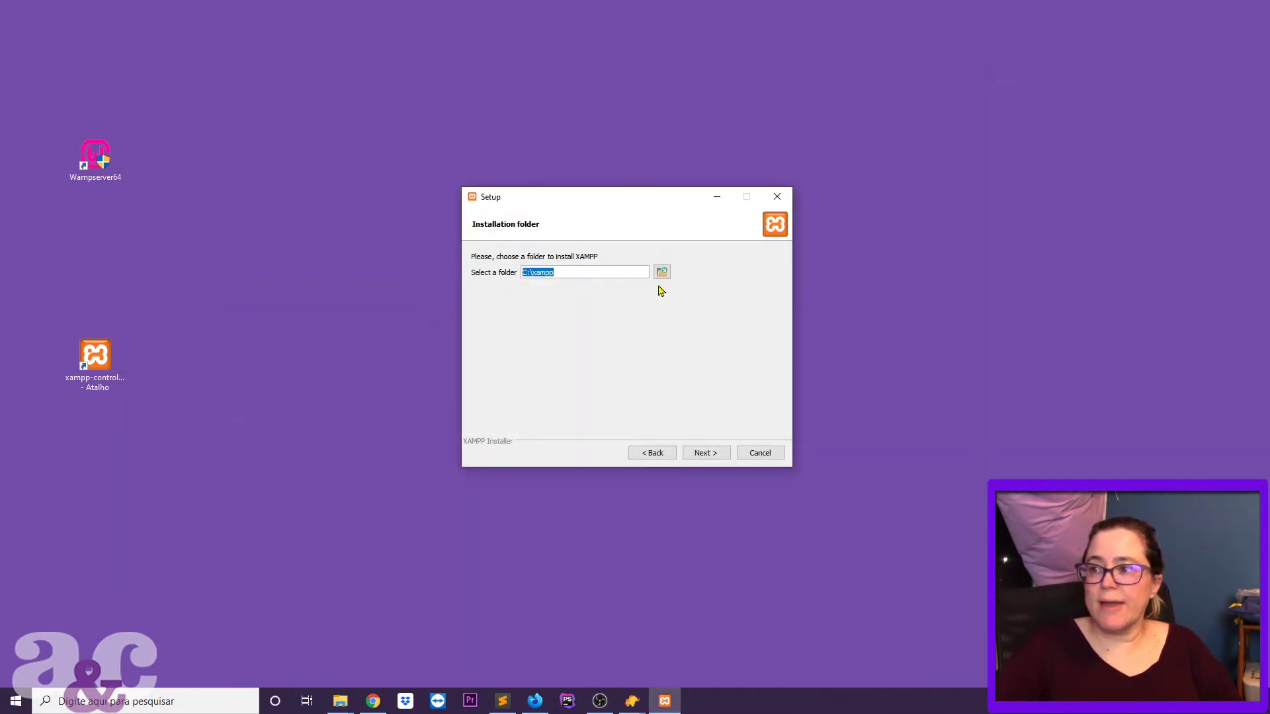
left_click(661, 273)
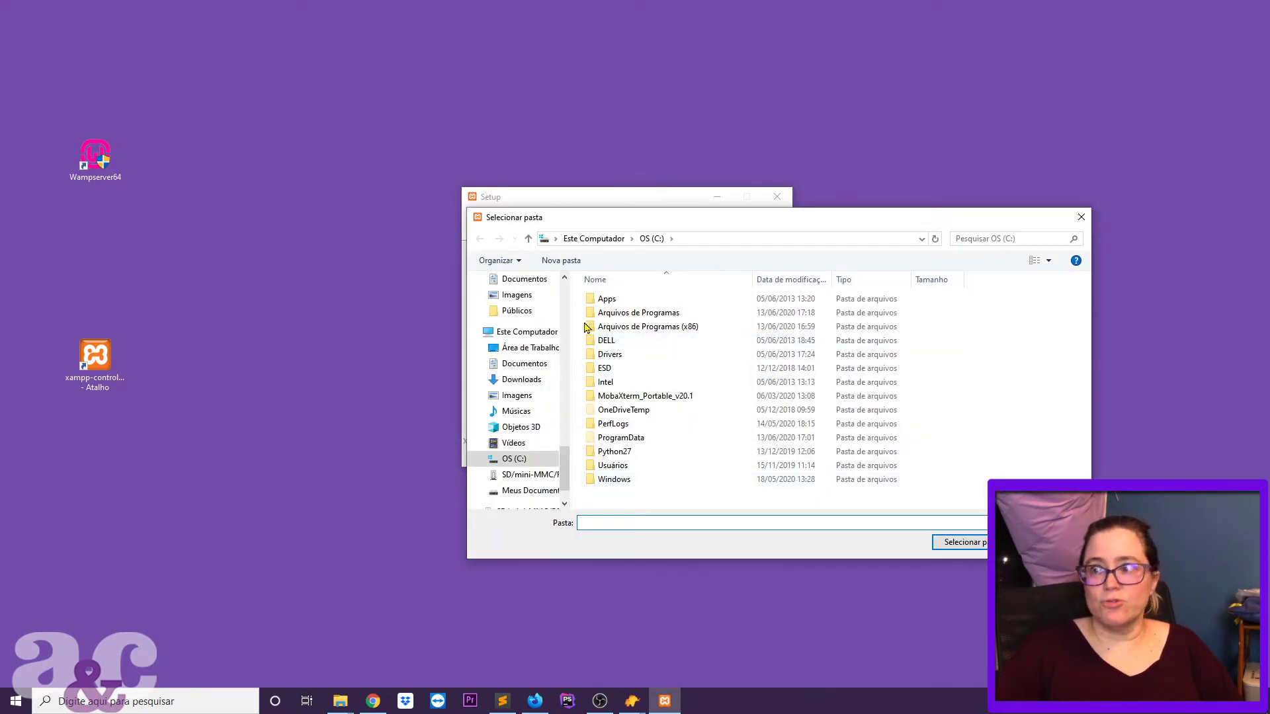
left_click_drag(625, 216, 363, 207)
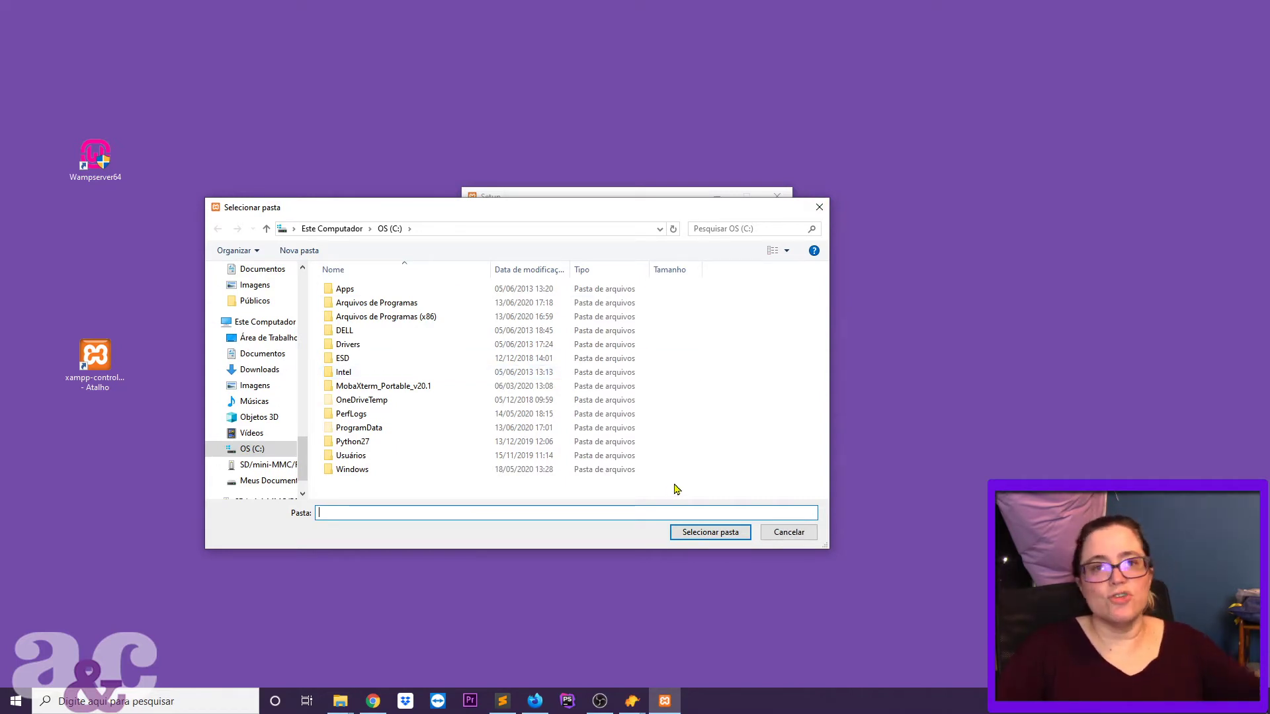
left_click(818, 207)
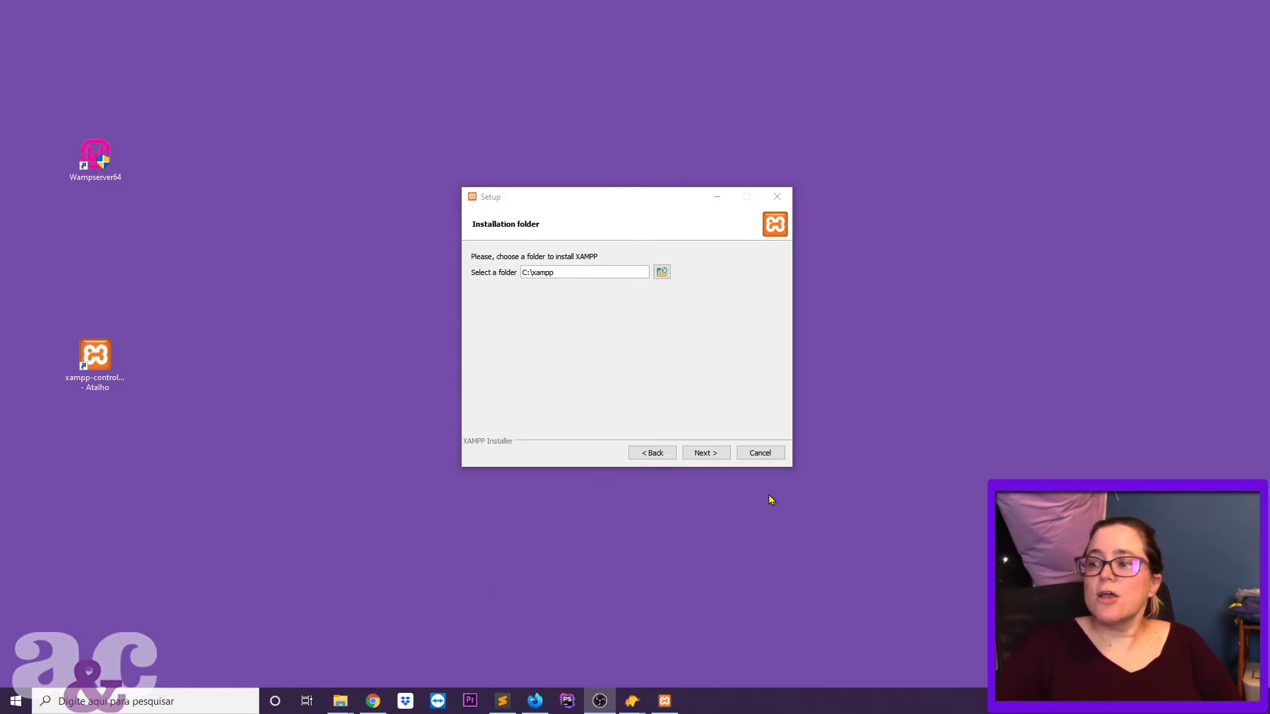
Advance the XAMPP setup with C:\xampp as the folder, English as the language and the Bitnami information option off
left_click(704, 455)
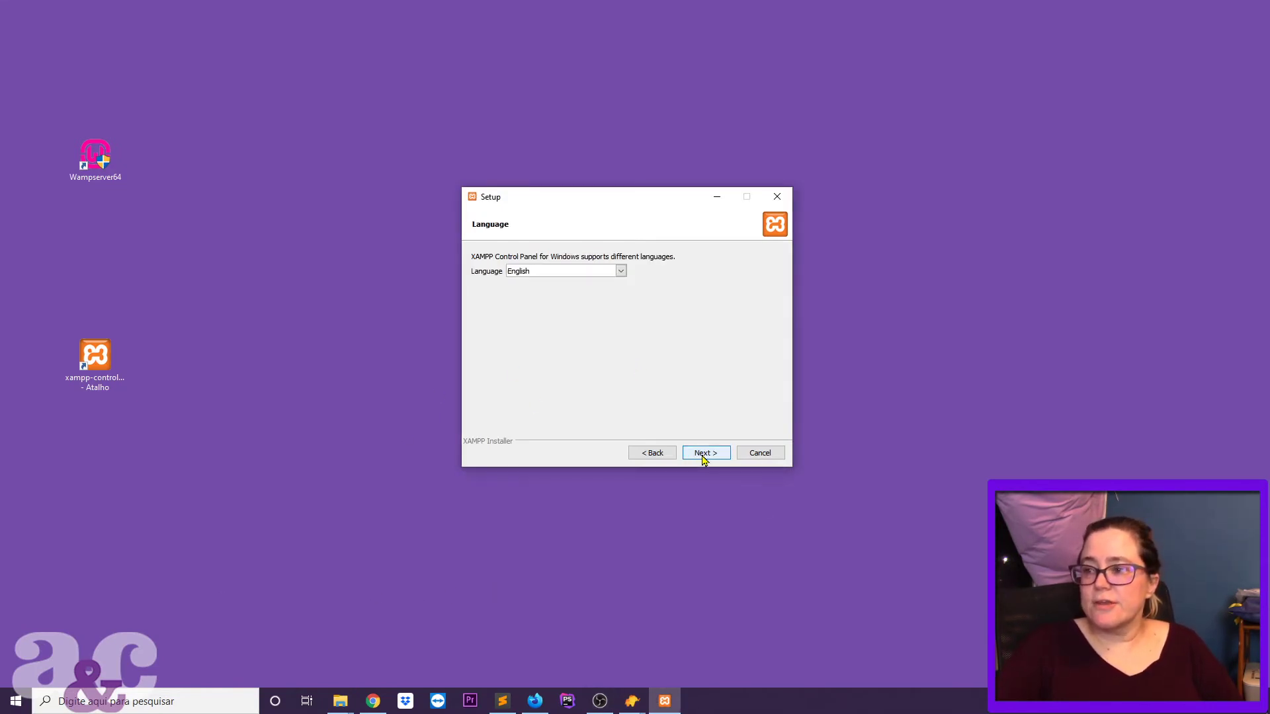
left_click(620, 272)
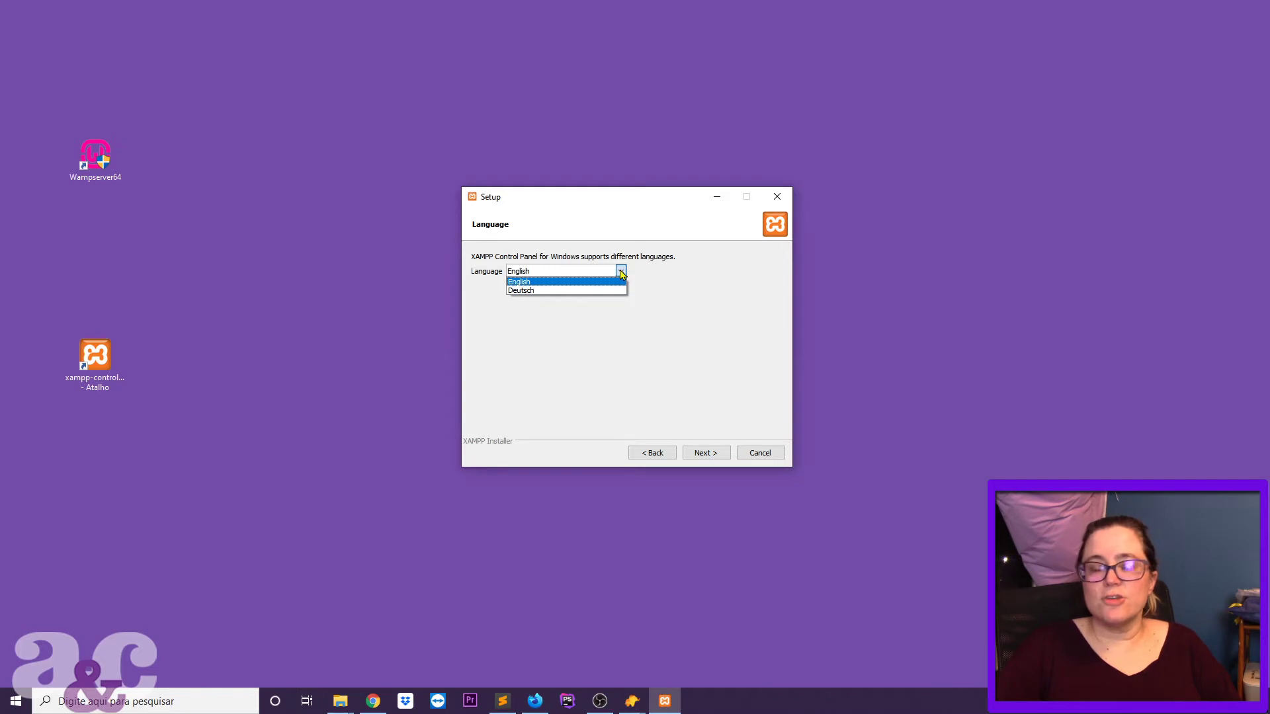
left_click(622, 273)
left_click(550, 574)
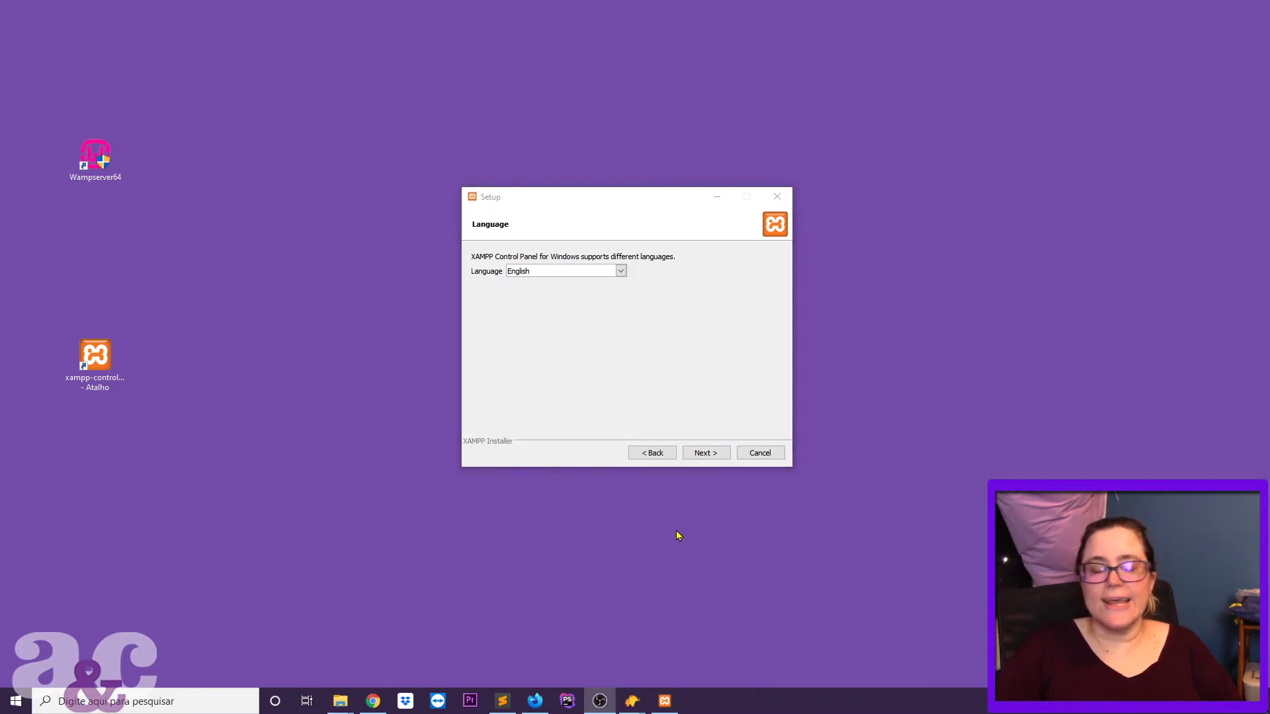
left_click(706, 453)
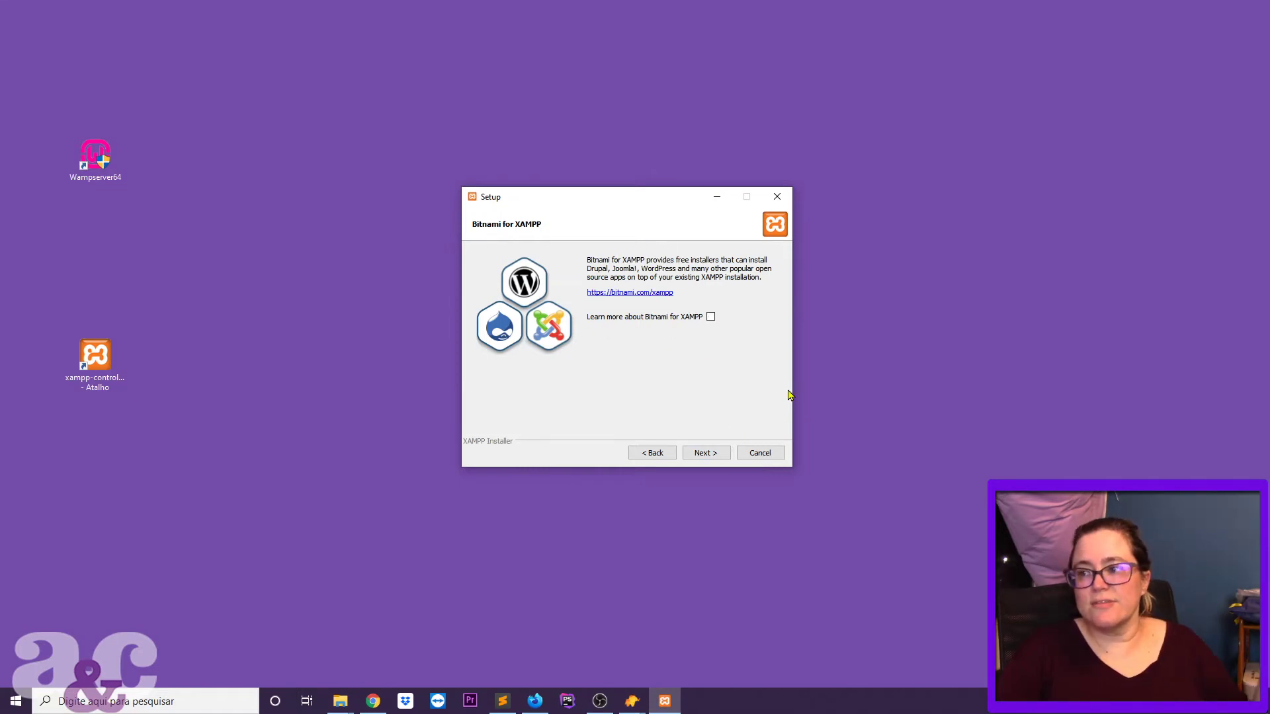
left_click(705, 455)
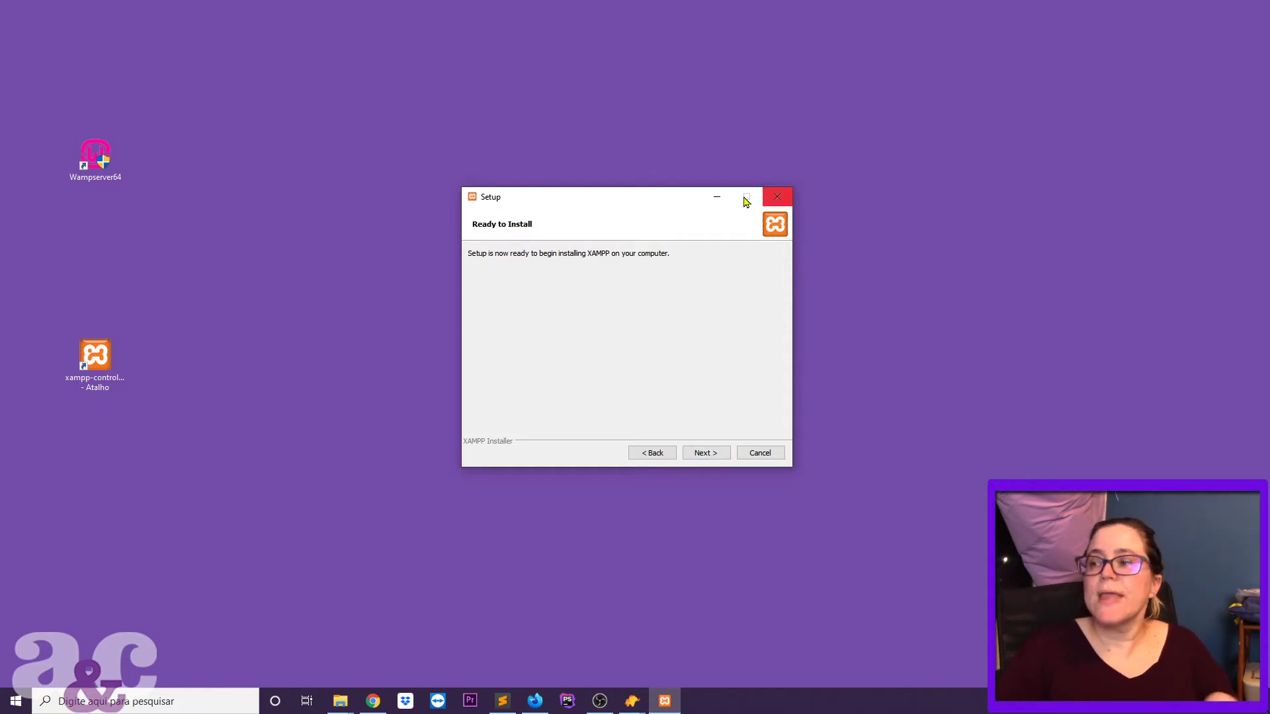
Abort the XAMPP installation from the Ready to Install page
left_click(784, 198)
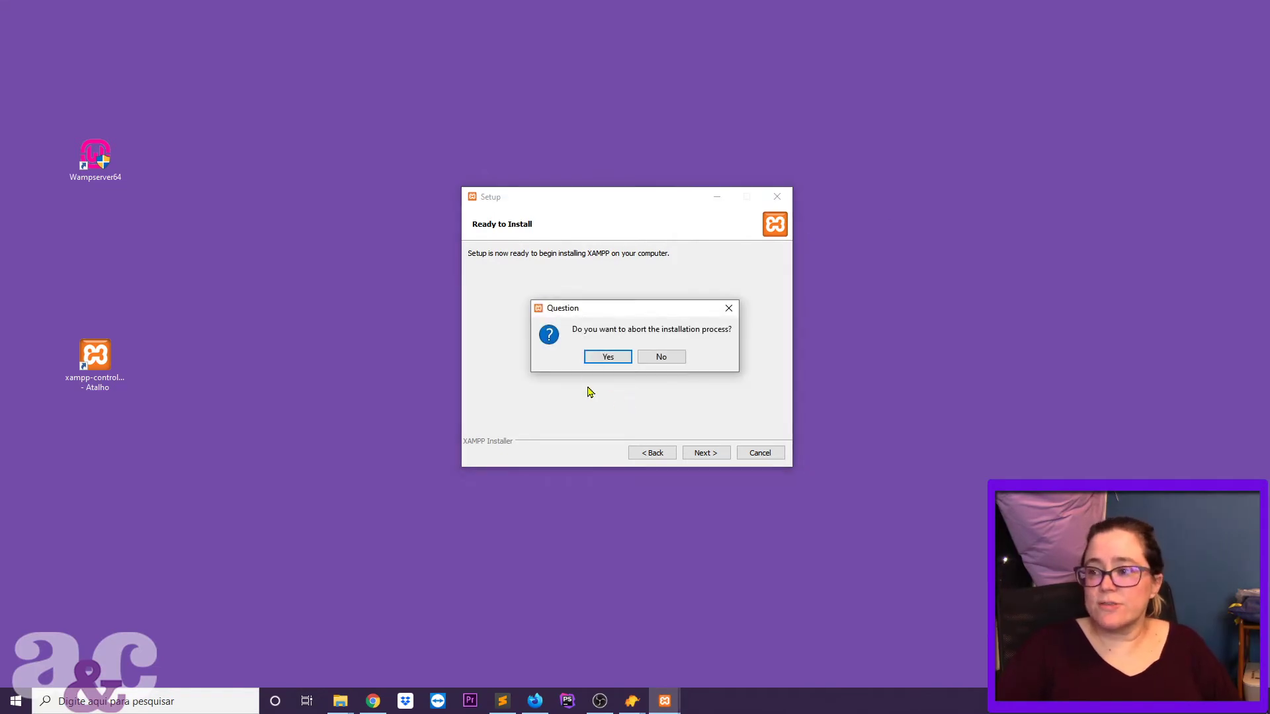
left_click(611, 360)
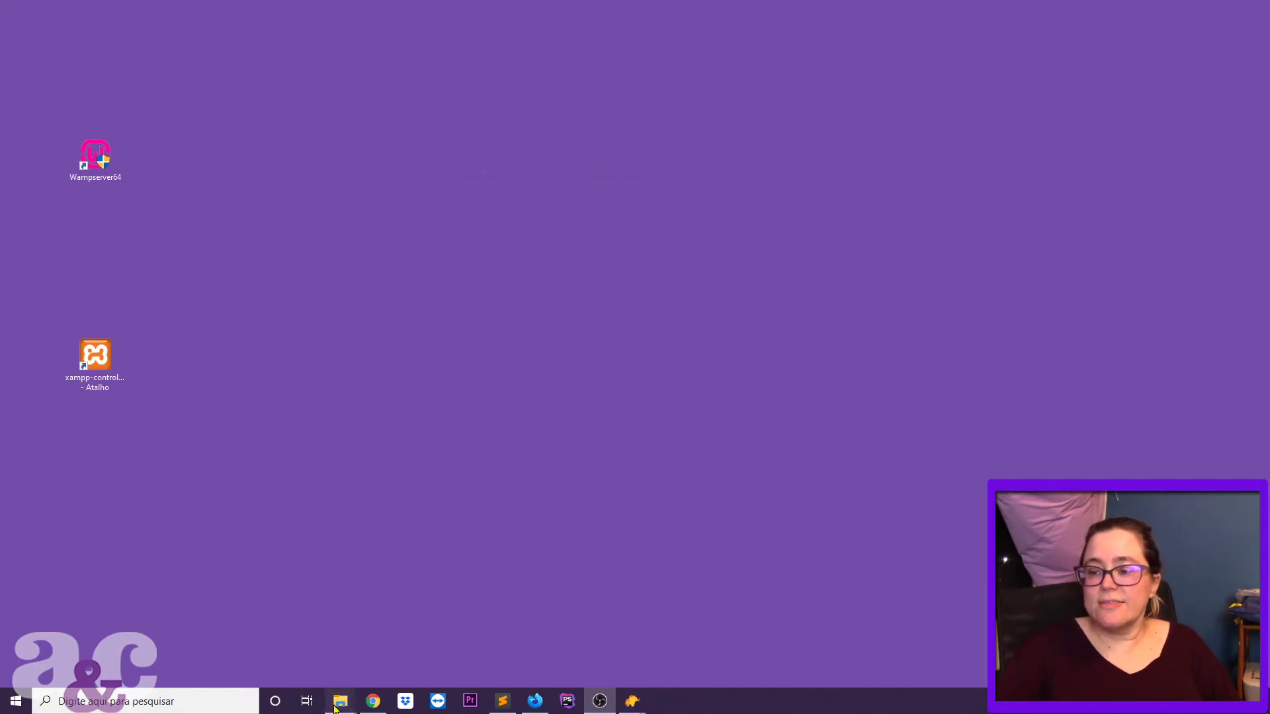
Switch to File Explorer, go back from the sites folder to the vs folder, and examine its server folders and files
mouse_move(340, 699)
left_click(456, 633)
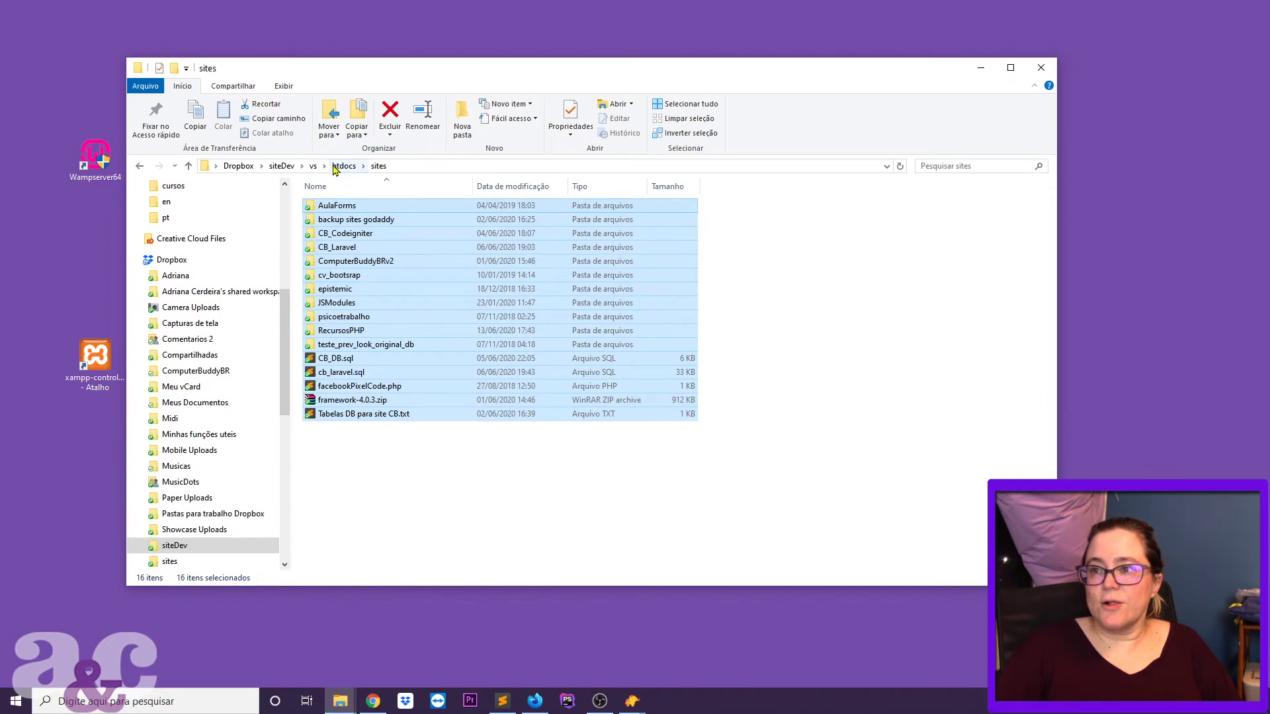
left_click(342, 166)
left_click(313, 165)
left_click(335, 208)
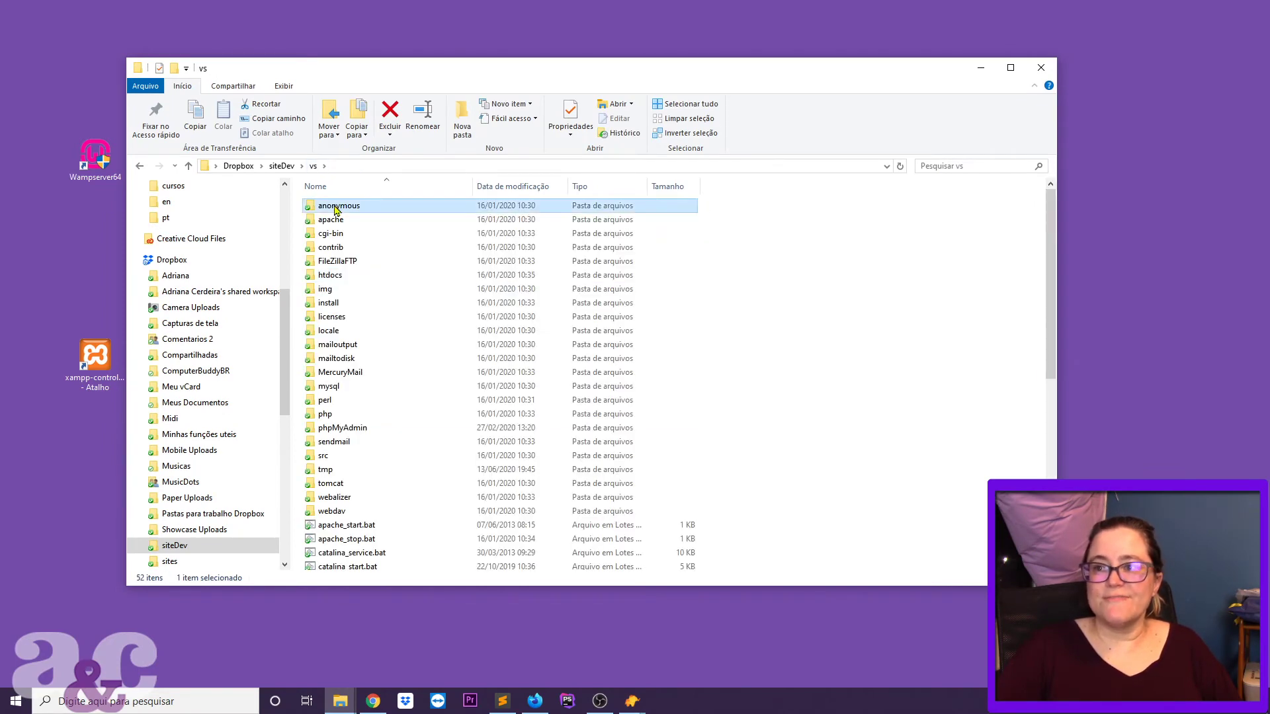
scroll(496, 519, "down", 5)
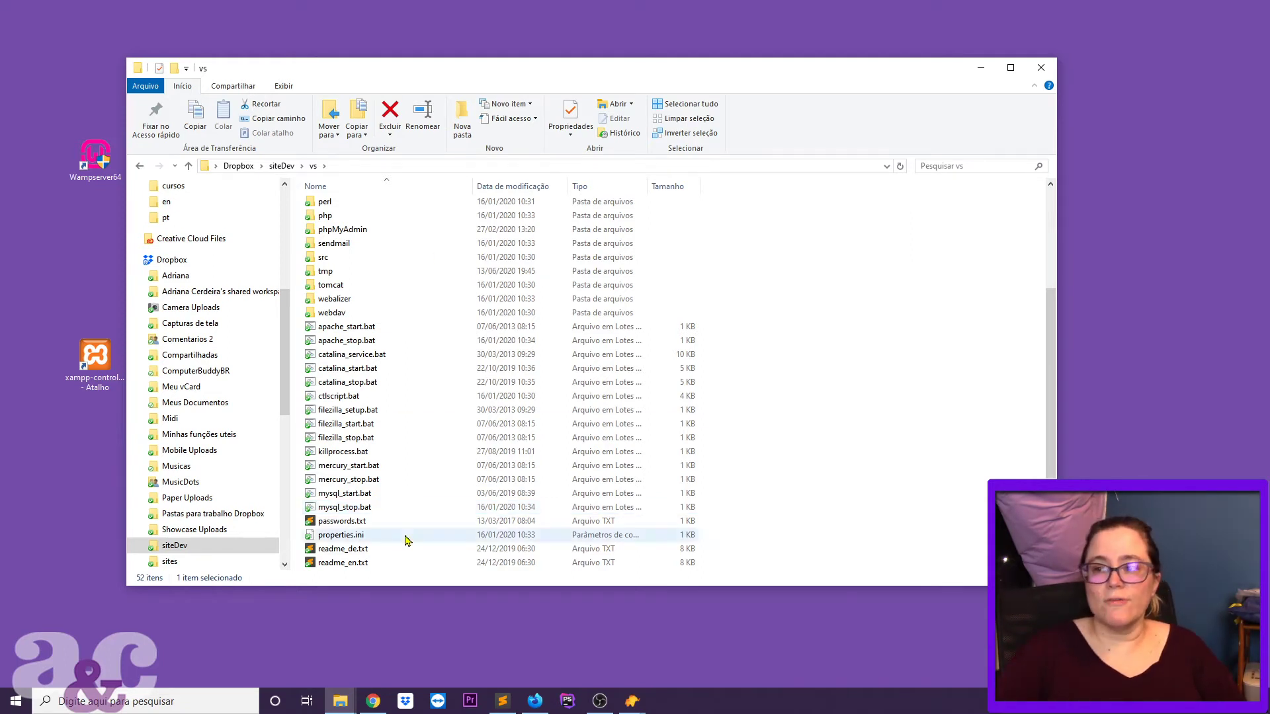
scroll(730, 454, "up", 4)
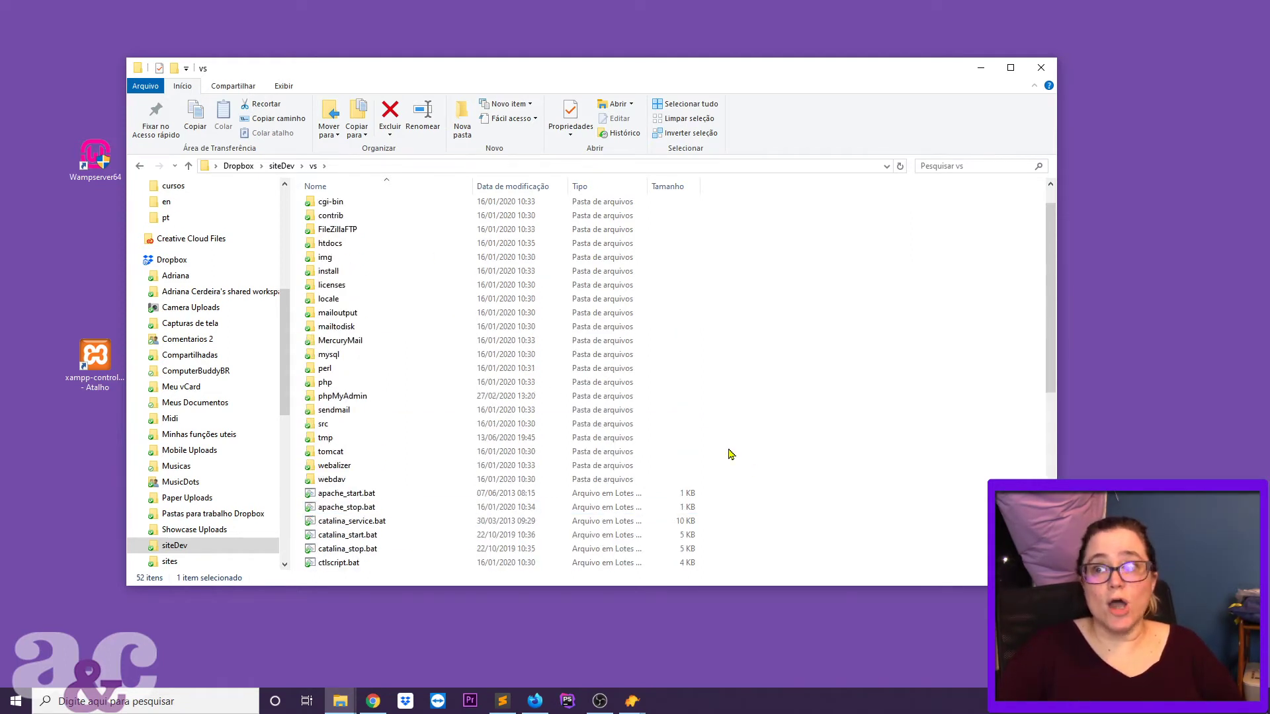
scroll(731, 454, "up", 1)
Bring up the wamp folder window, compare its www folder with htdocs in vs, and open www to view its projects
mouse_move(340, 701)
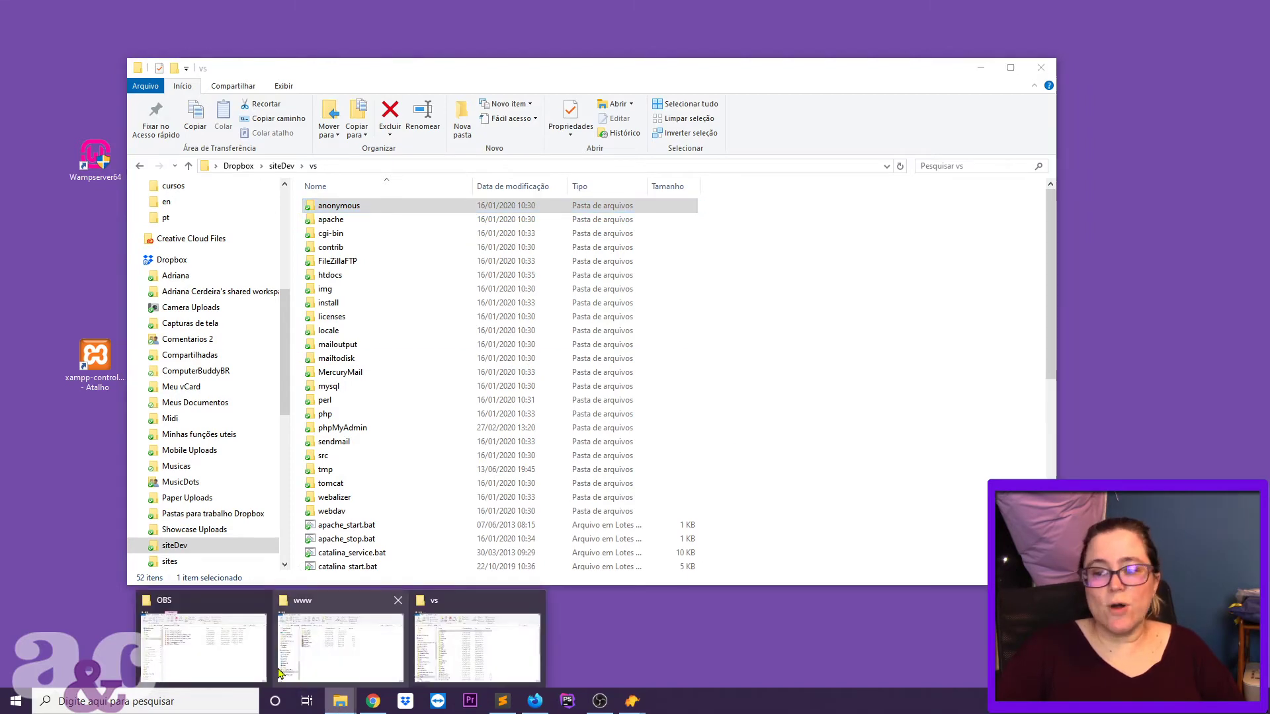
left_click(320, 653)
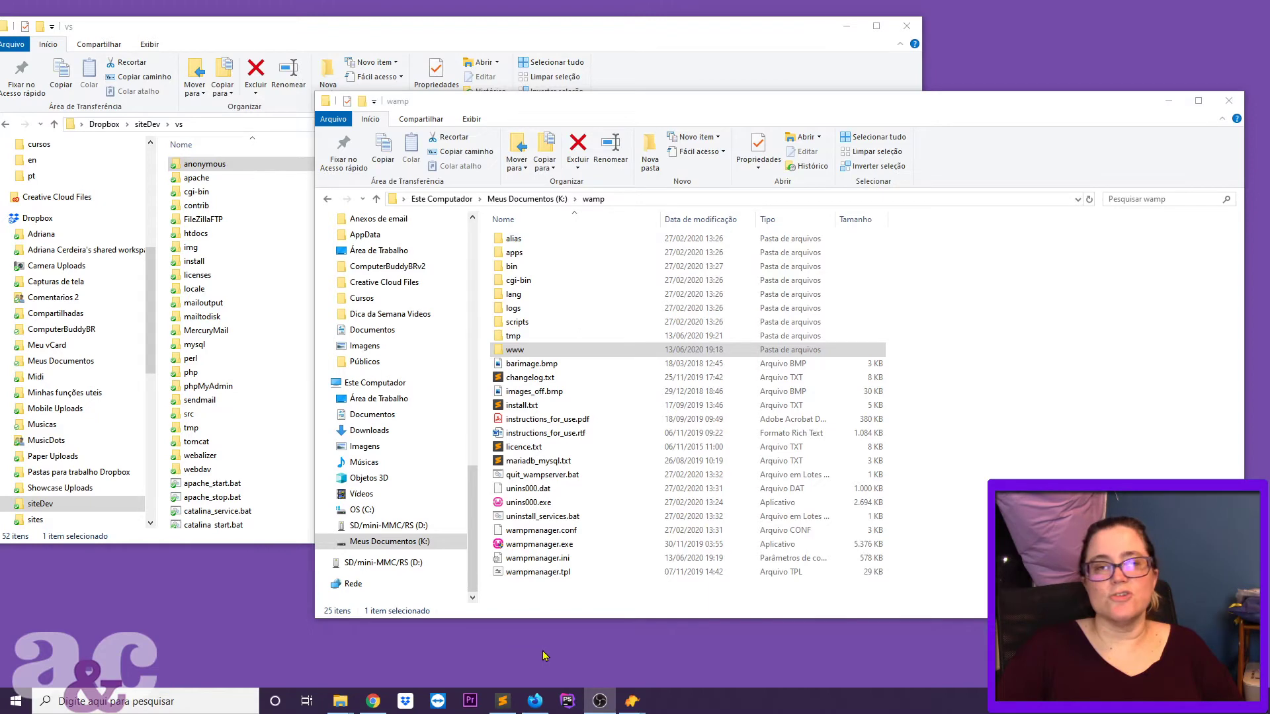
left_click(199, 238)
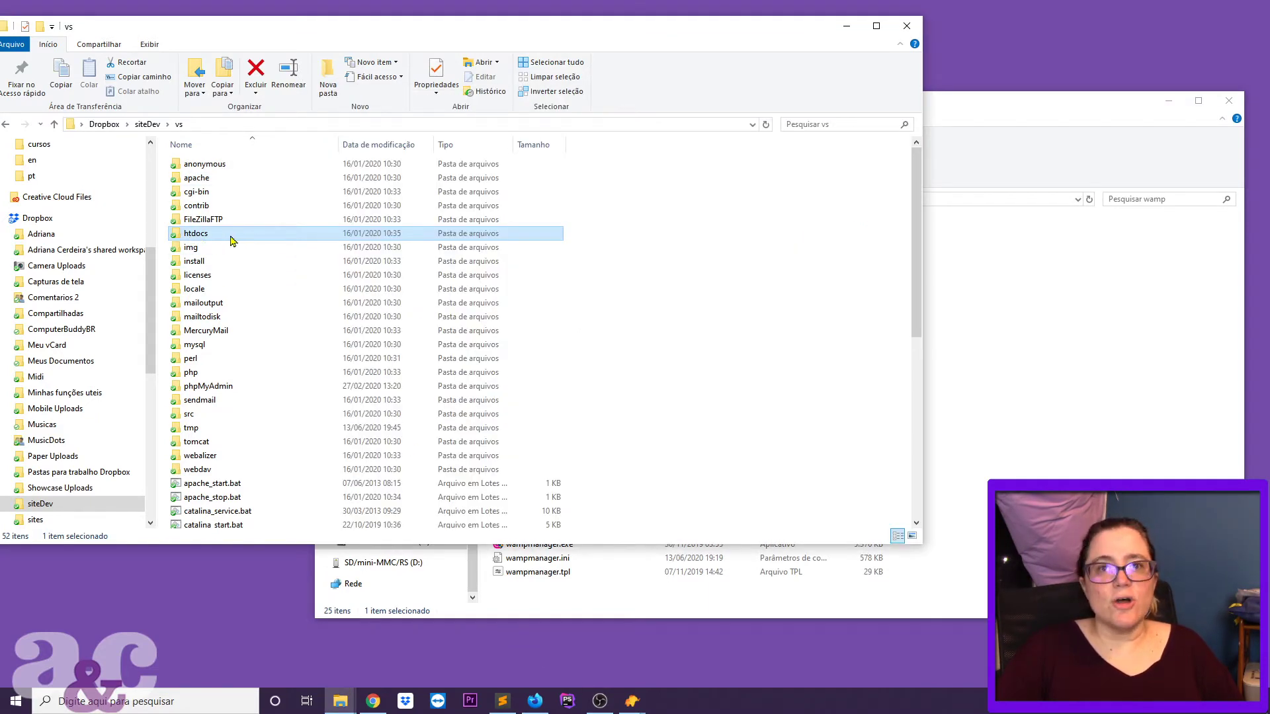
left_click(1059, 104)
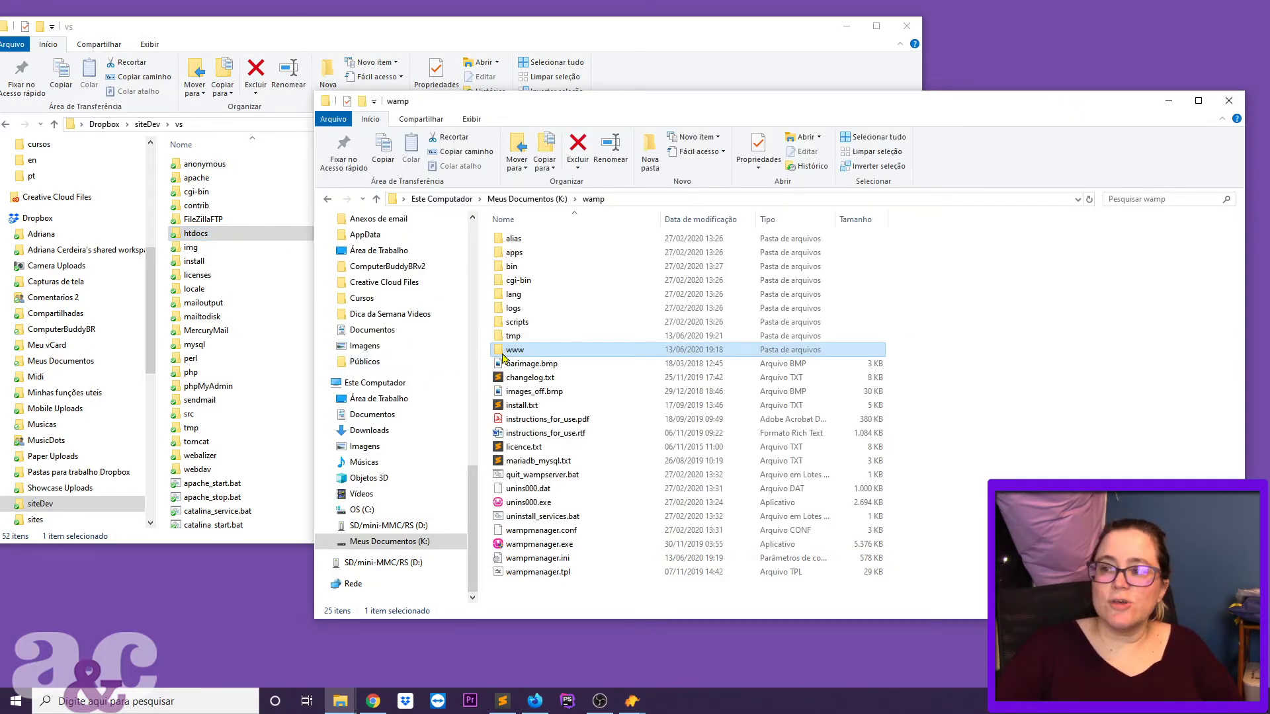
double_click(521, 351)
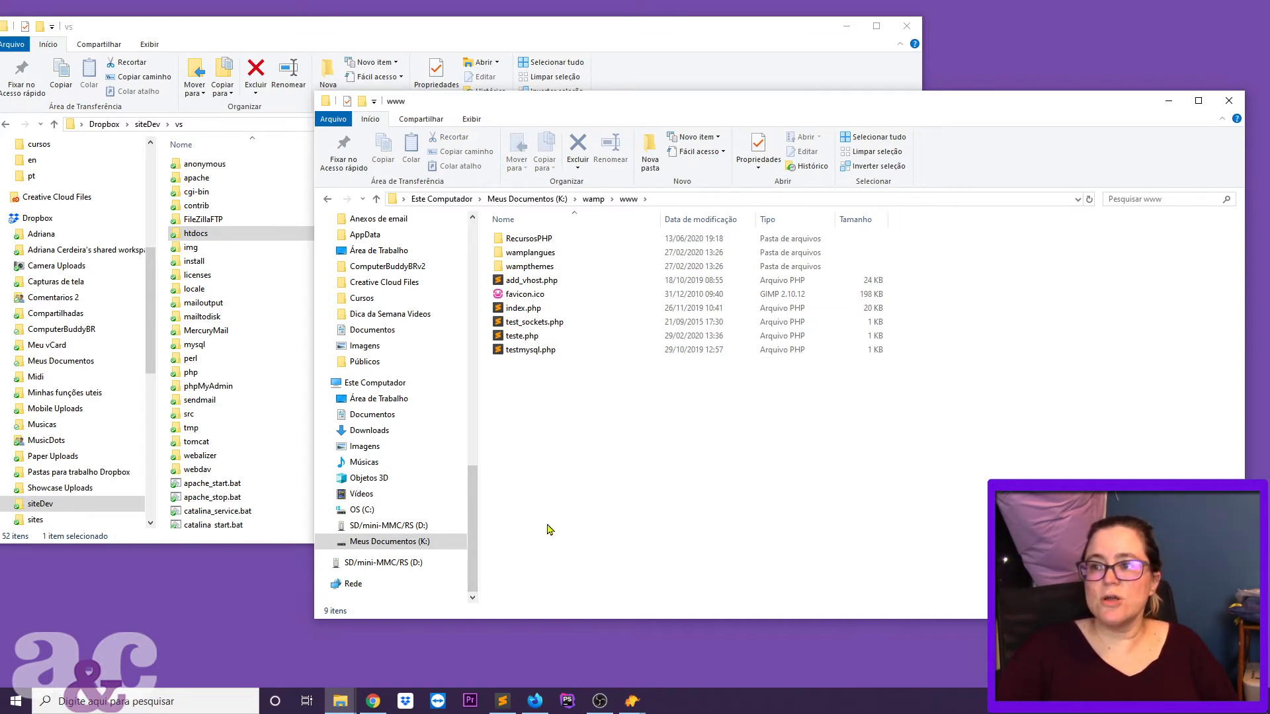
Bring the vs folder window forward and locate xampp-control.exe among its files
left_click_drag(178, 35, 230, 57)
scroll(441, 452, "down", 4)
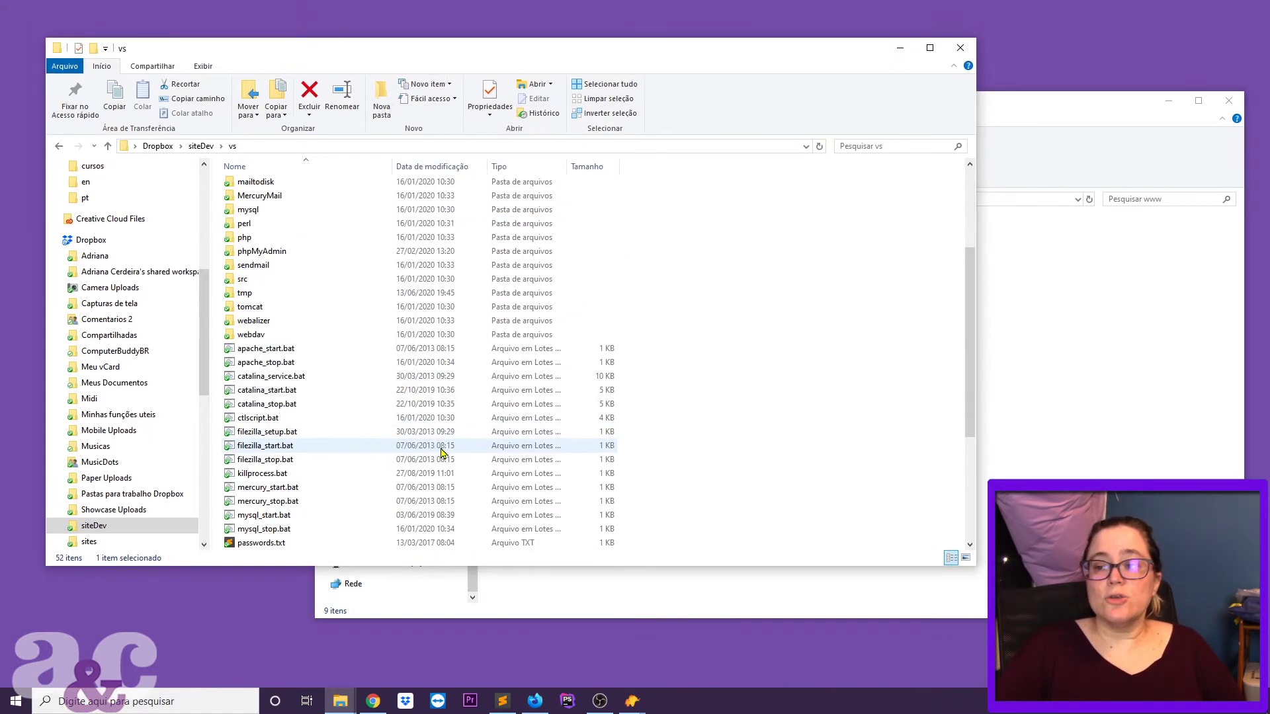
scroll(441, 452, "down", 5)
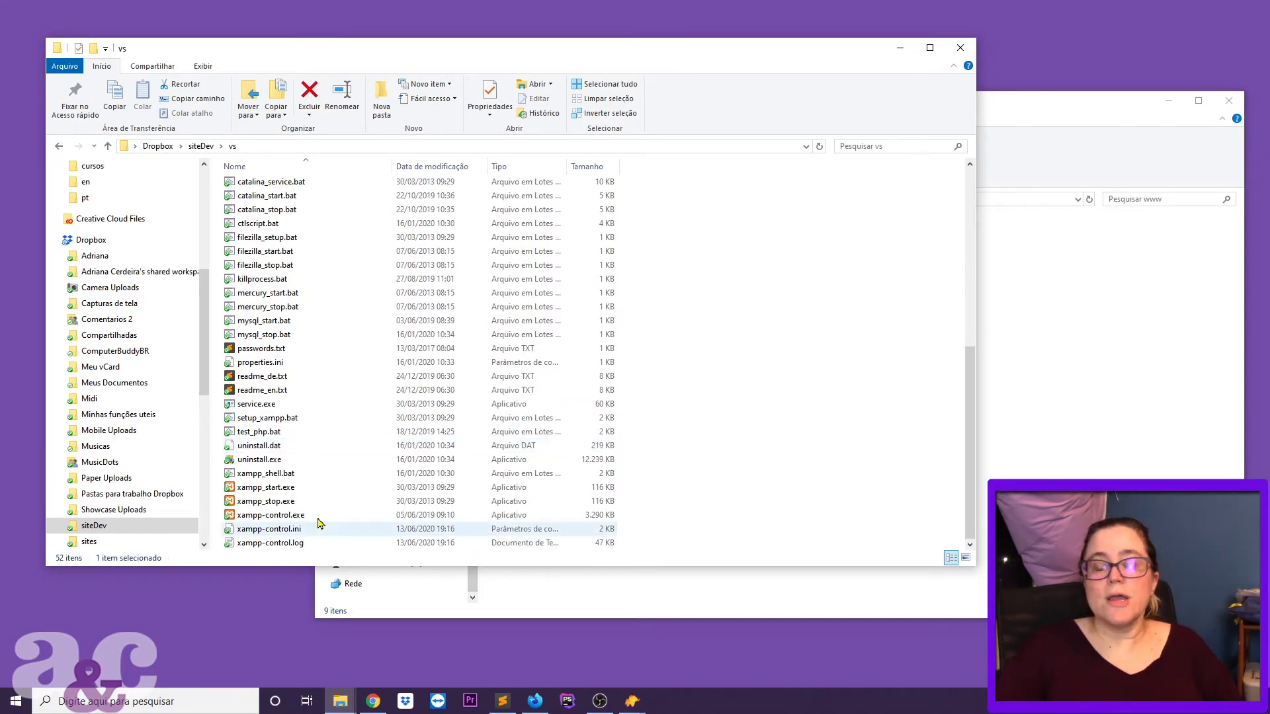
Move the vs window away from the desktop icons and point out the XAMPP control and Wampserver64 desktop shortcuts
left_click_drag(295, 67, 504, 88)
left_click(95, 360)
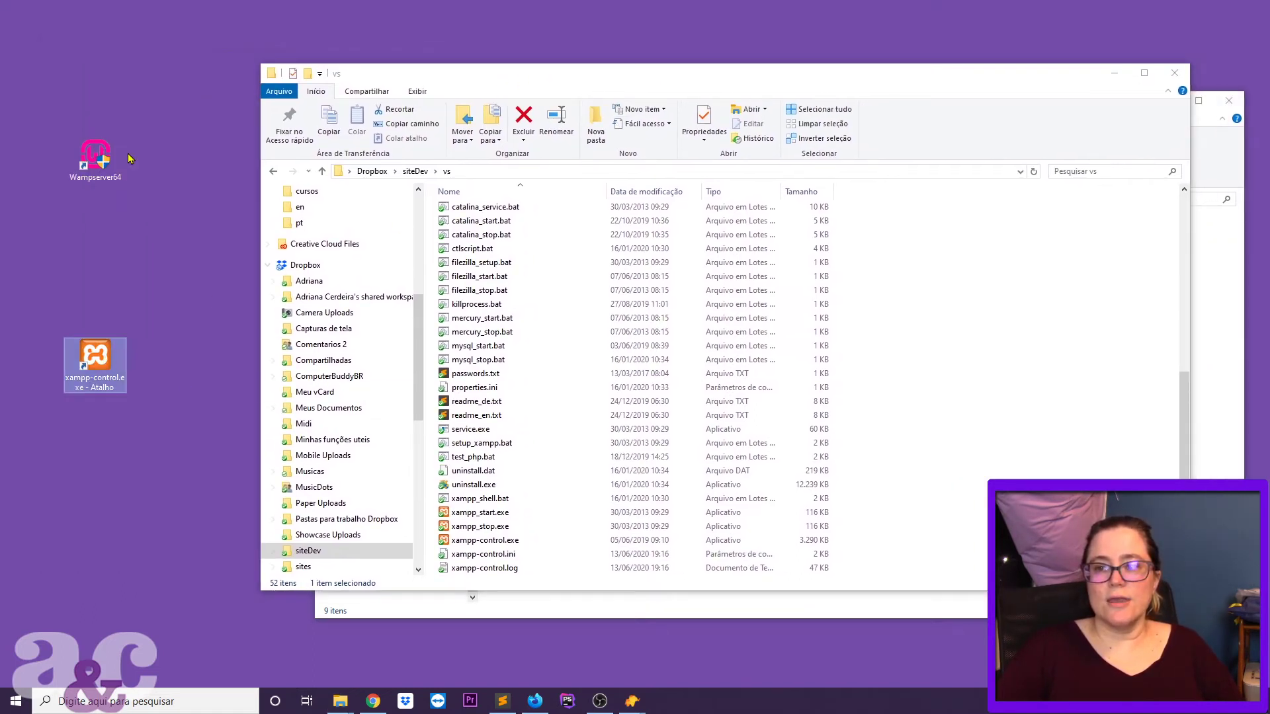
left_click(95, 156)
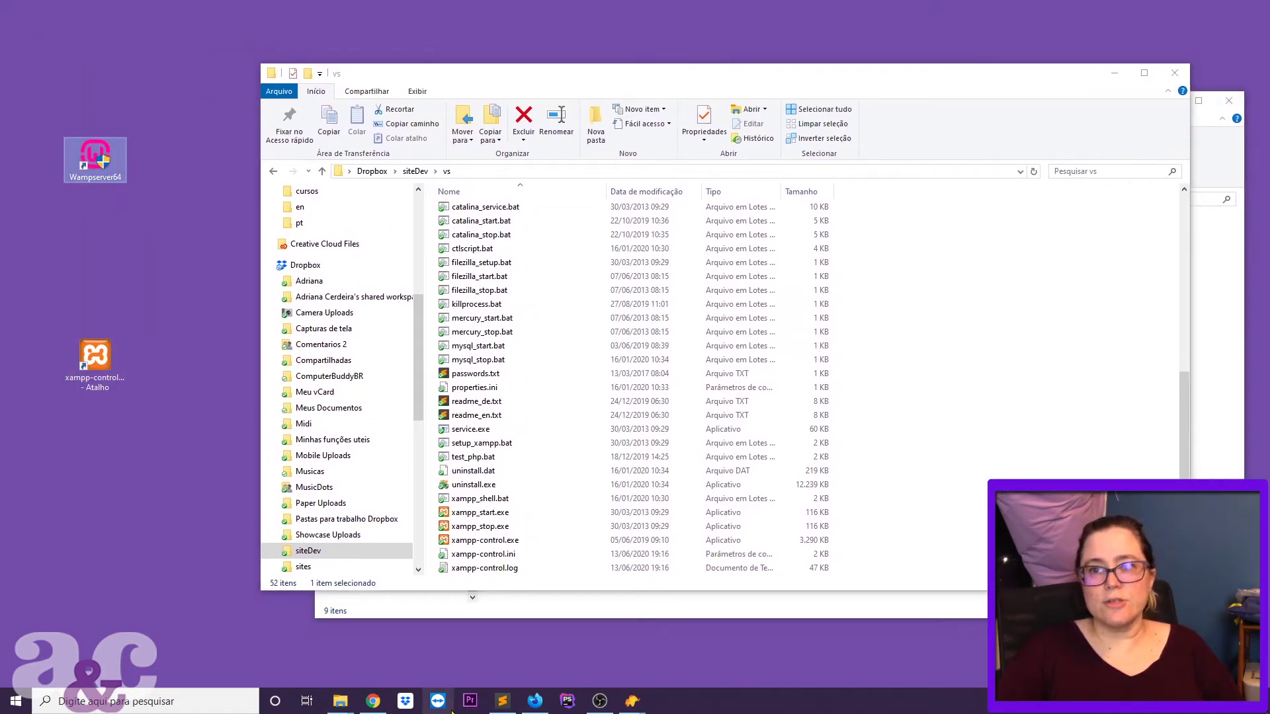
key("Down")
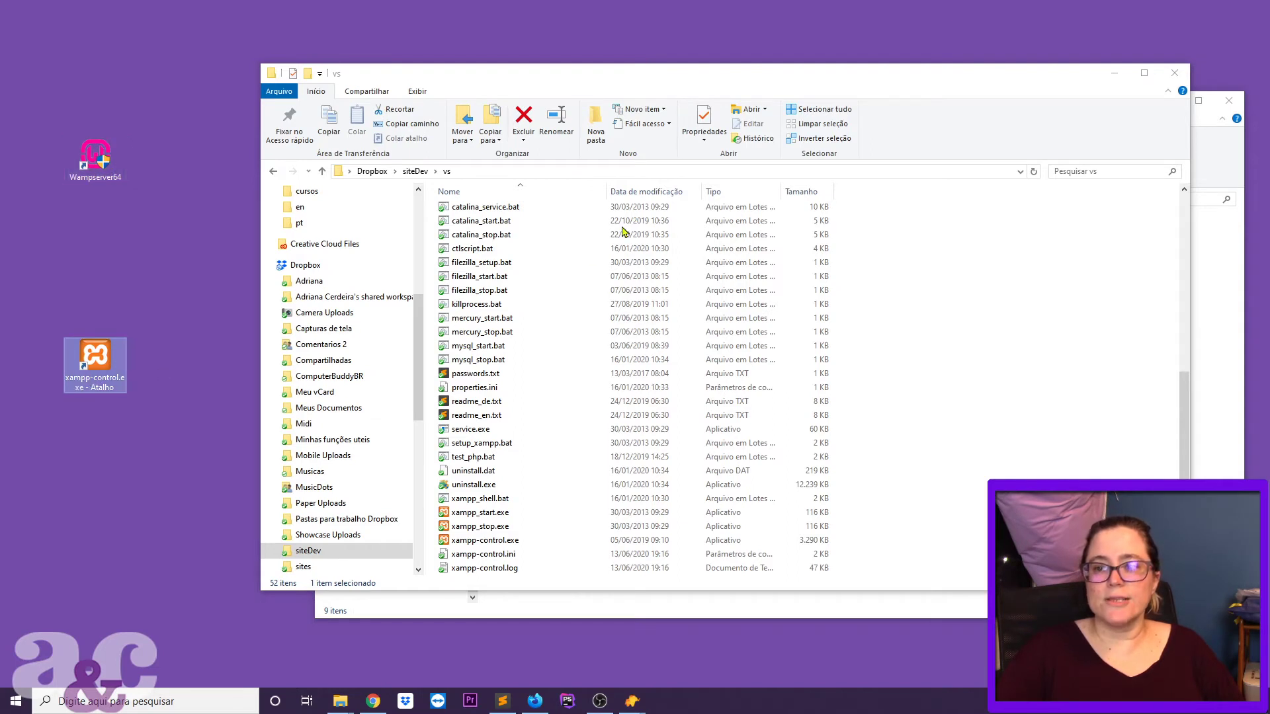
left_click_drag(515, 78, 424, 83)
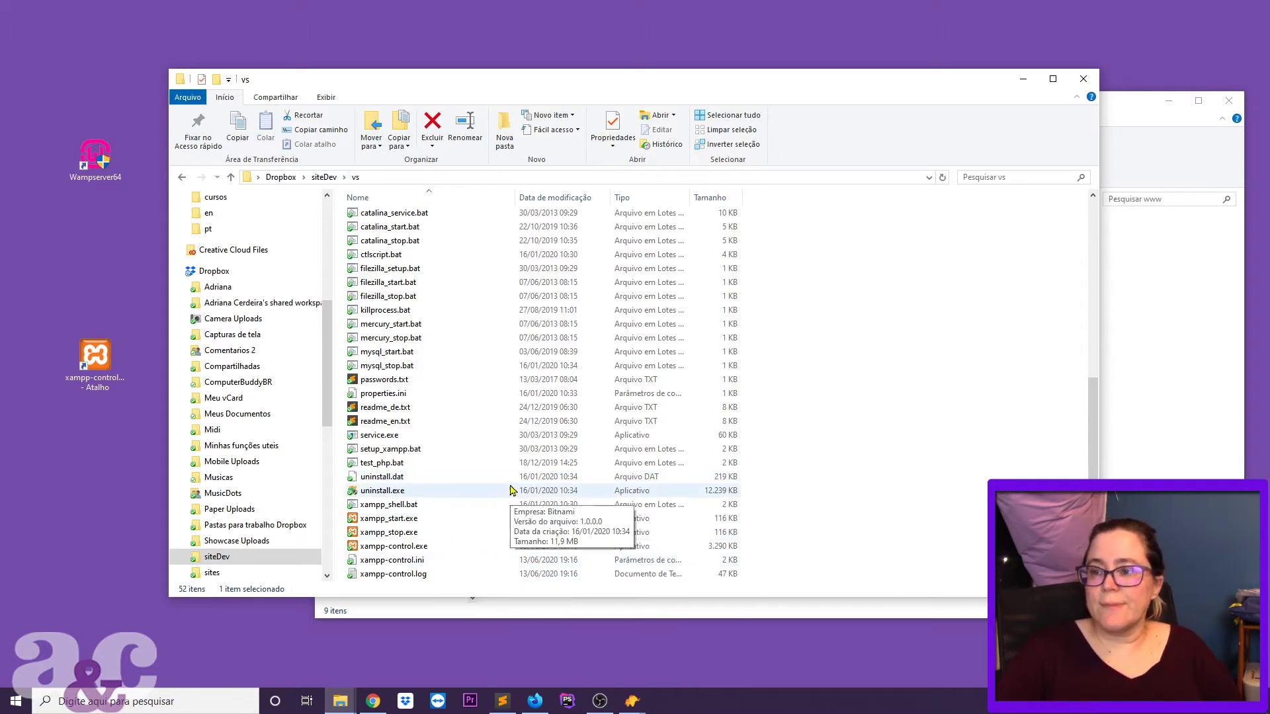
Select xampp-control.exe in the vs folder and examine its Criar atalho option alongside the existing desktop shortcut
left_click(381, 550)
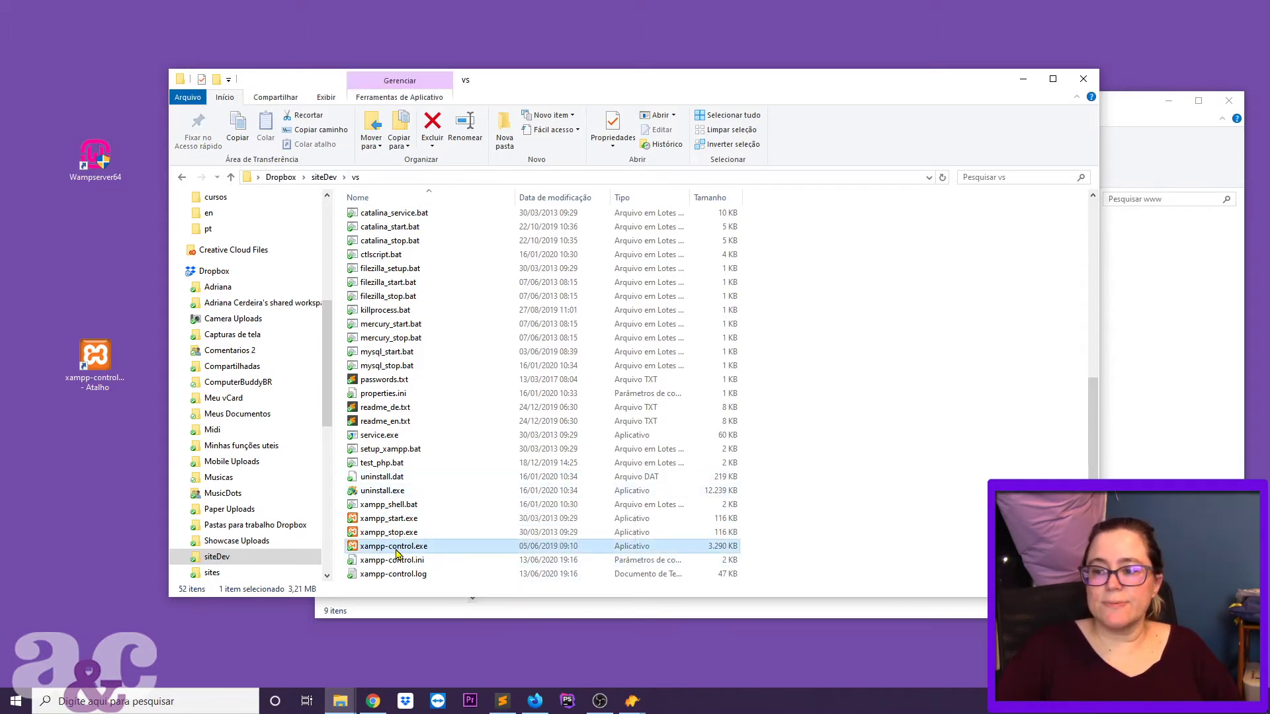
double_click(385, 547)
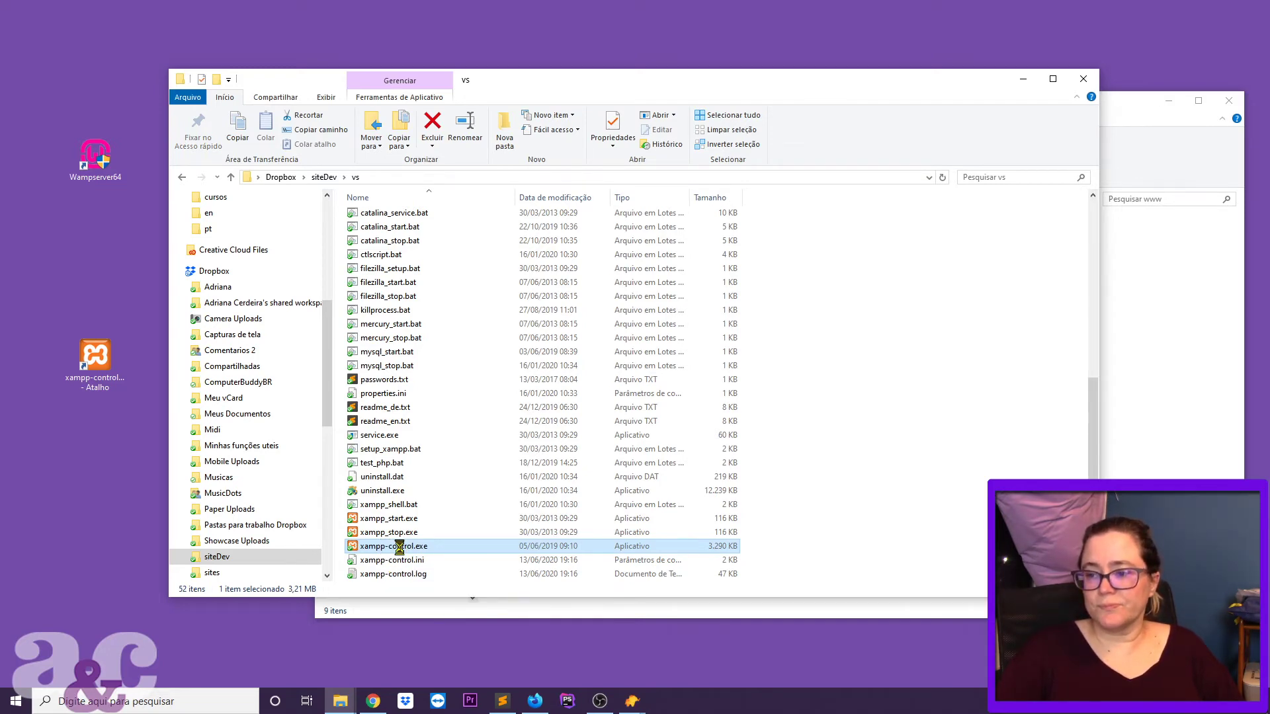
right_click(399, 548)
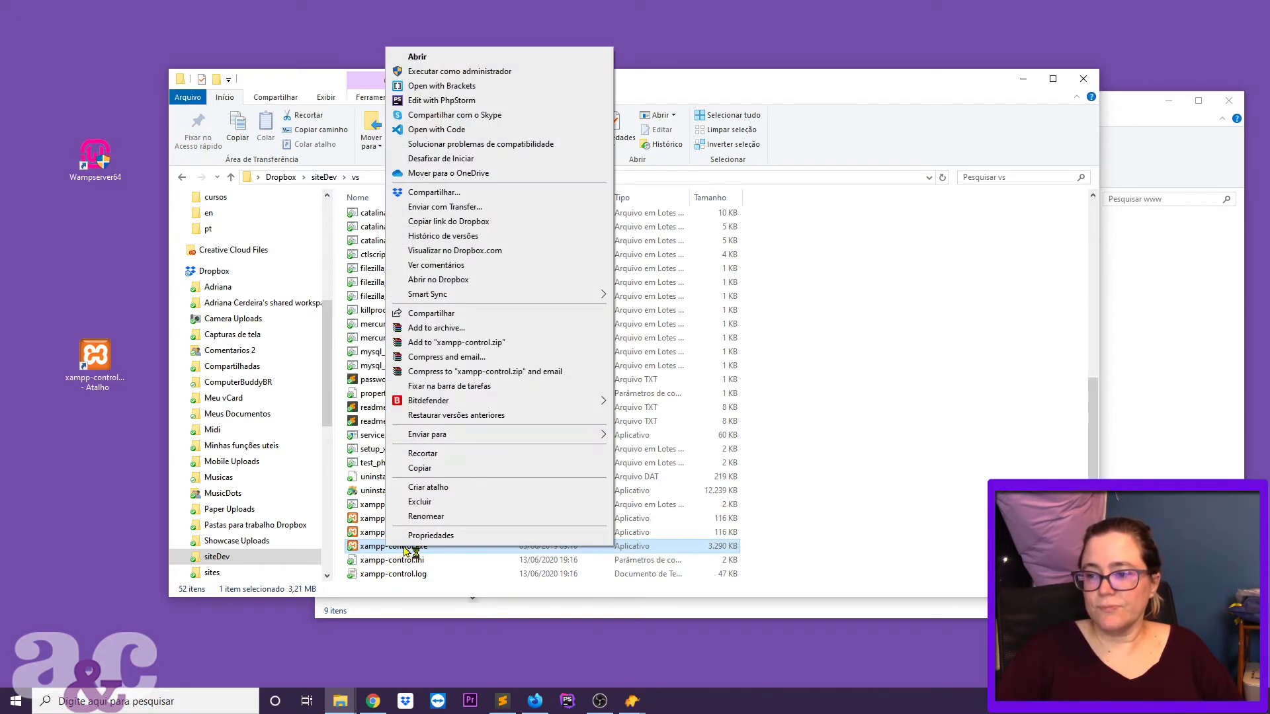
left_click(443, 488)
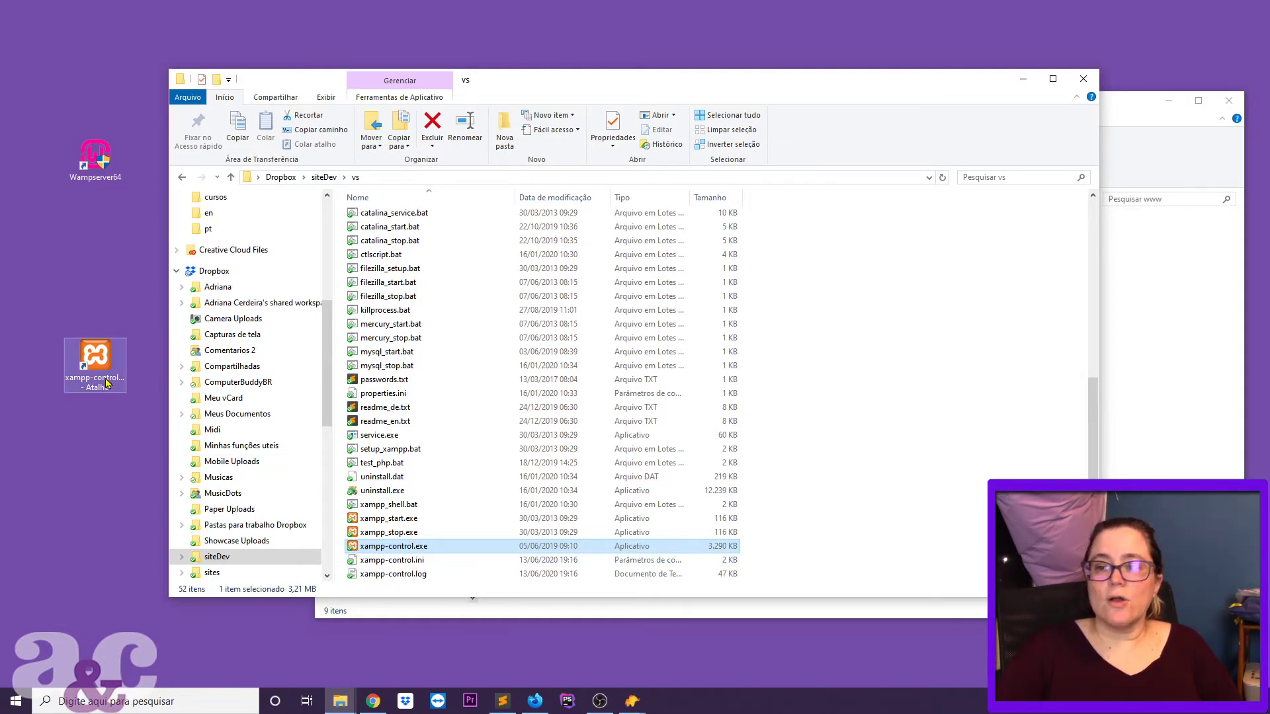
left_click(93, 355)
right_click(389, 552)
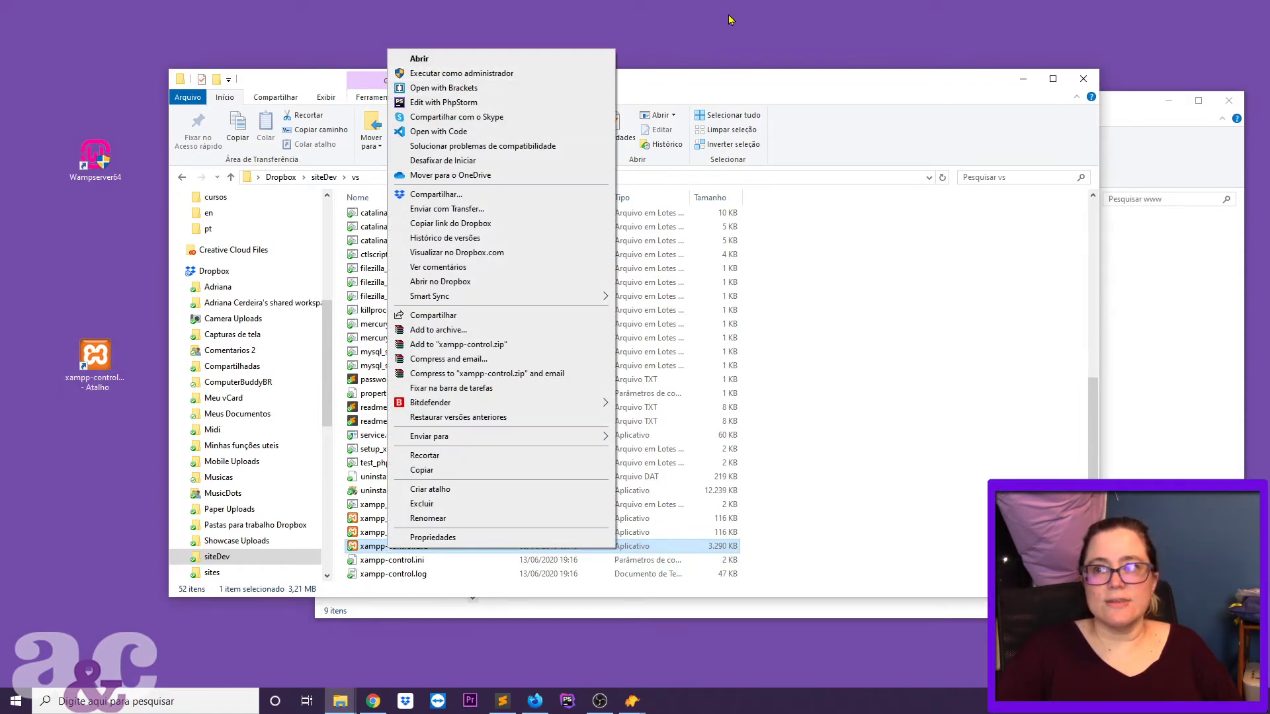
left_click(462, 74)
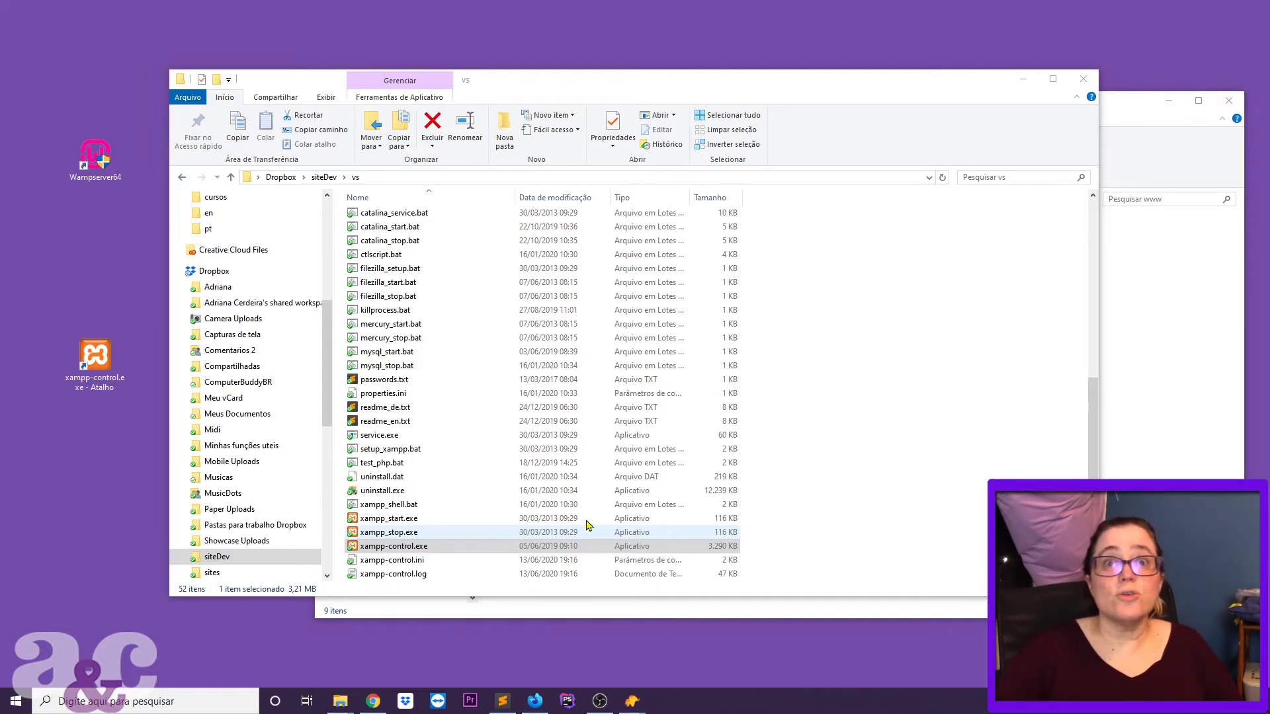
Bring the www window forward, go up to the wamp folder, and locate wampmanager.exe, keeping the vs window within reach
left_click(1122, 117)
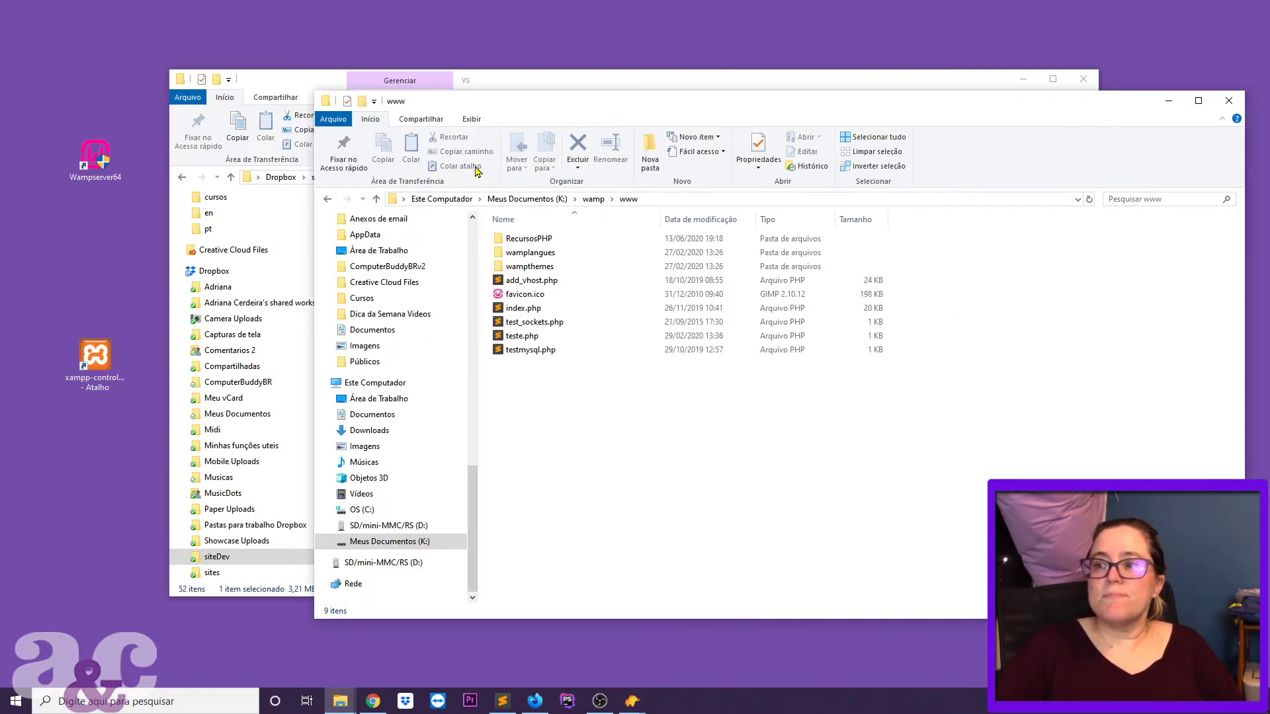
left_click_drag(498, 116, 367, 163)
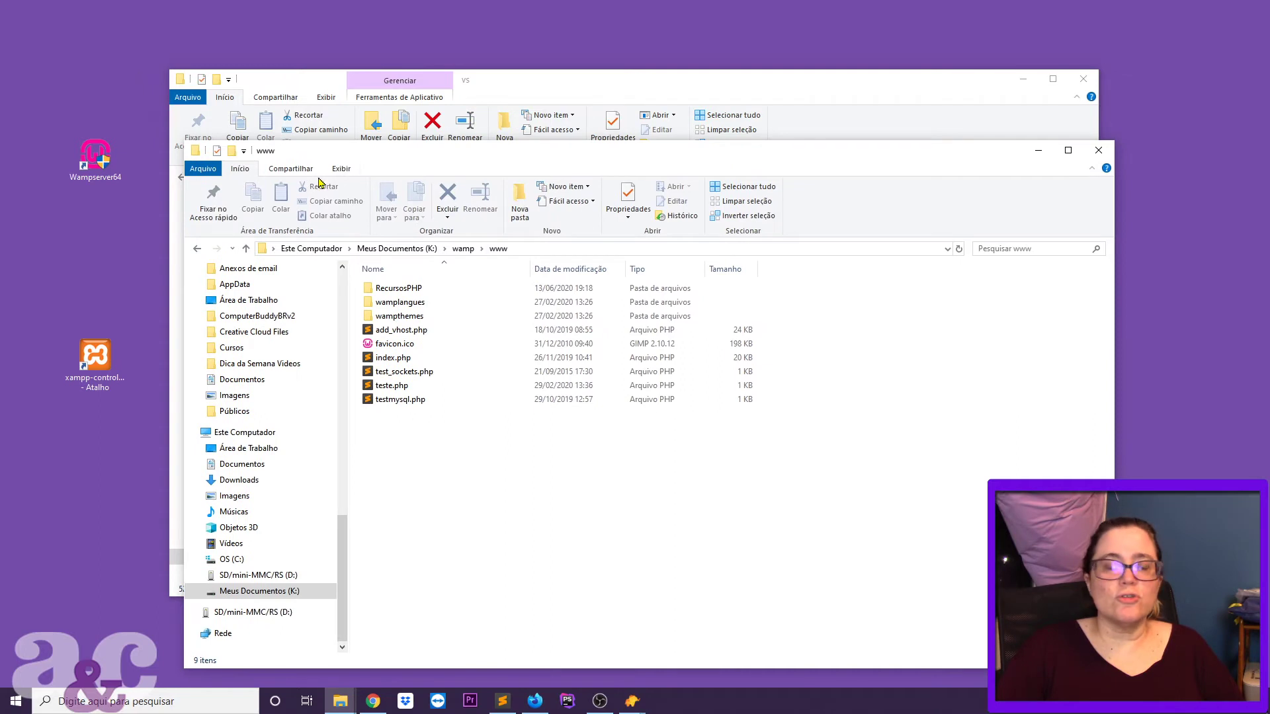
left_click(463, 248)
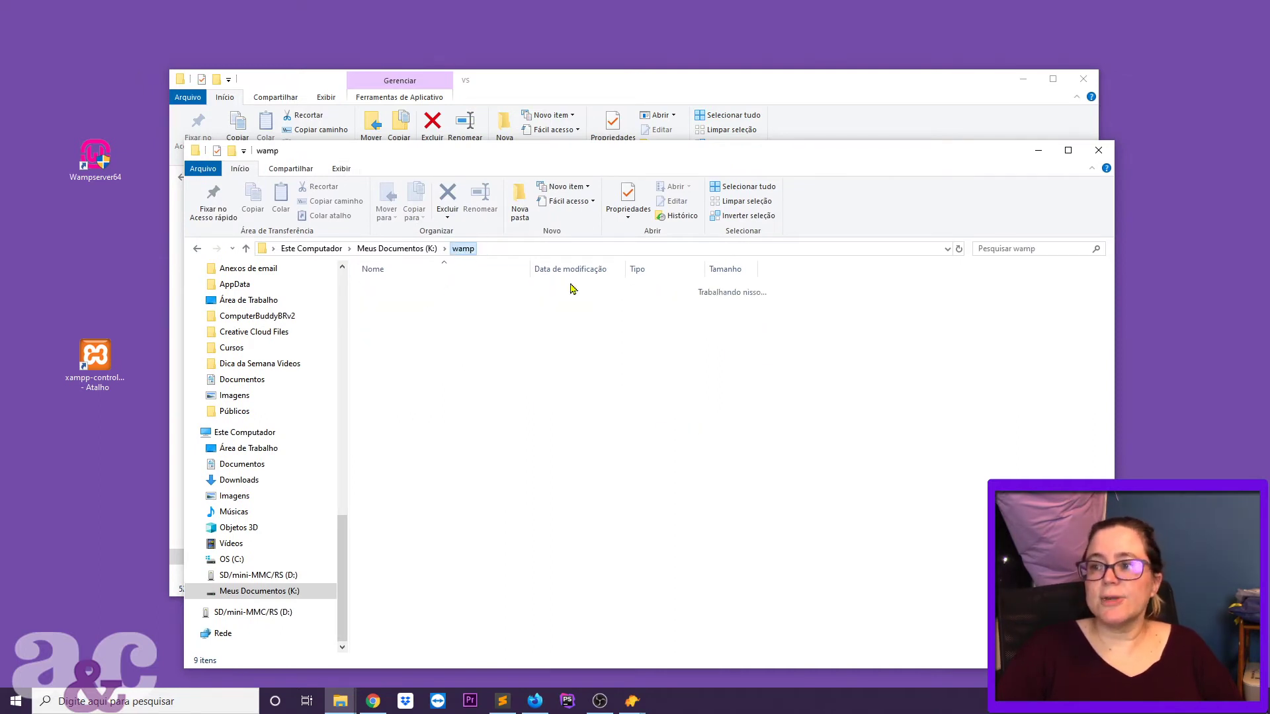
left_click_drag(410, 163, 397, 67)
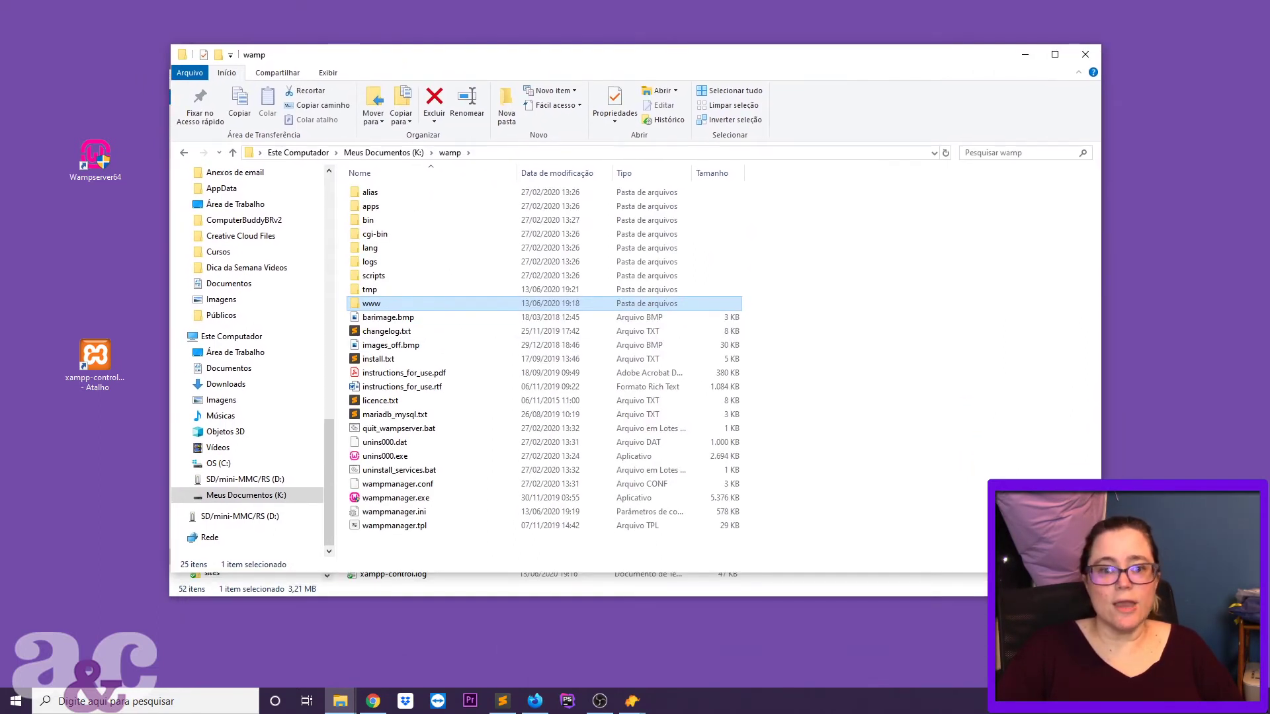
left_click(387, 502)
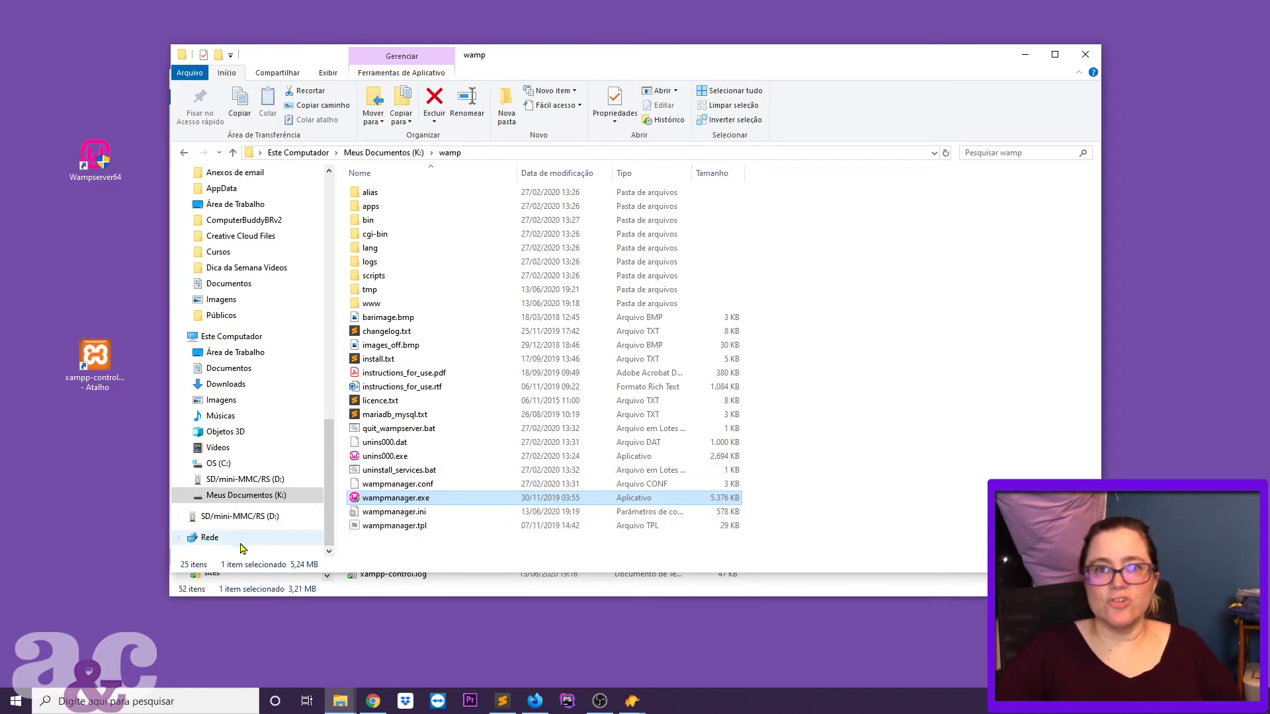
left_click_drag(493, 61, 596, 49)
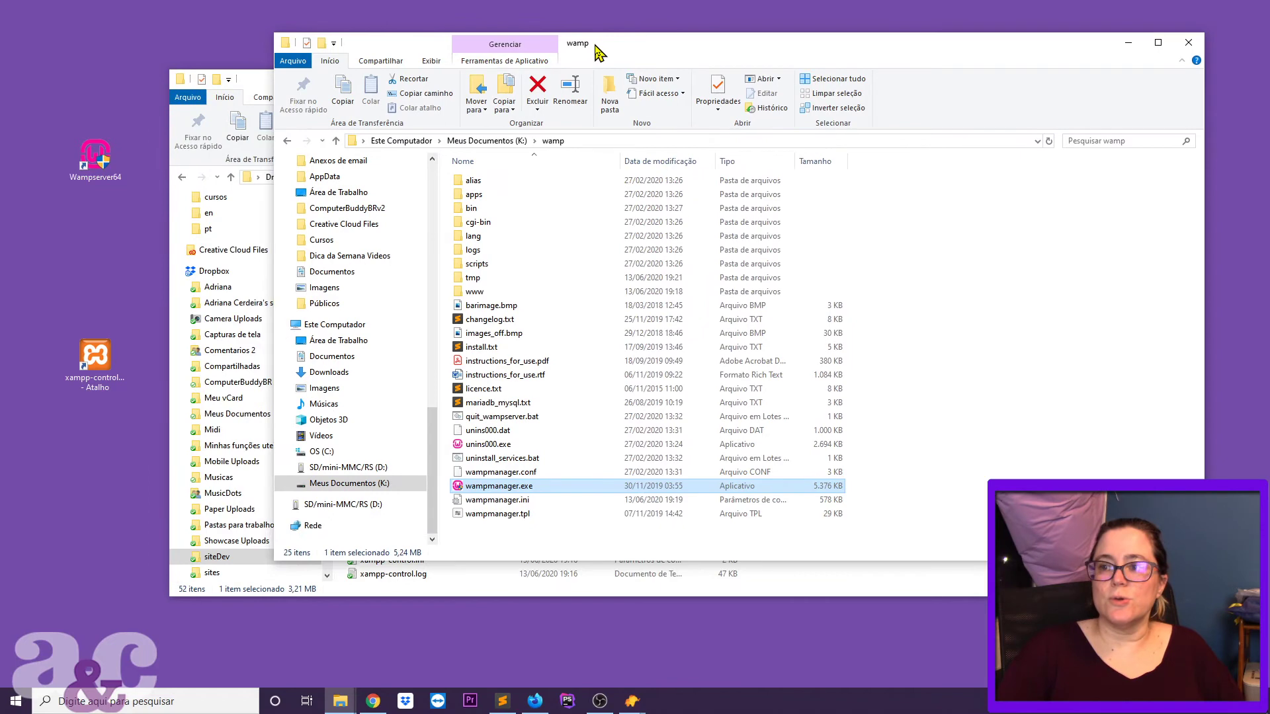
Launch the XAMPP Control Panel from its desktop shortcut and minimise the vs and wamp folder windows
left_click(249, 90)
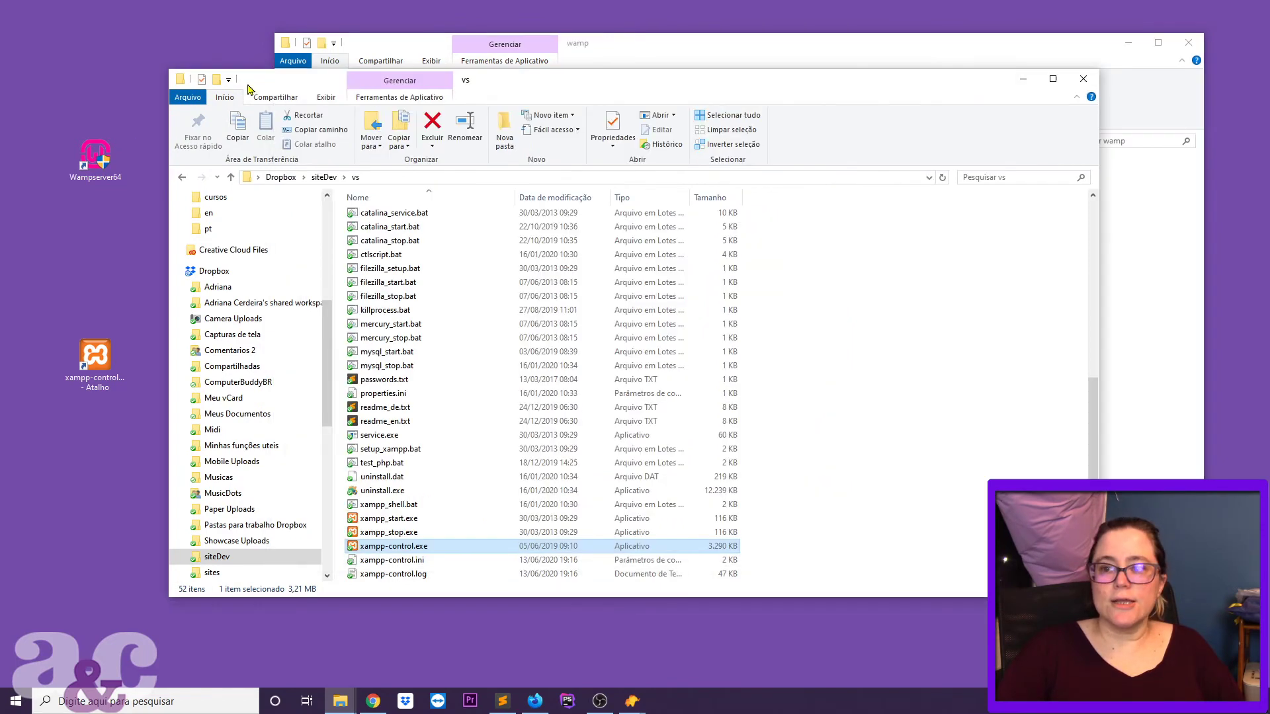
double_click(95, 360)
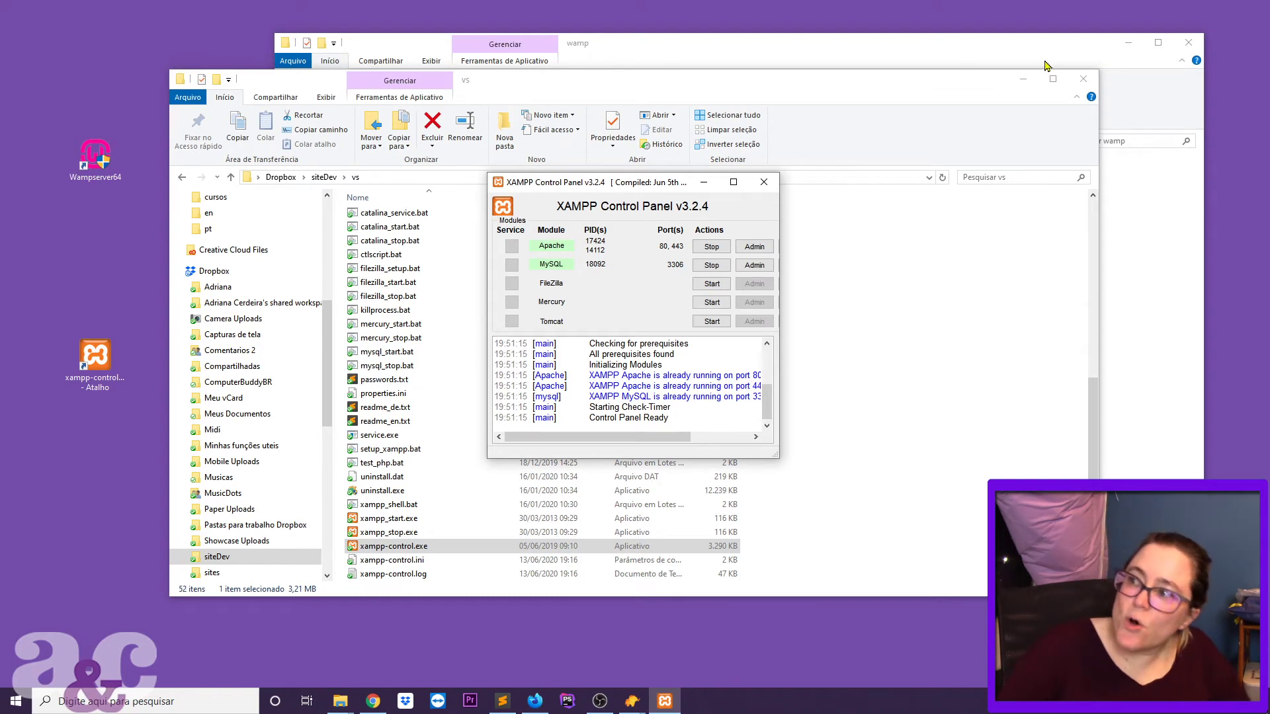
left_click(1030, 79)
left_click(1127, 43)
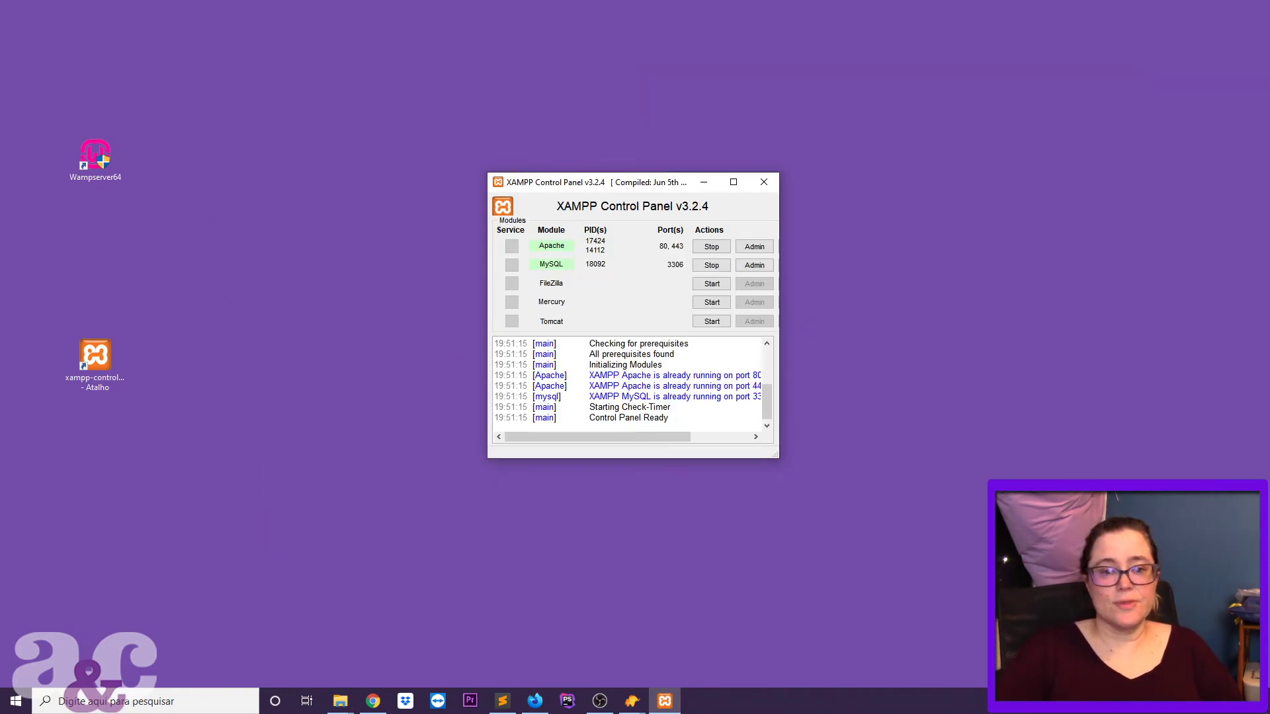
key("alt+Tab")
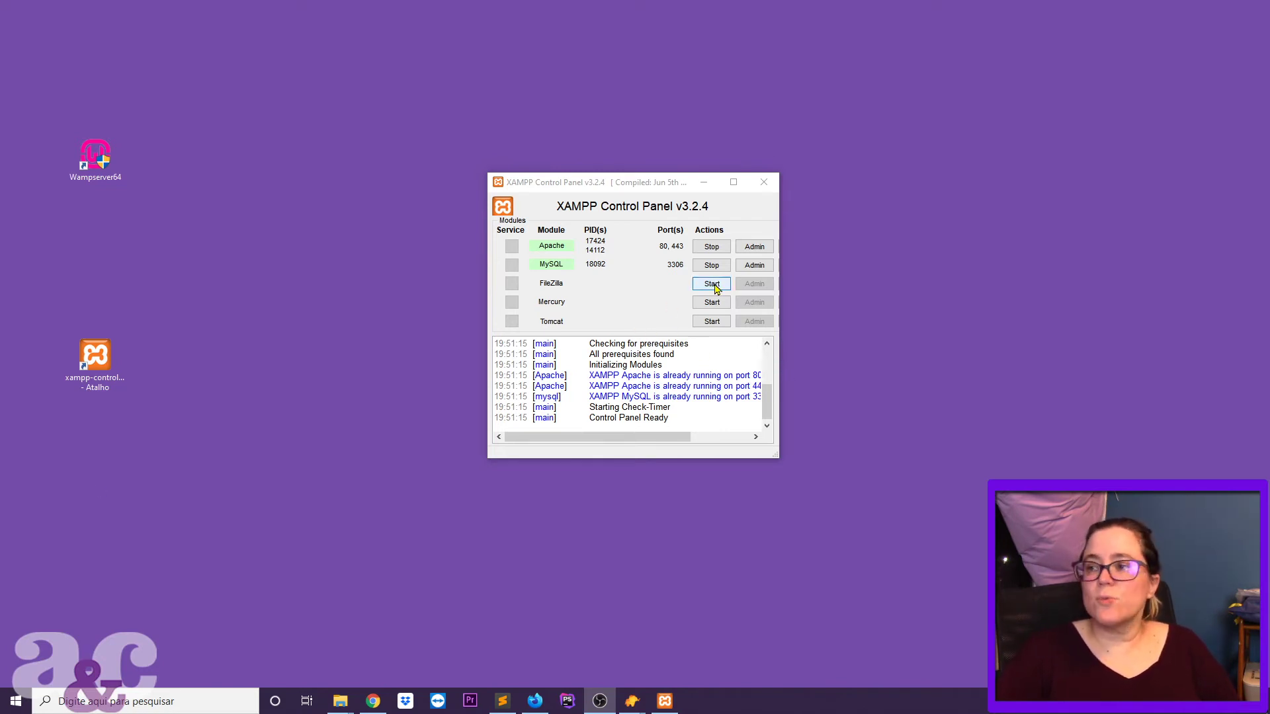
Stop the Apache and MySQL modules in the XAMPP Control Panel and start both again
left_click(699, 248)
left_click(713, 263)
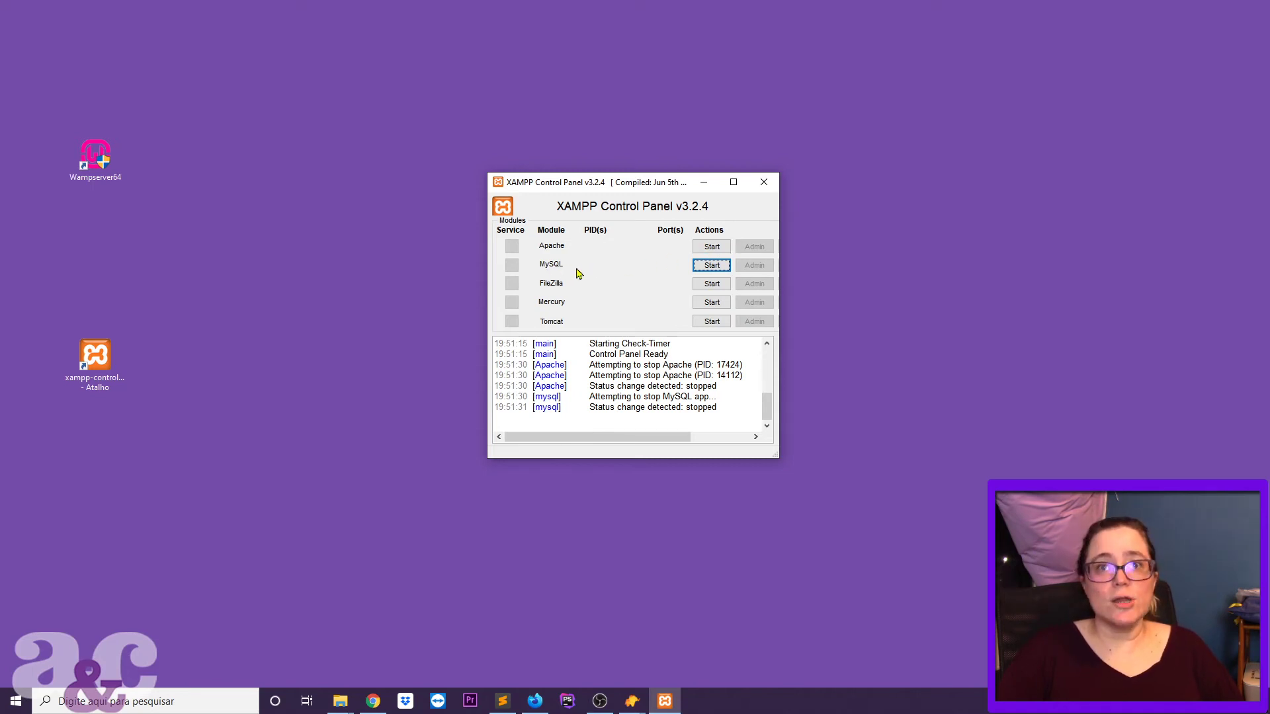
left_click(722, 252)
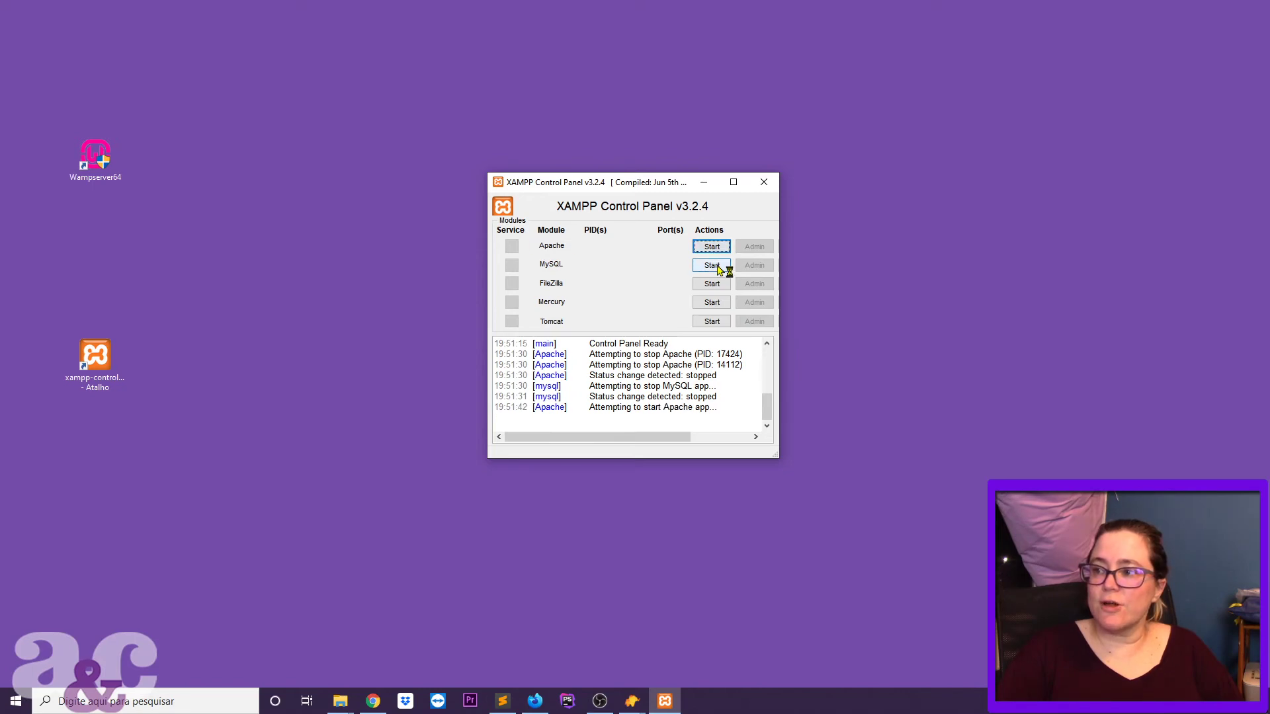
left_click(724, 266)
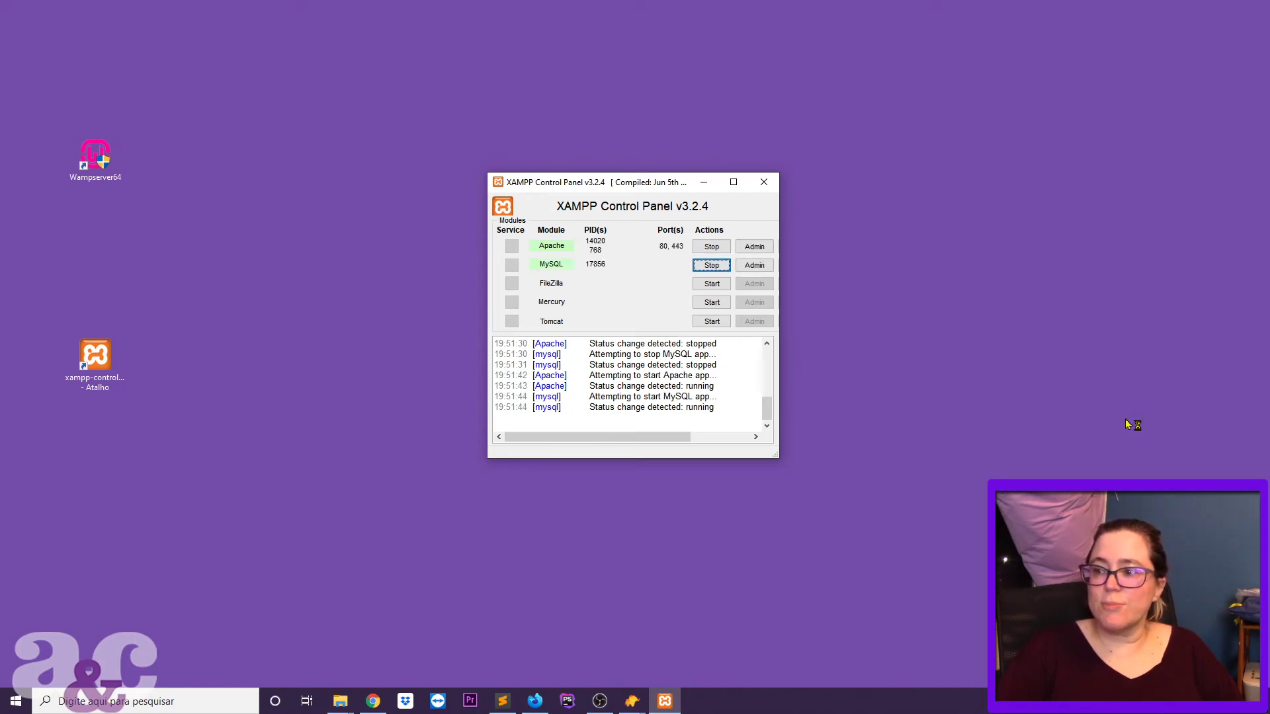
Switch to Firefox and load localhost in place of the MAMP downloads page
left_click(535, 700)
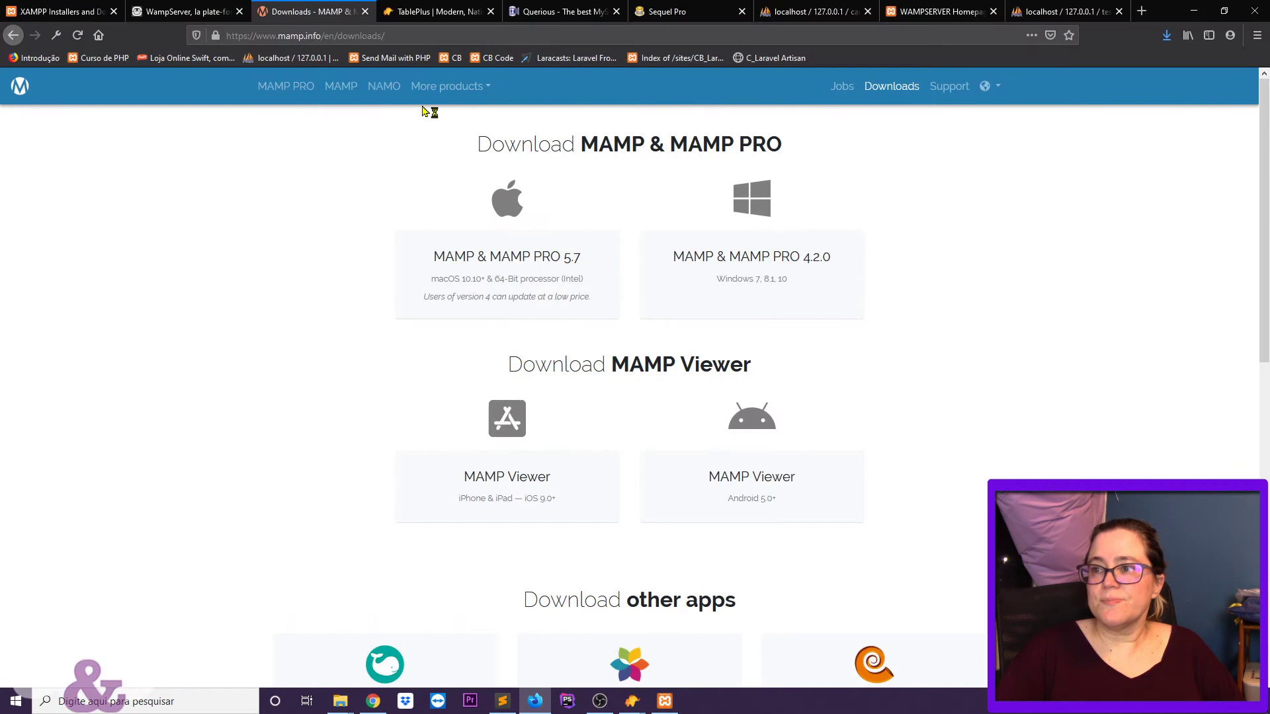
left_click(432, 37)
key("BackSpace")
type("localhost/")
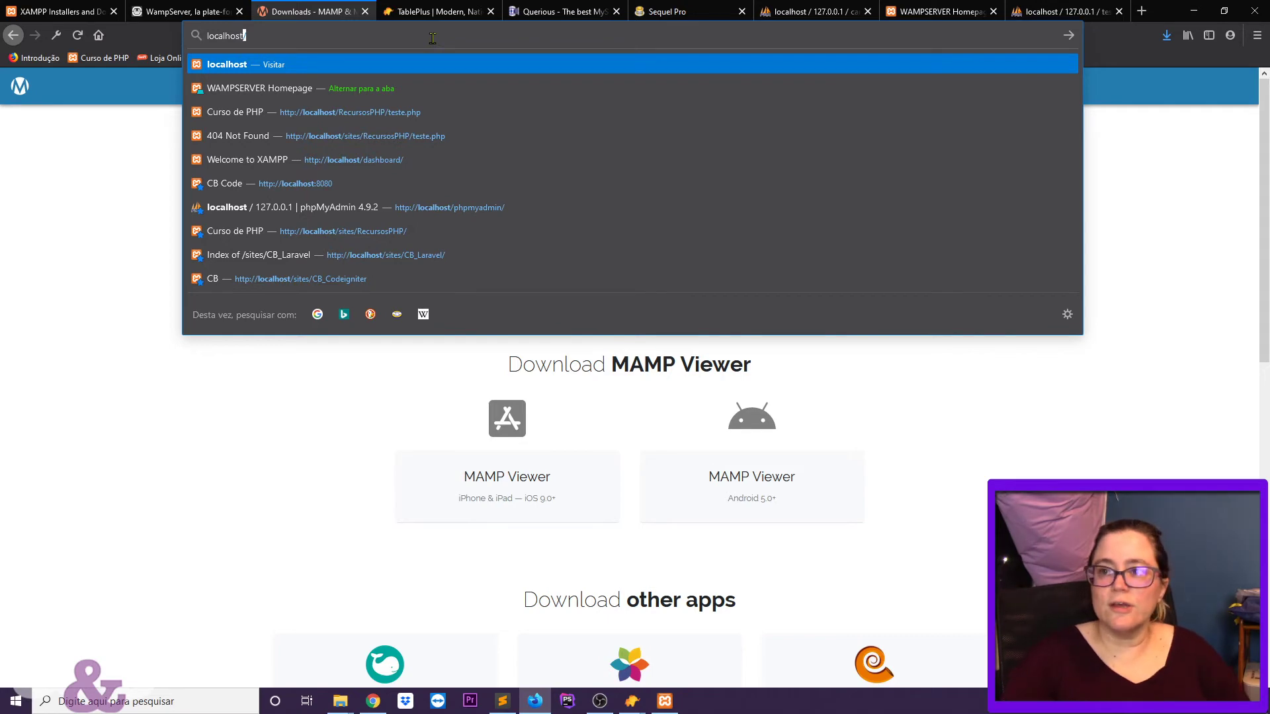
key("Return")
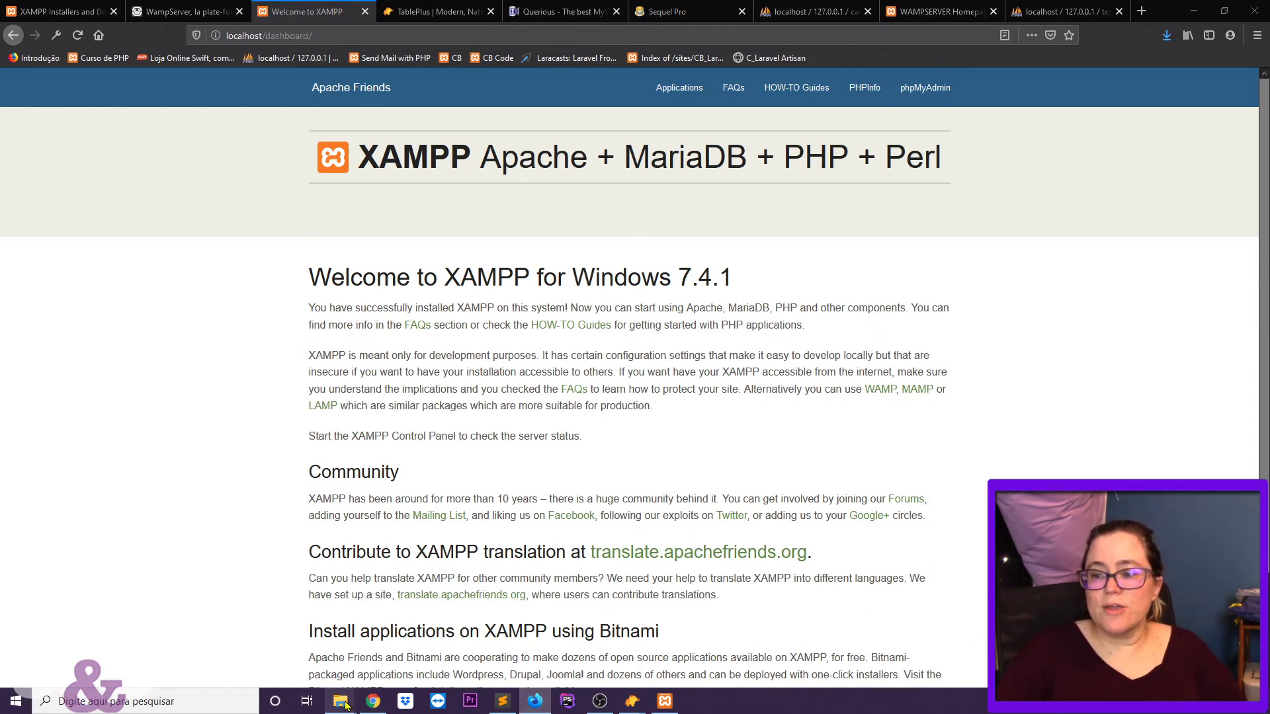
Switch to the vs folder in File Explorer, open htdocs, and locate the index.php file
mouse_move(340, 701)
left_click(336, 653)
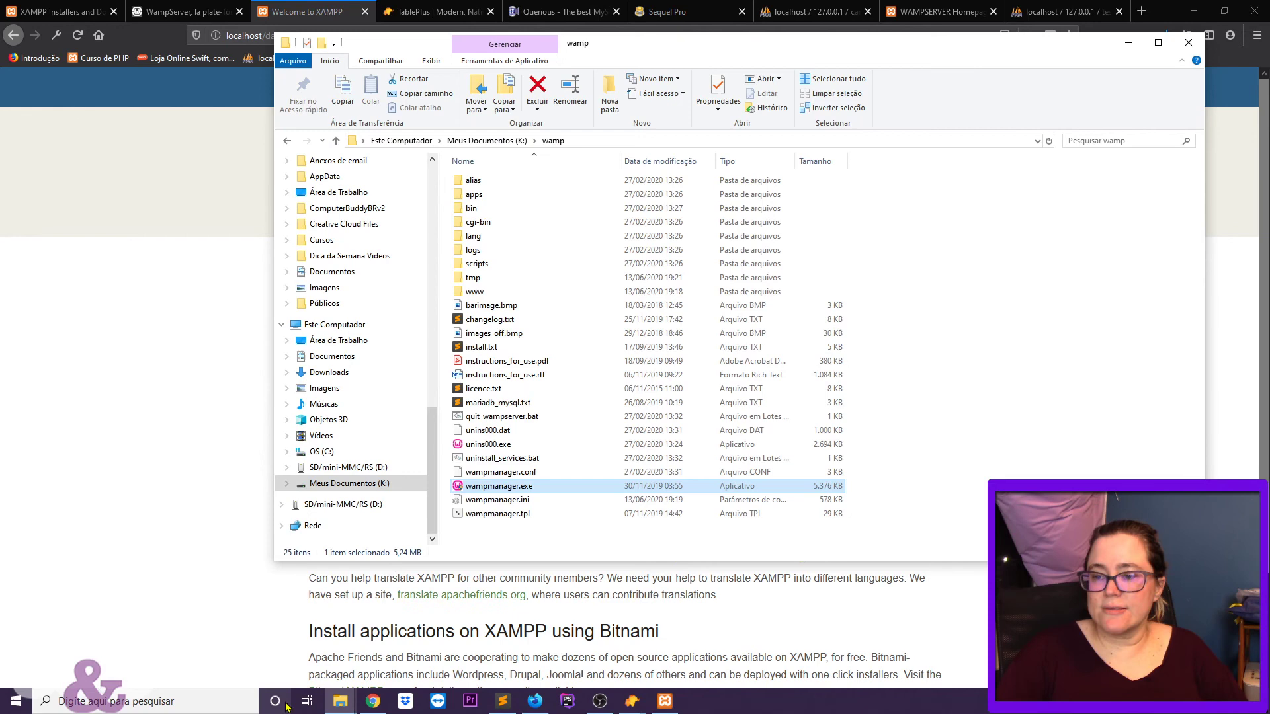
left_click(450, 634)
scroll(406, 360, "up", 8)
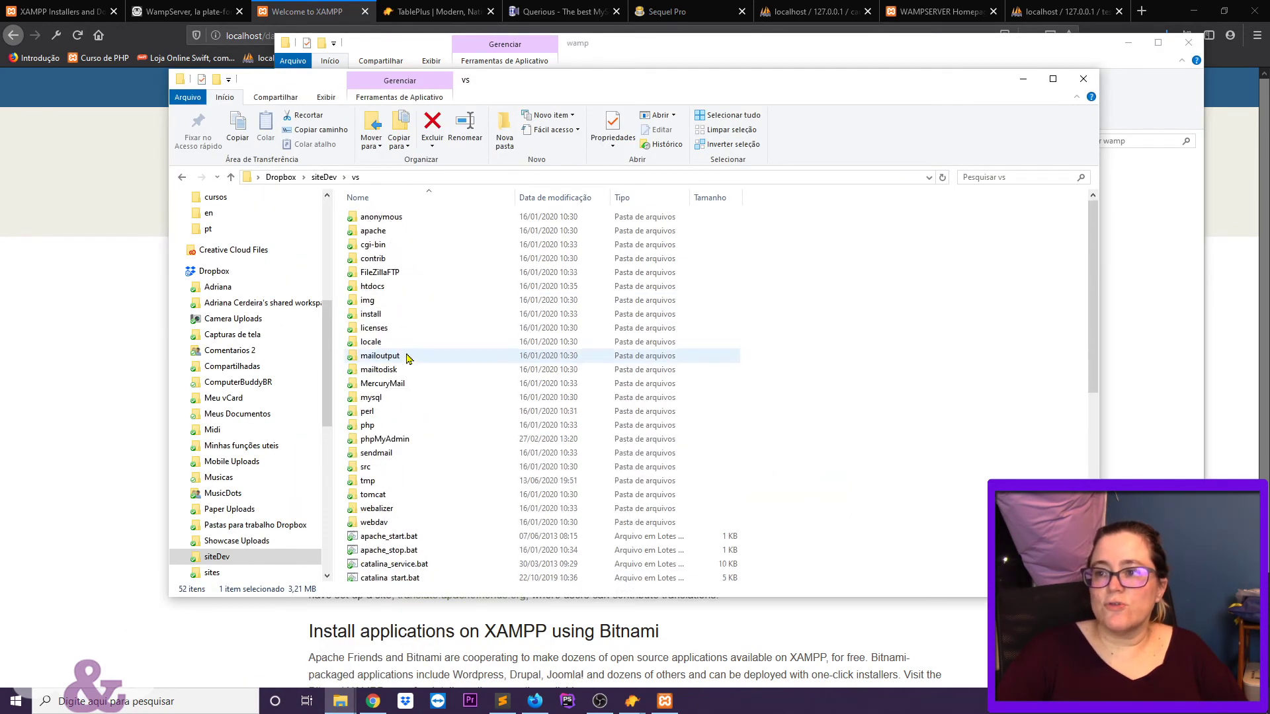
double_click(369, 286)
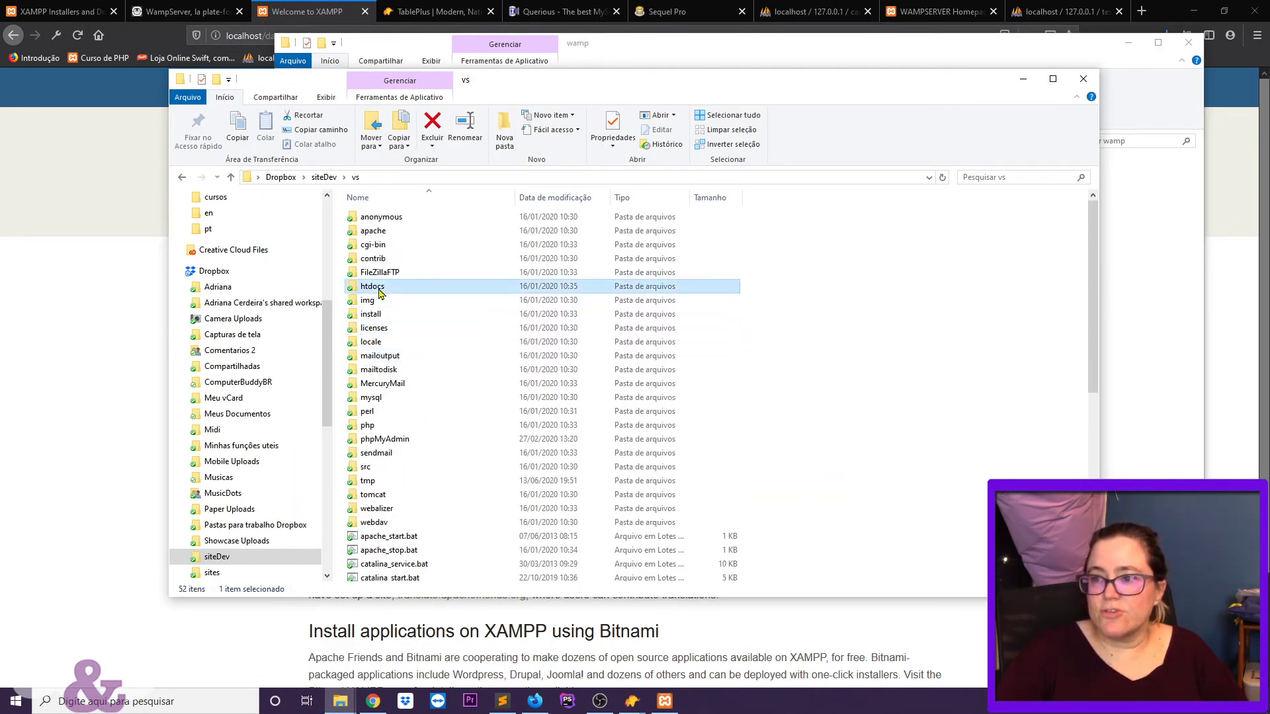
left_click(371, 334)
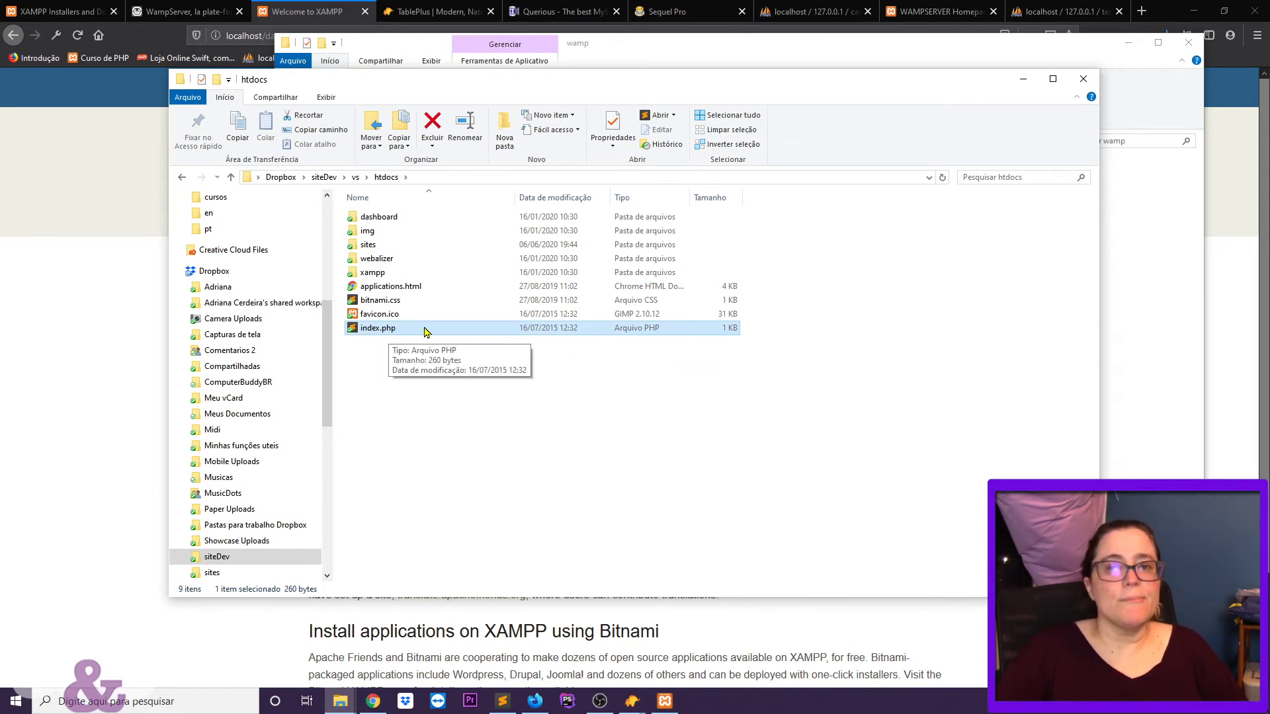
Return to the XAMPP dashboard in Firefox, open PHPInfo in a new tab, and examine the PHP version and Apache configuration
left_click(139, 259)
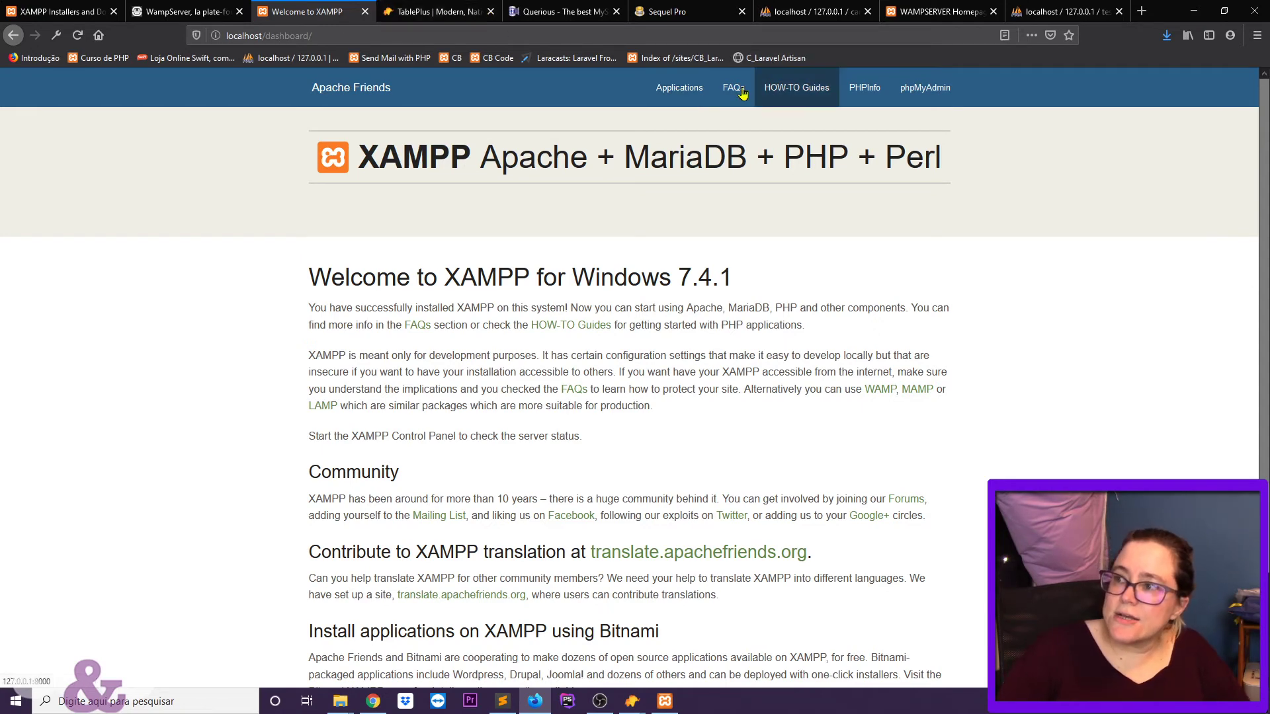
right_click(864, 91)
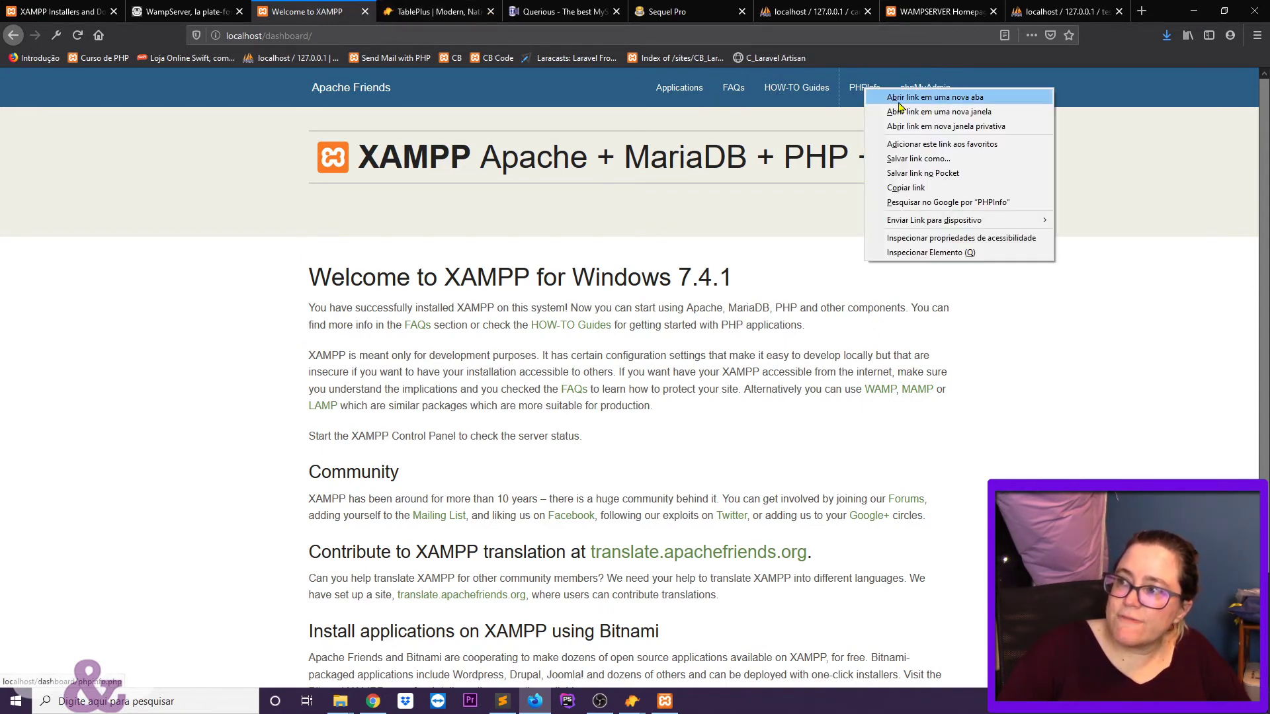
left_click(912, 99)
key("ctrl+Tab")
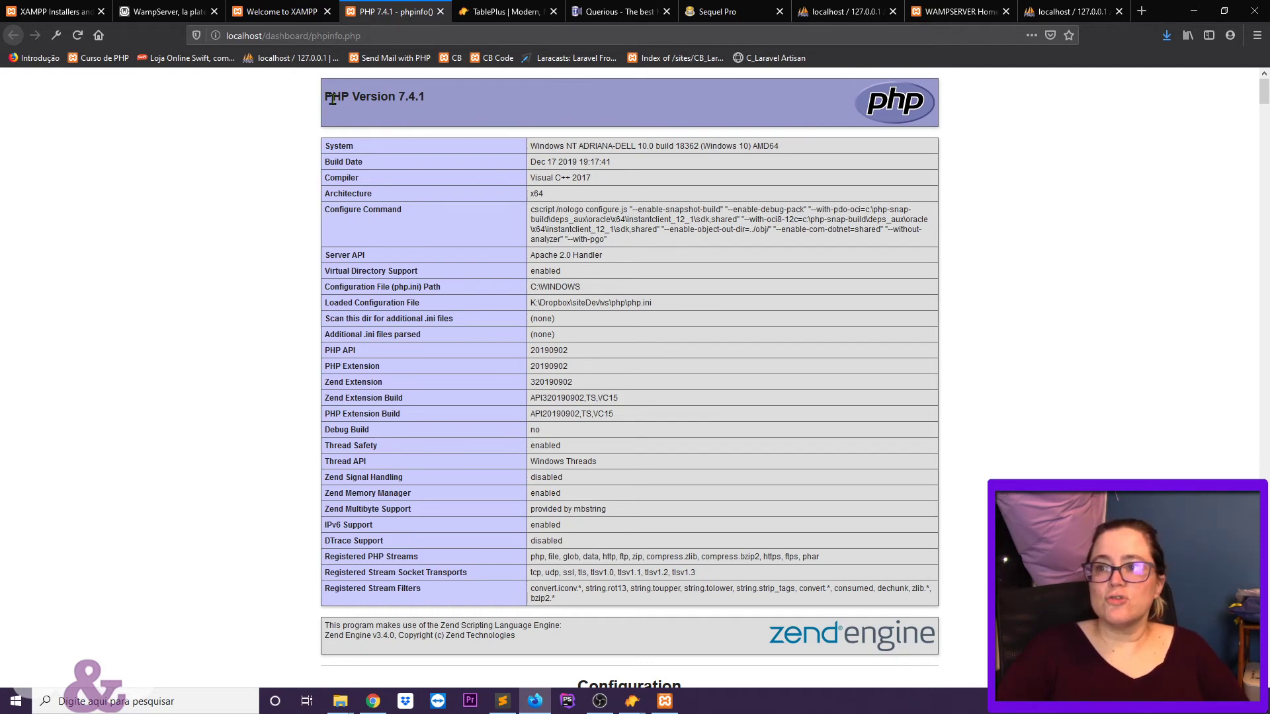
left_click_drag(329, 96, 519, 105)
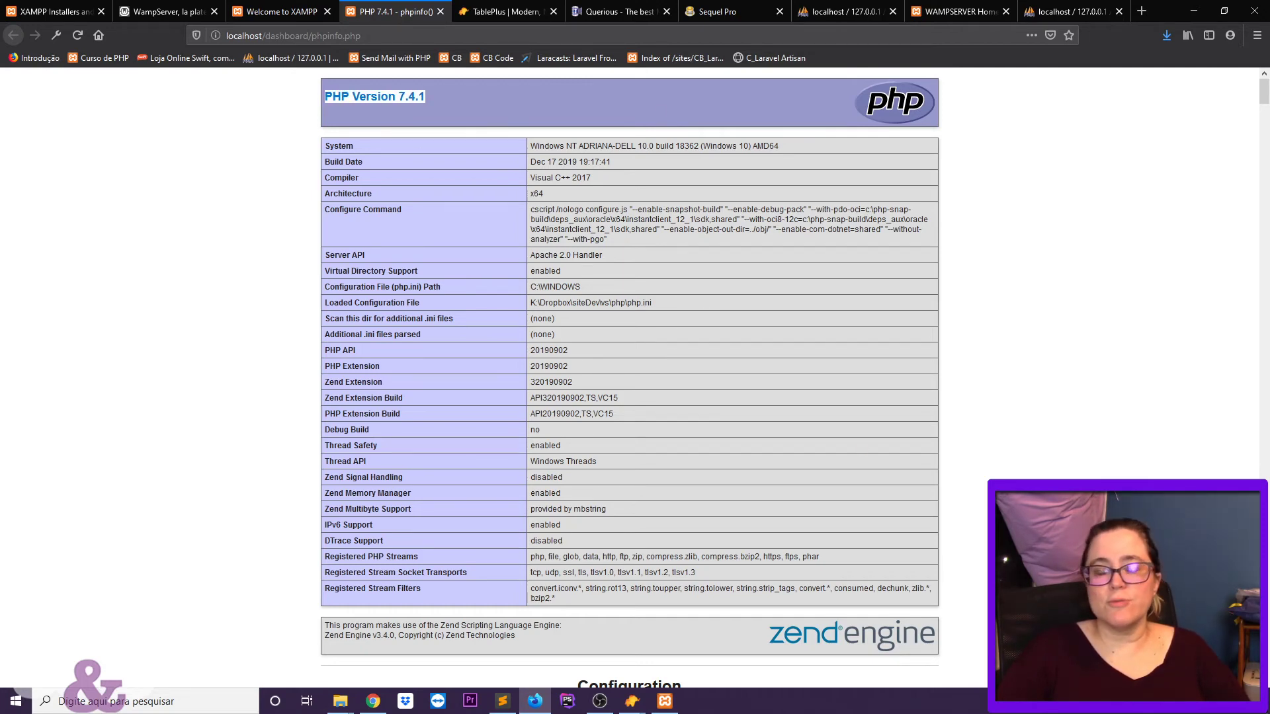
scroll(629, 376, "down", 10)
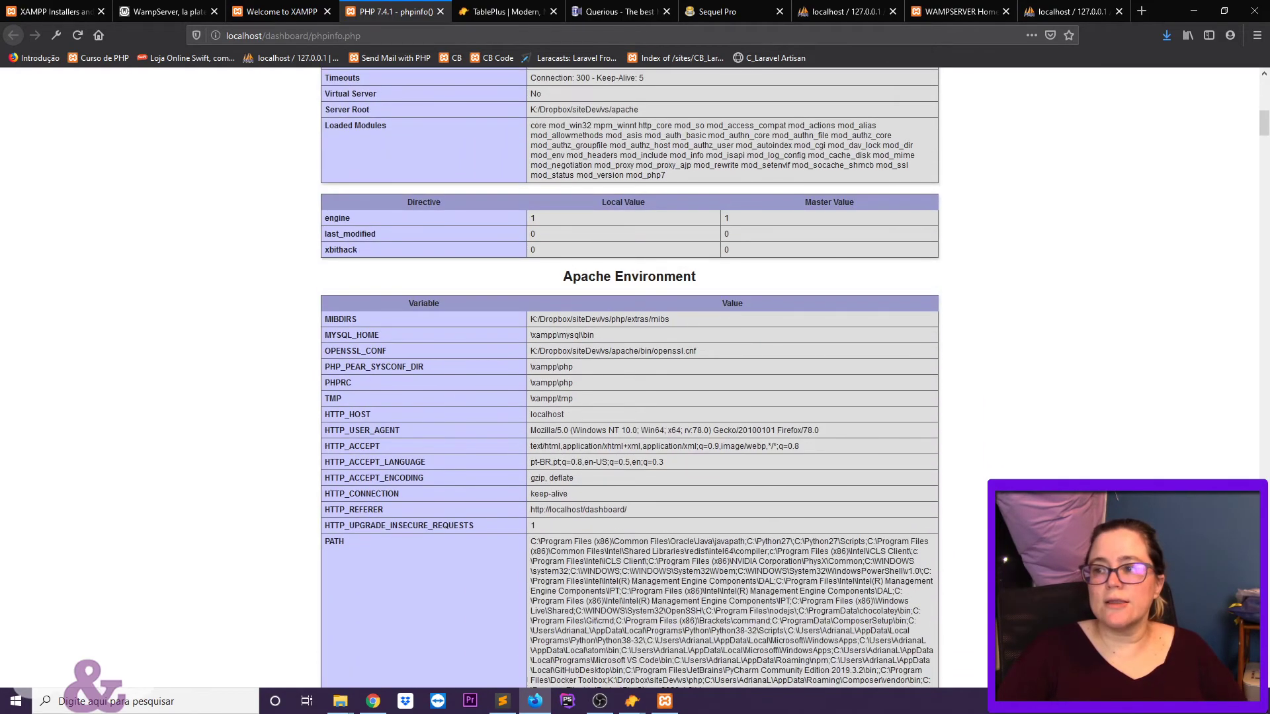
scroll(382, 191, "down", 5)
scroll(382, 191, "up", 15)
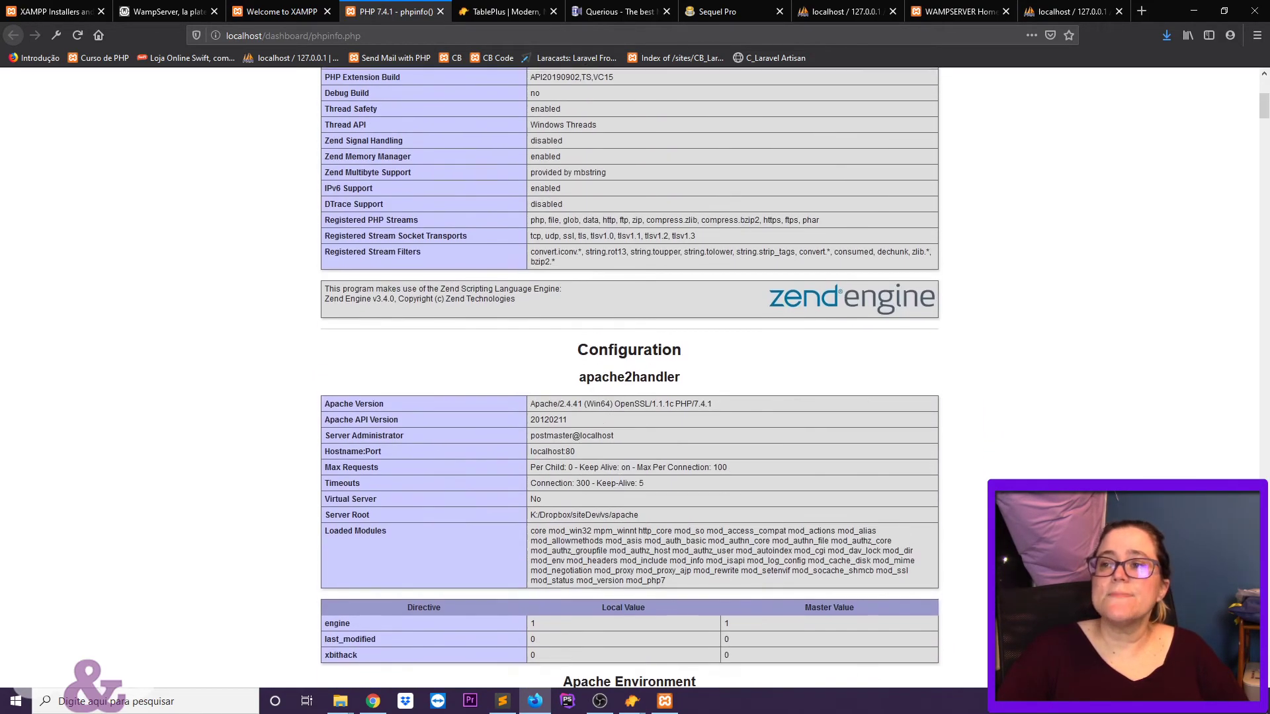
Go back to the XAMPP dashboard, open phpMyAdmin in a new tab, and switch to that tab
left_click(281, 11)
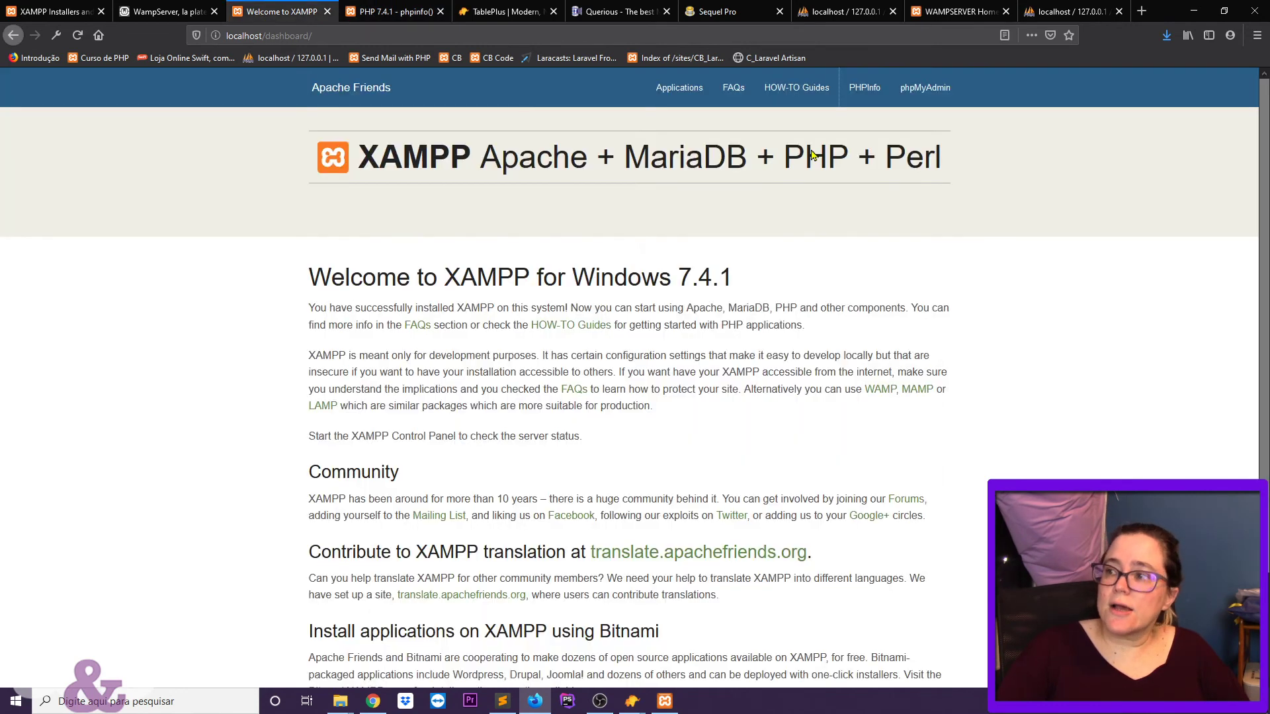
right_click(929, 93)
left_click(945, 99)
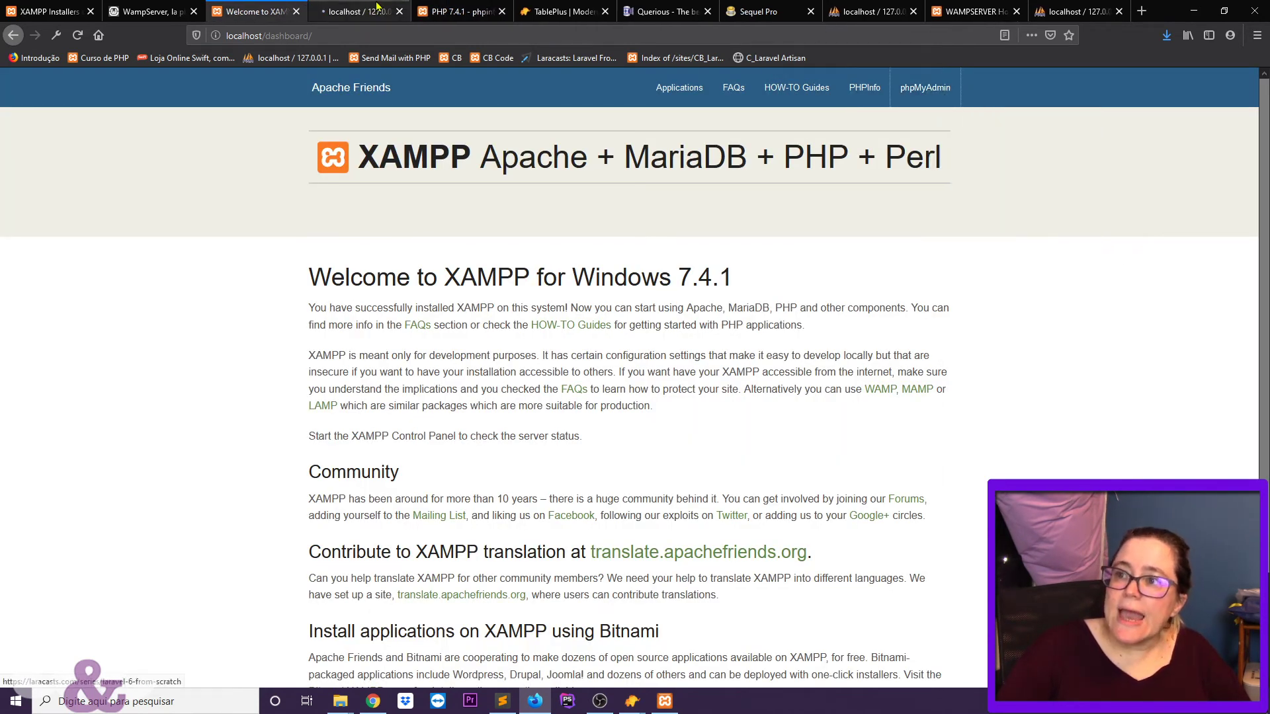
left_click(357, 11)
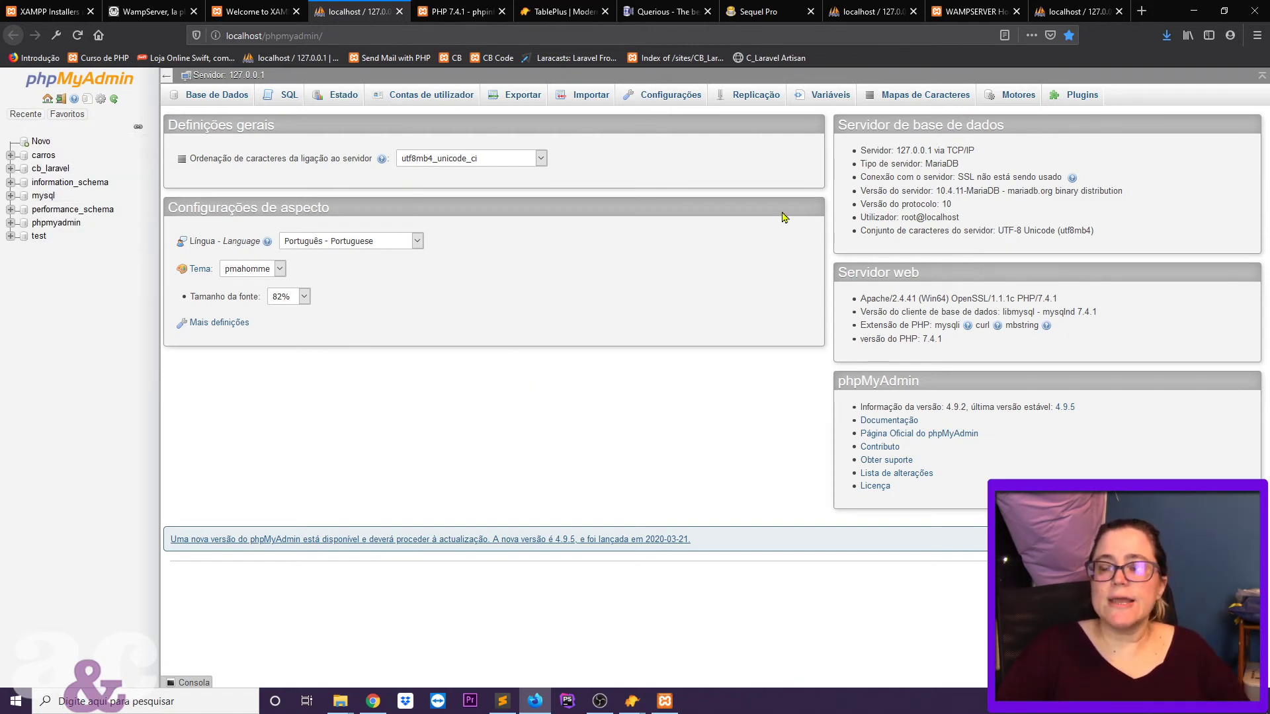
View phpMyAdmin's SQL page and its databases page
left_click(286, 98)
left_click(206, 99)
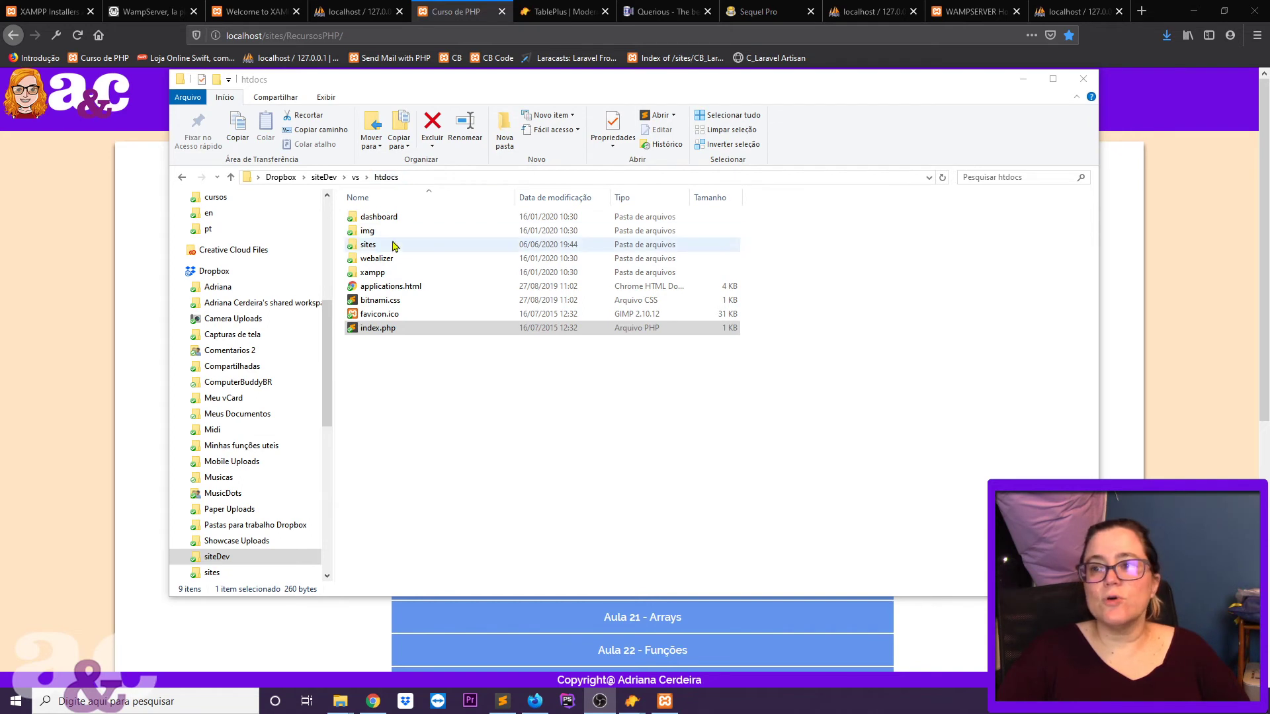
In File Explorer, open the sites folder inside htdocs, go into RecursosPHP, and locate its index.php file
double_click(369, 245)
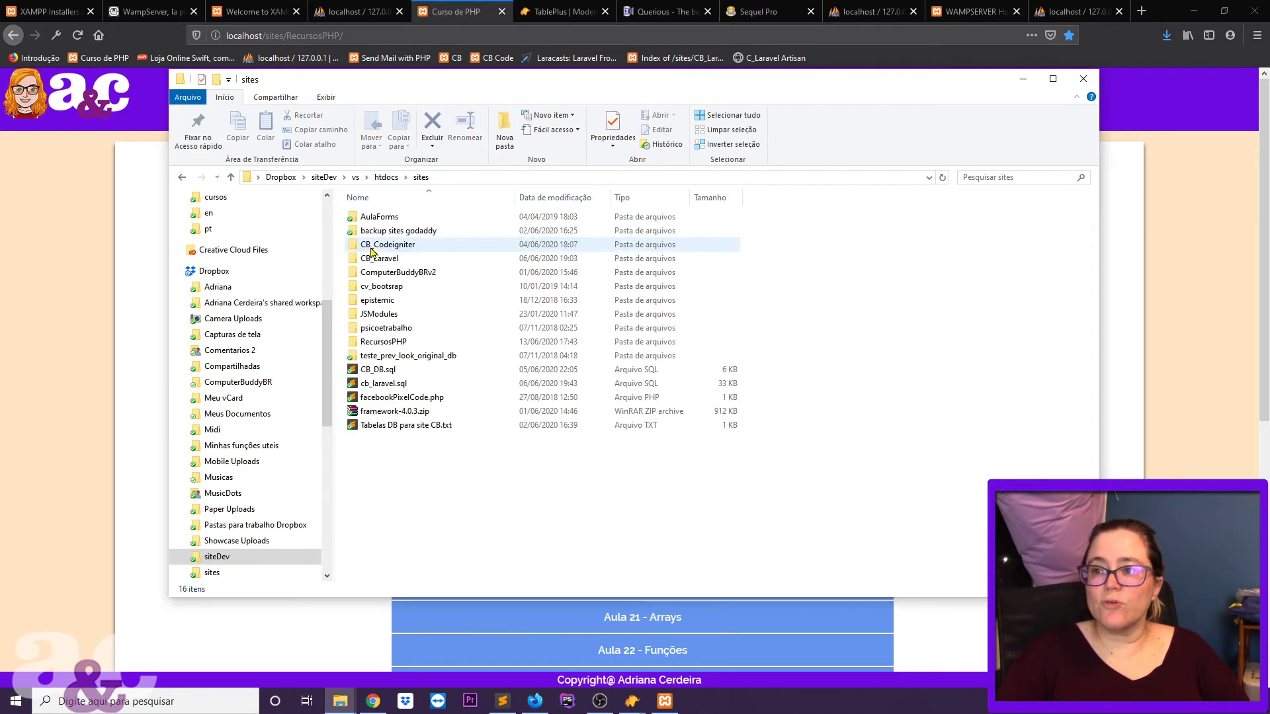
left_click(393, 230)
left_click(390, 259)
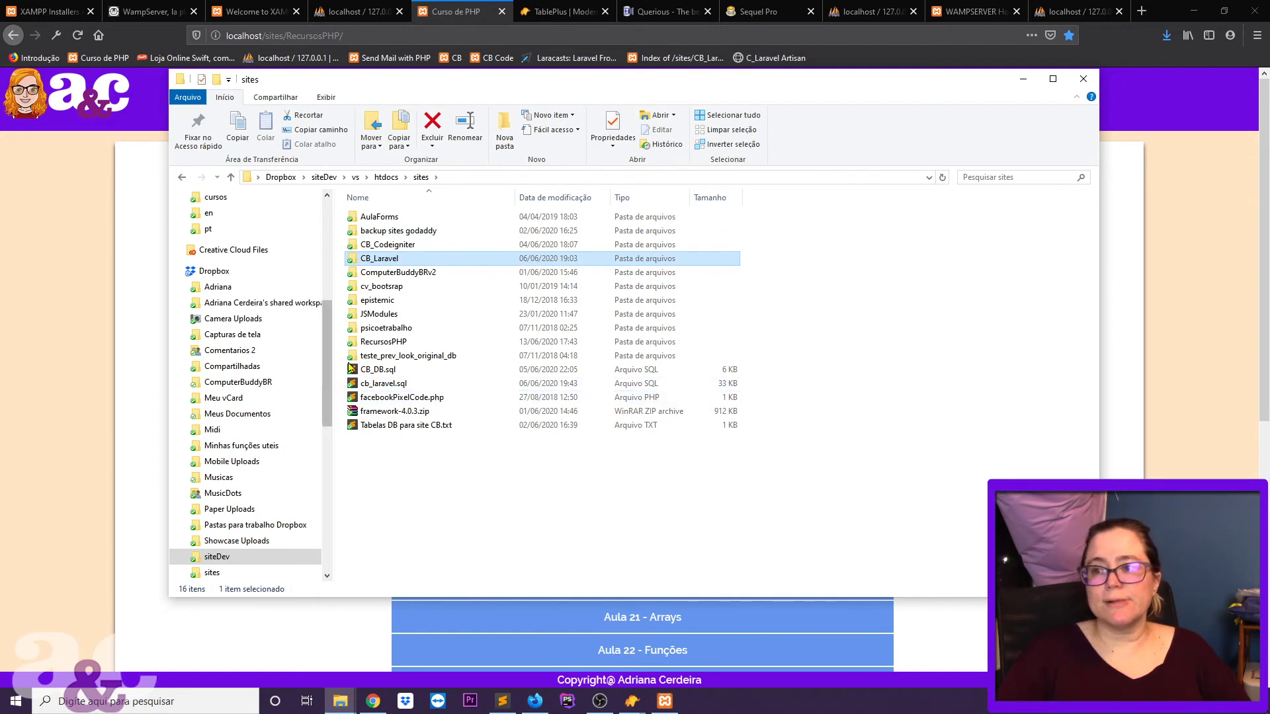
left_click(450, 343)
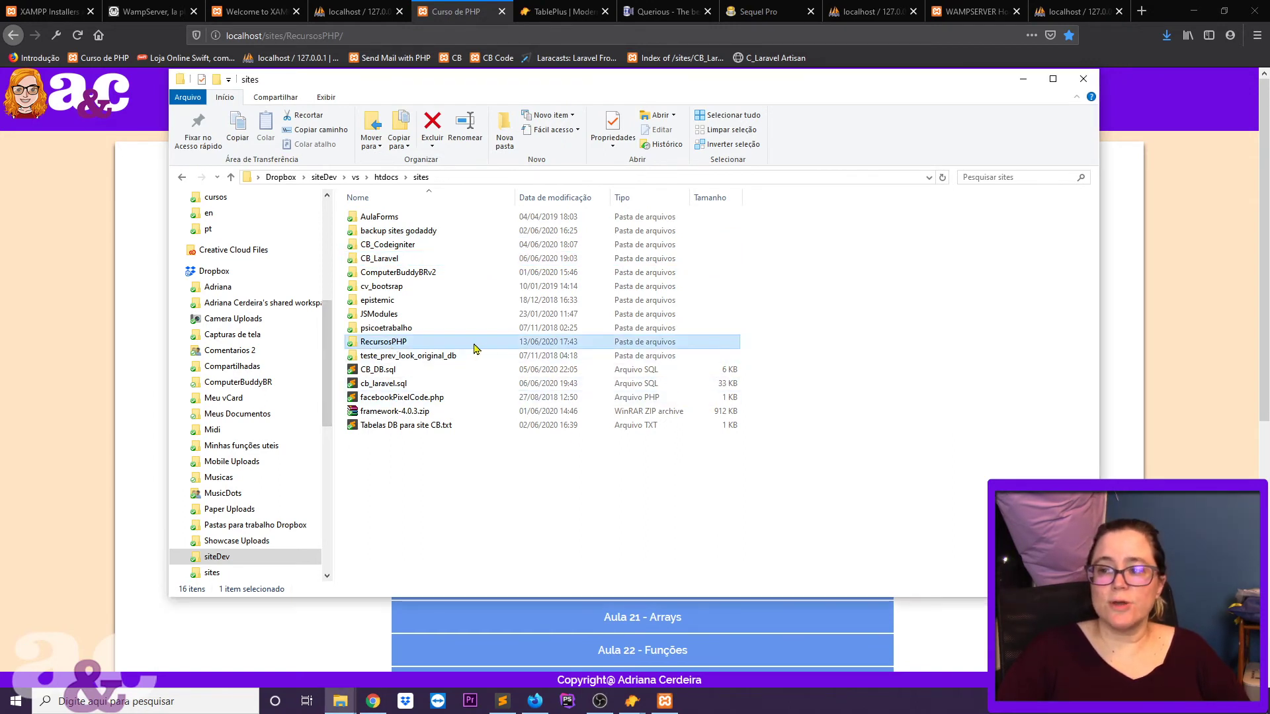
double_click(395, 346)
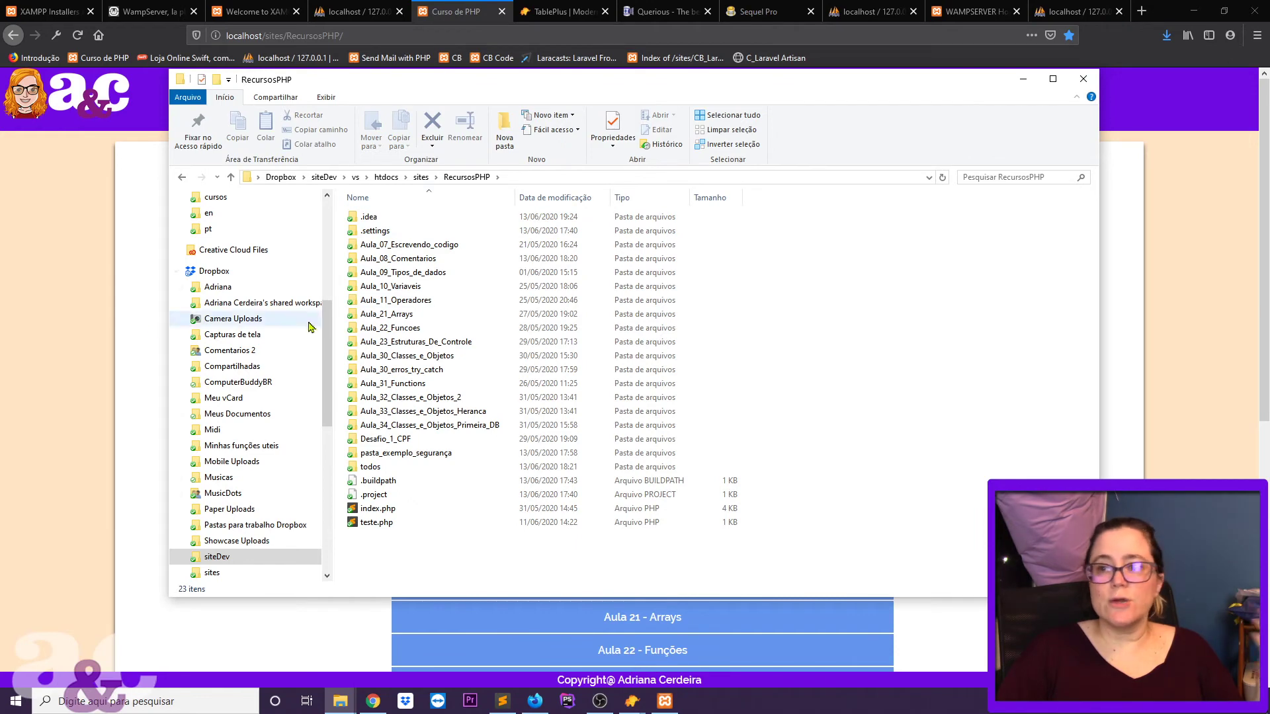
left_click(376, 510)
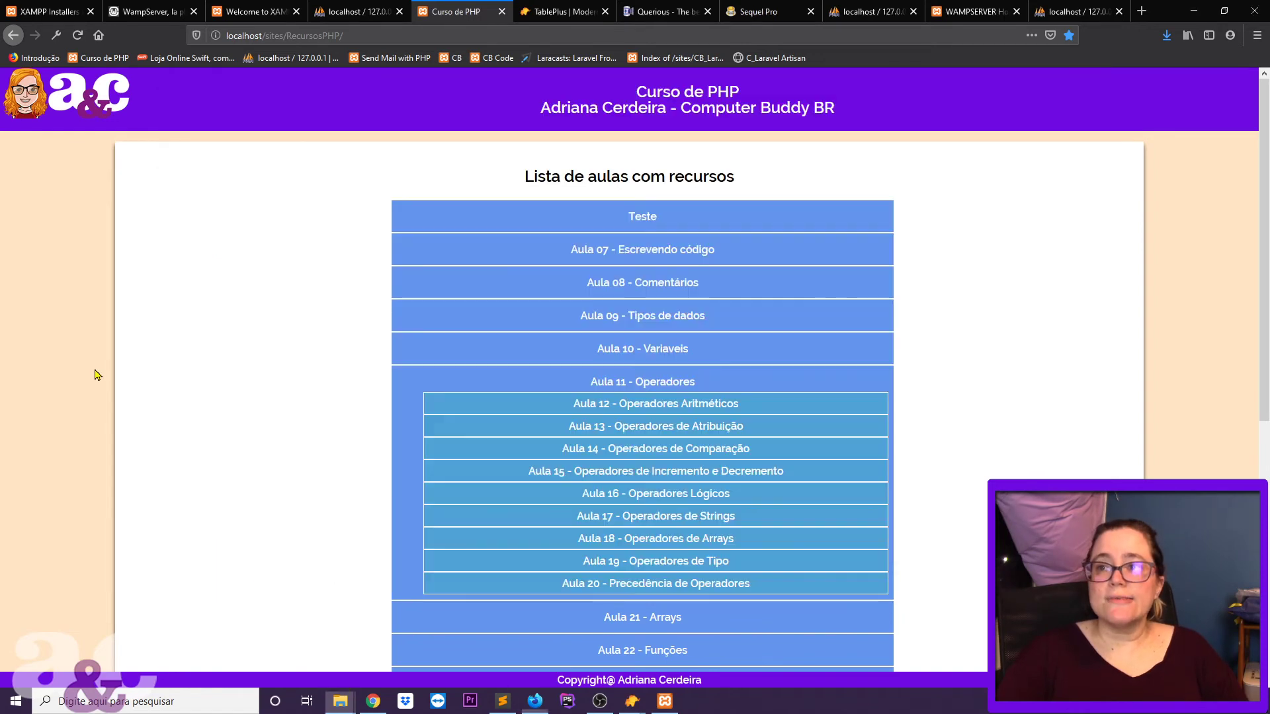
Return to Firefox, highlight the RecursosPHP part of the address, and load localhost/sites/RecursosPHP/ again
left_click(95, 372)
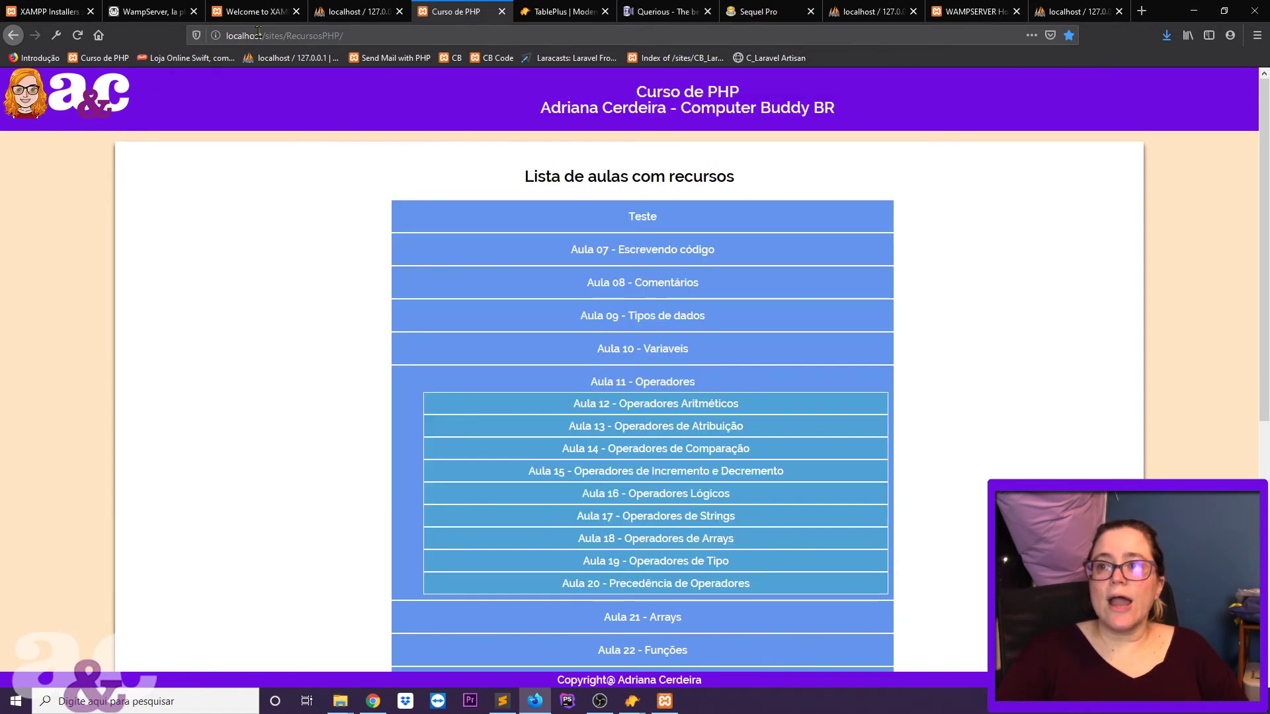
left_click(241, 33)
left_click(261, 36)
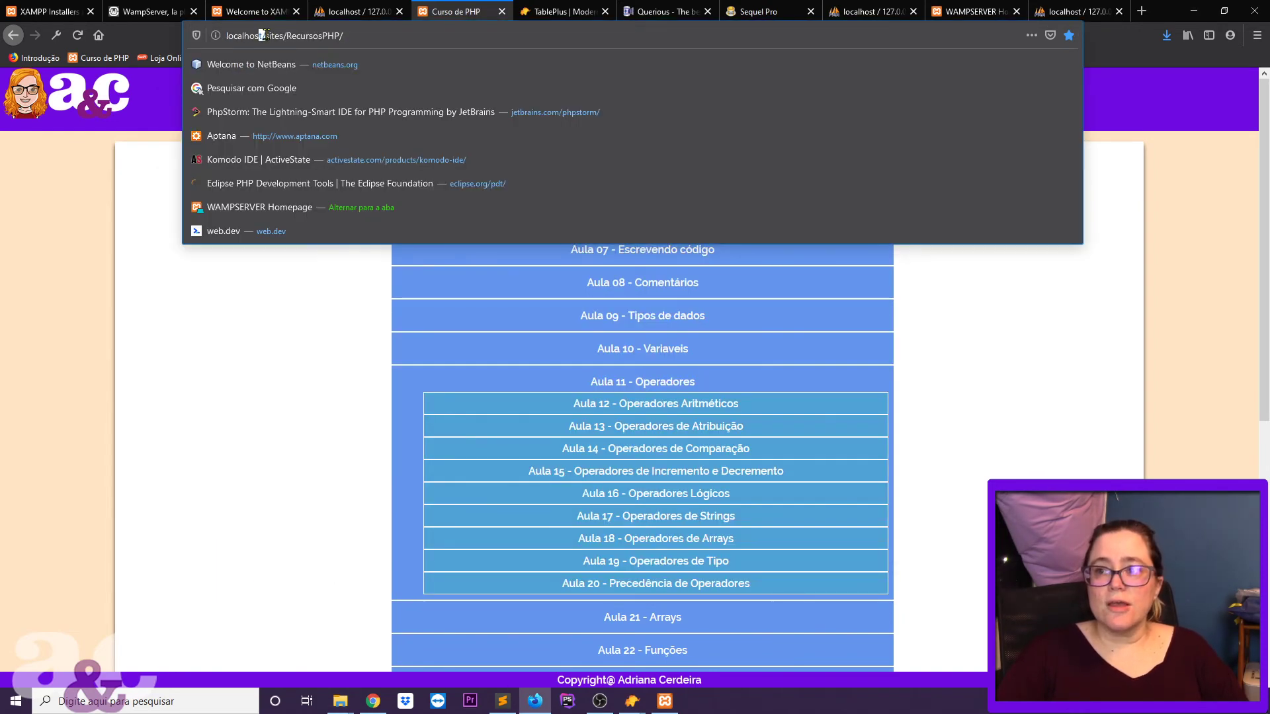
left_click(284, 36)
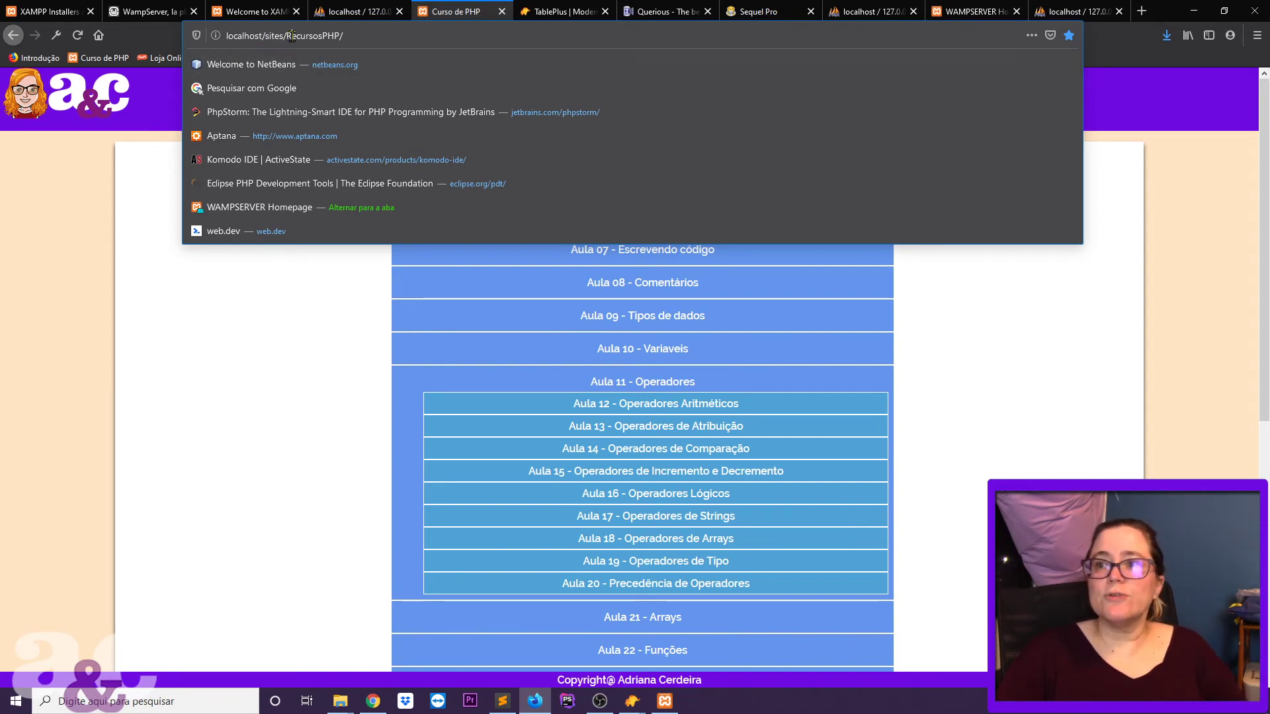
left_click_drag(289, 35, 327, 34)
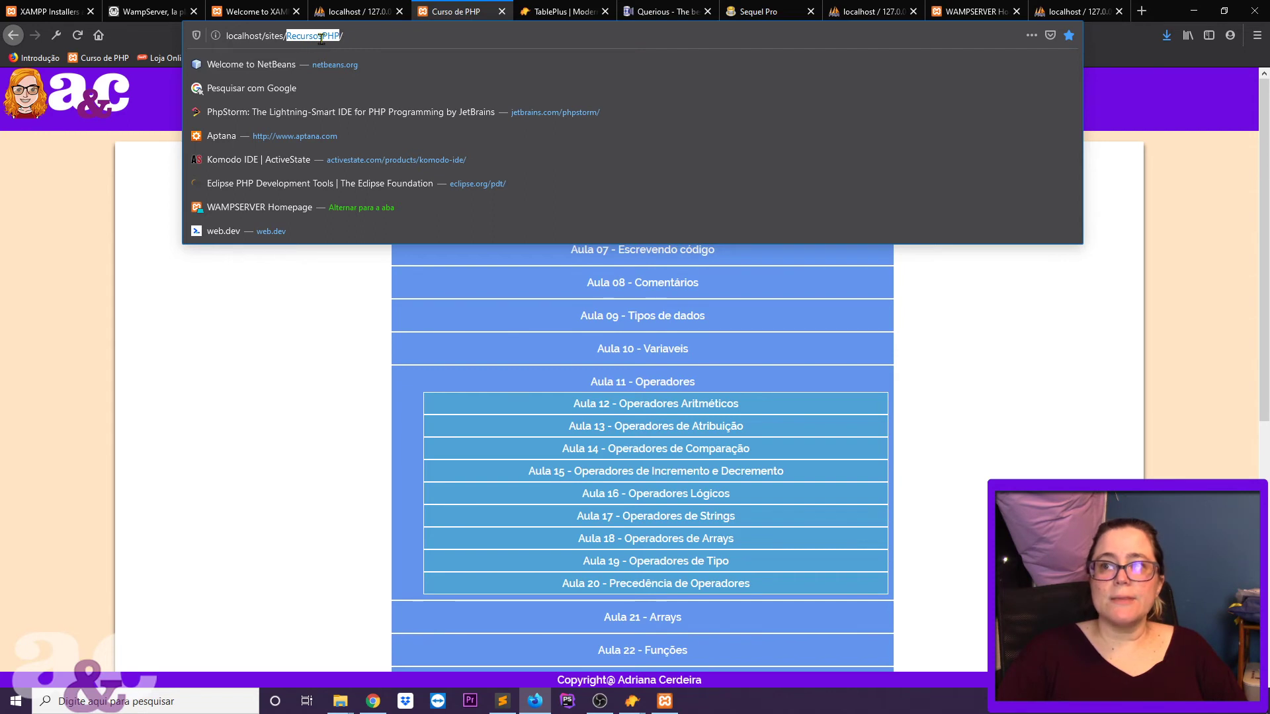
left_click(367, 37)
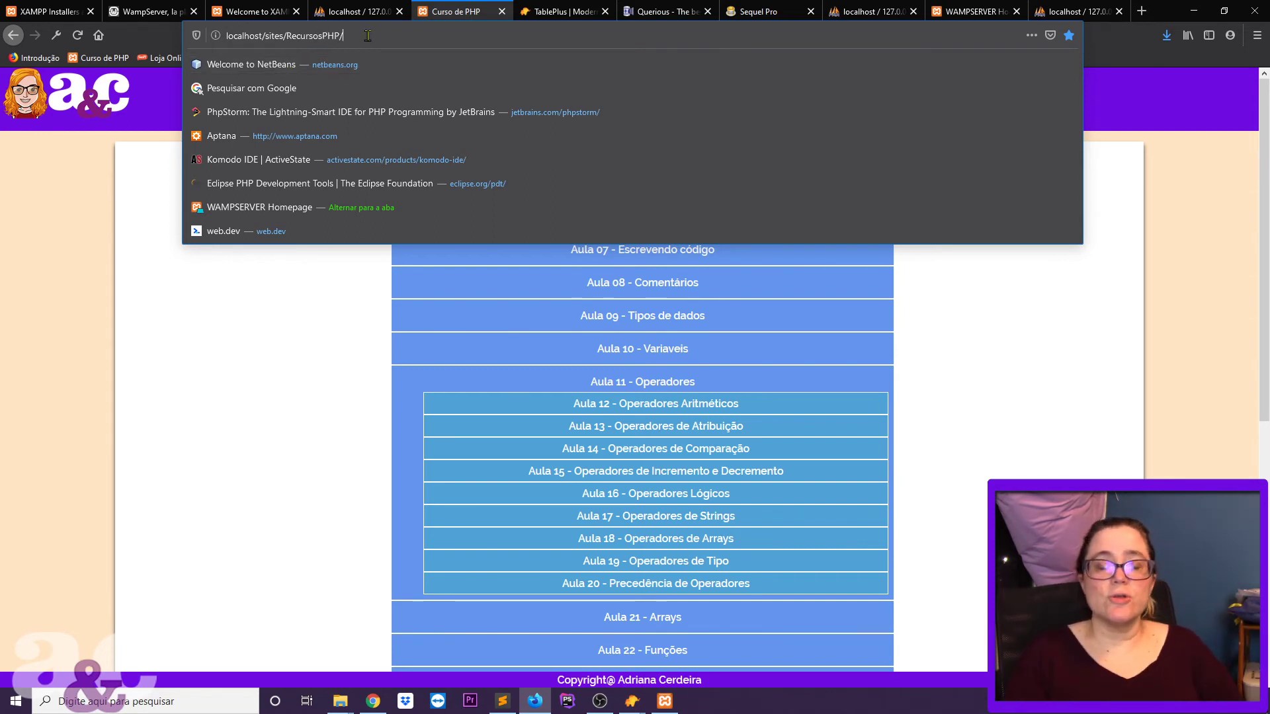
key("Return")
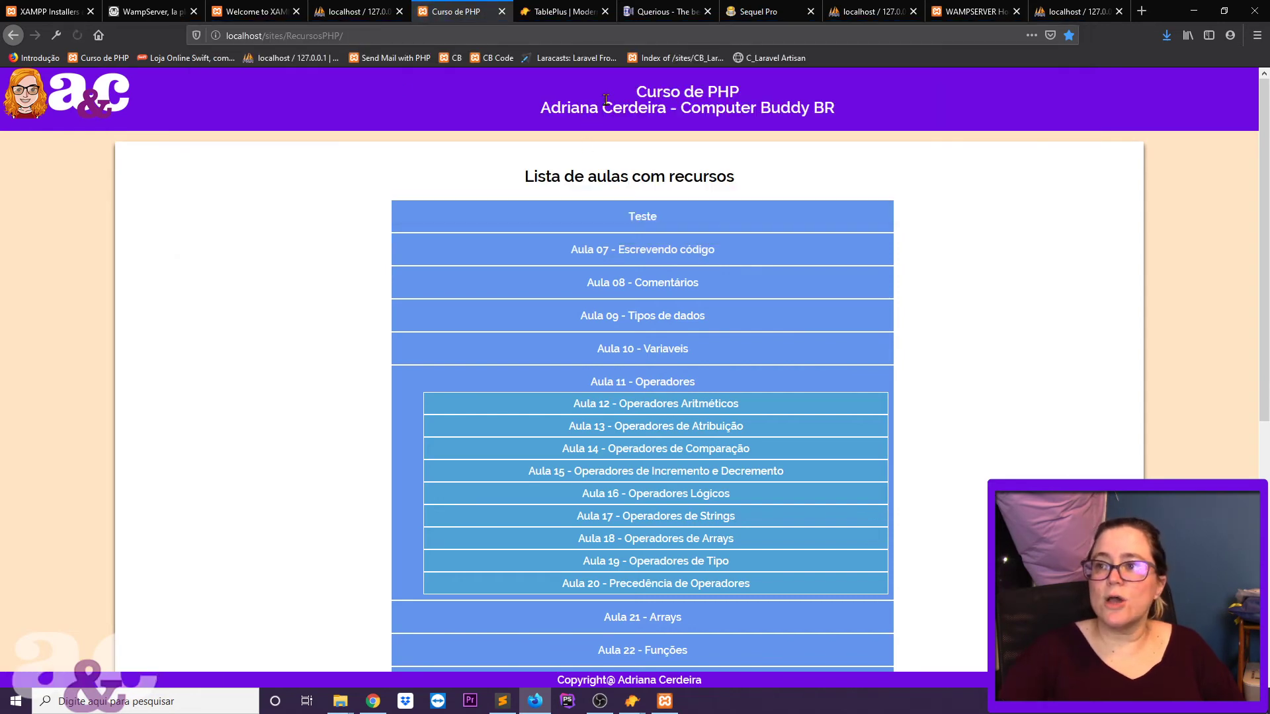
Locate teste.php in the RecursosPHP folder in File Explorer, and load localhost/sites/RecursosPHP/teste.php in Firefox
left_click(341, 701)
left_click(462, 646)
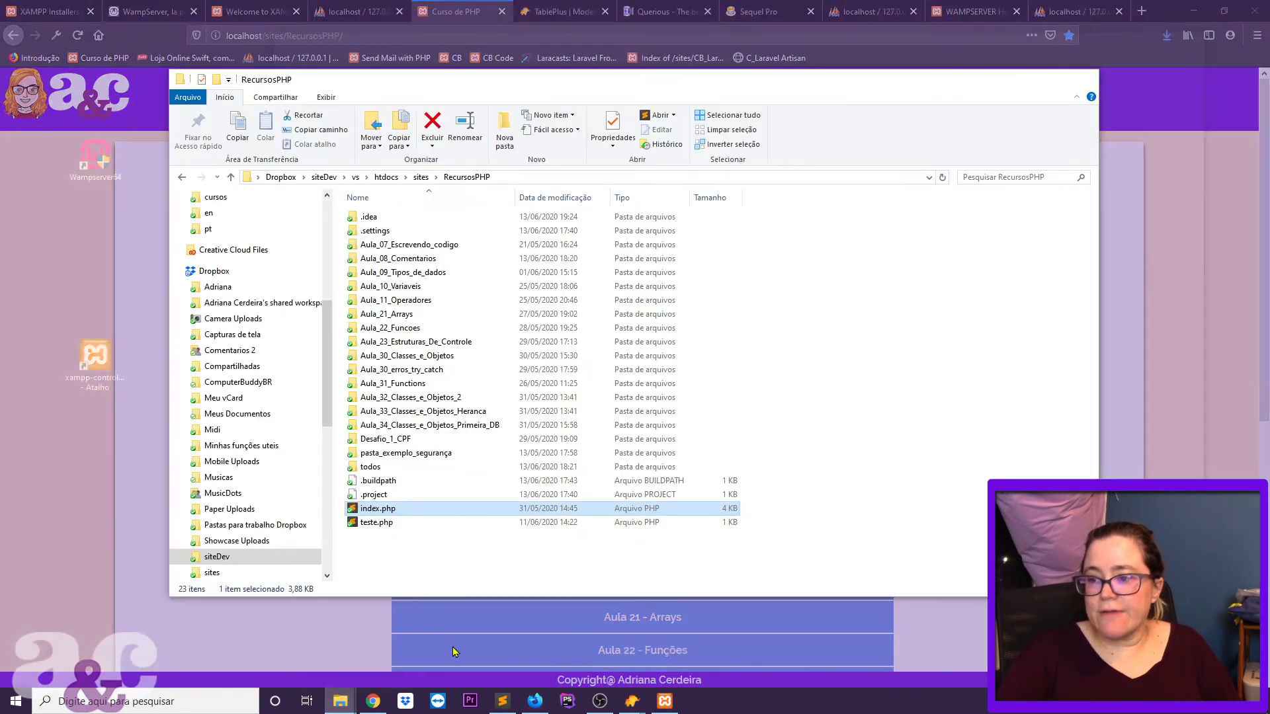
left_click(377, 524)
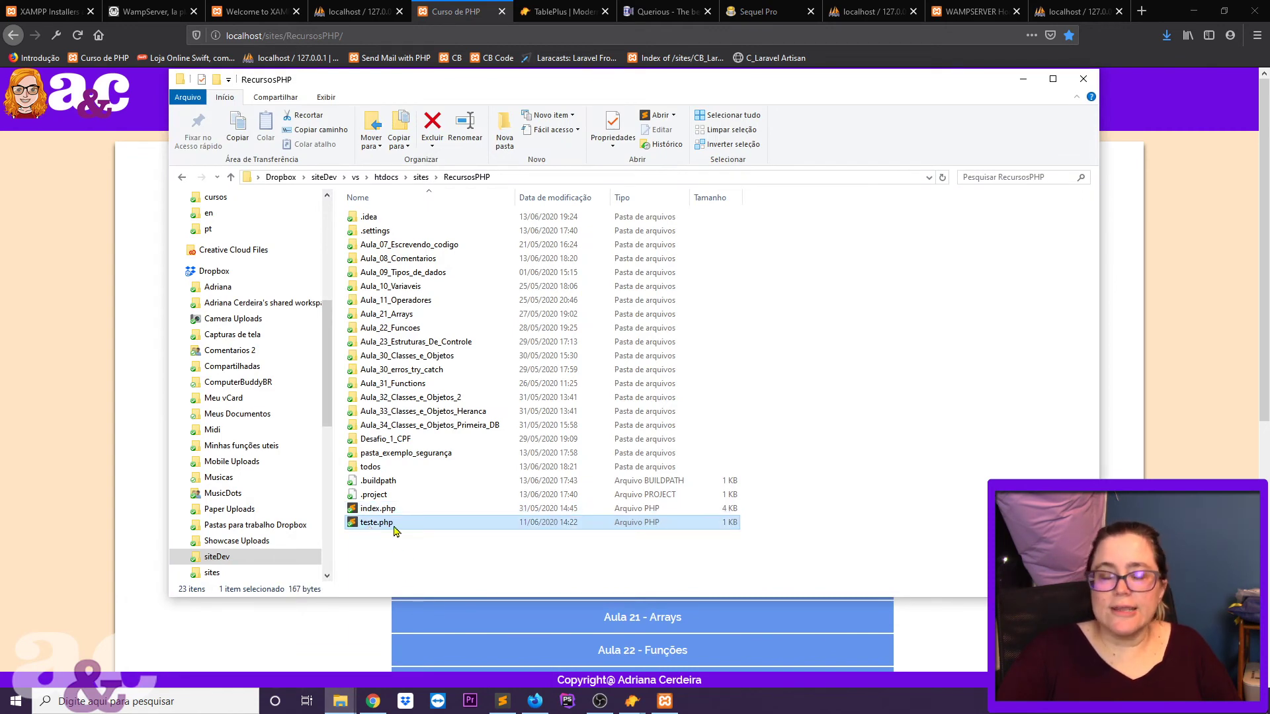
left_click(123, 261)
left_click(357, 36)
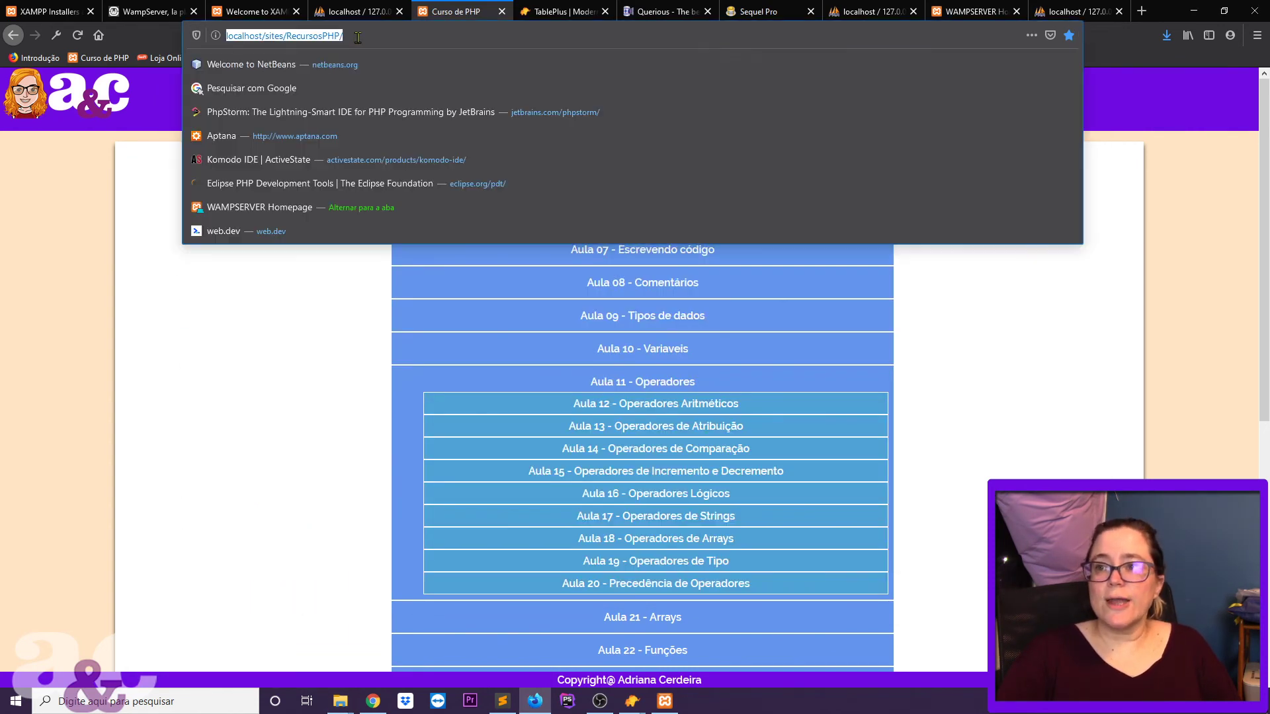
type("teste.php")
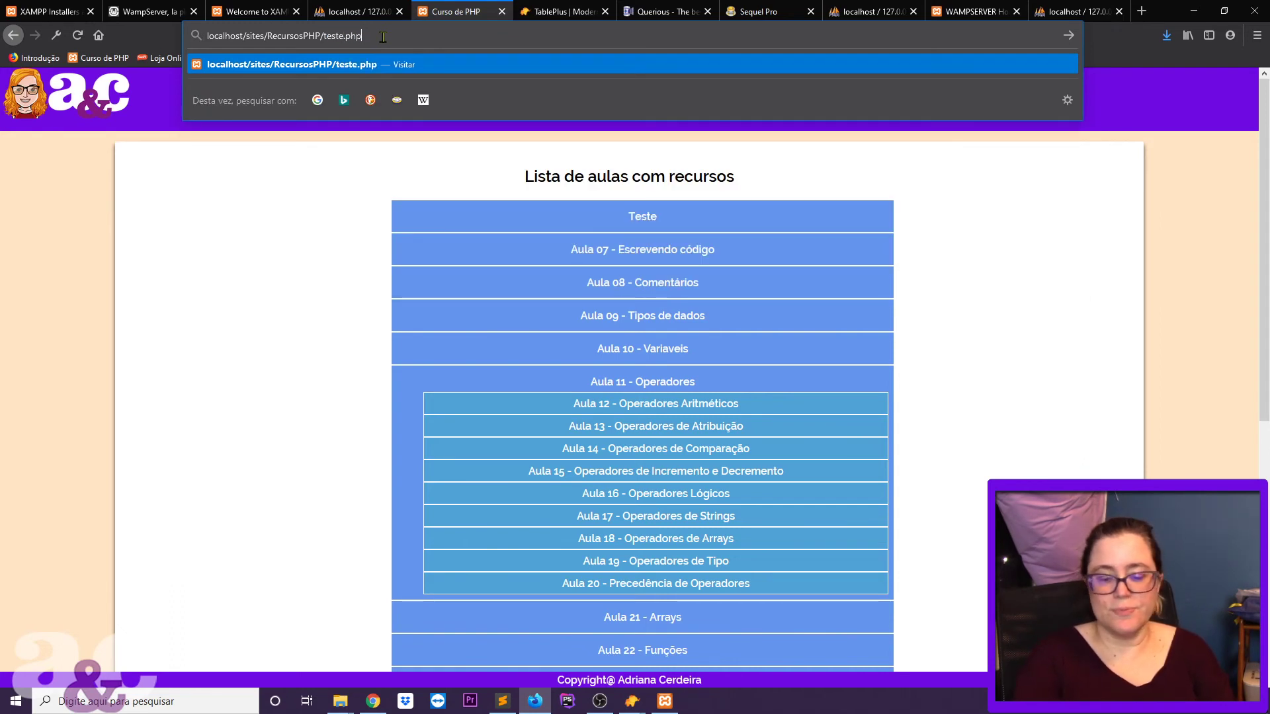
key("Return")
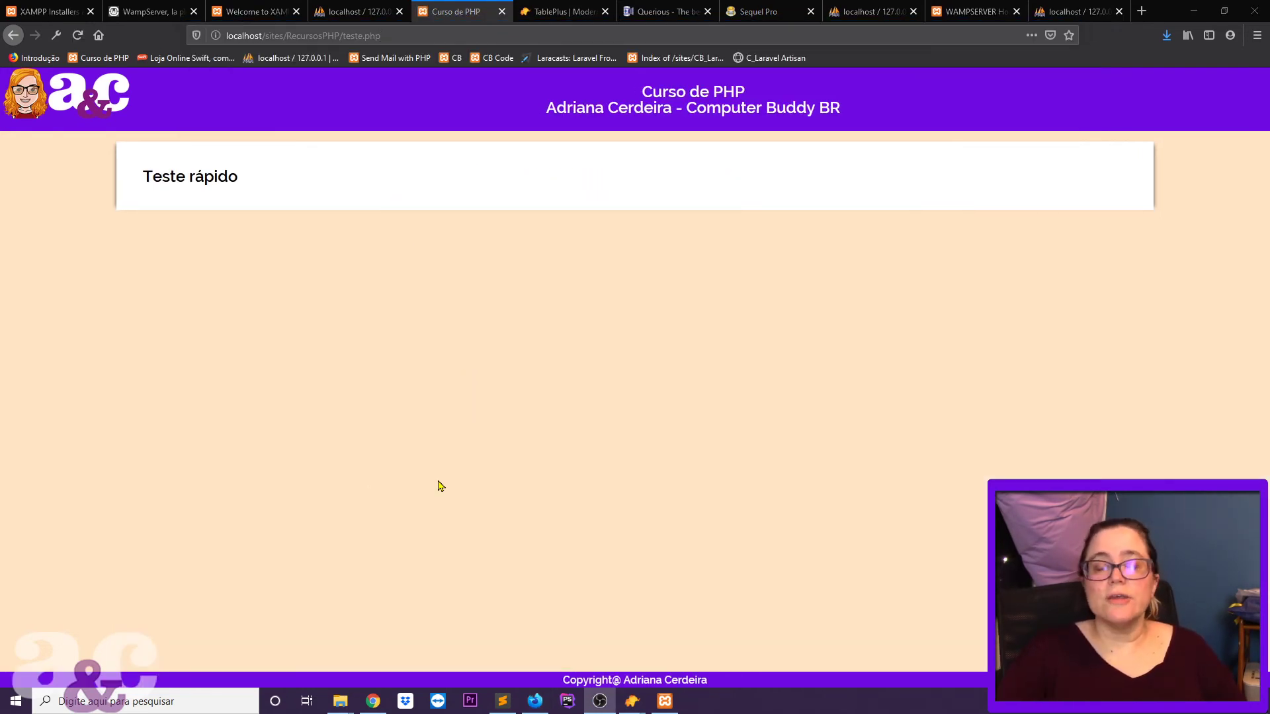
Highlight sites/RecursosPHP/teste.php in the address, and go up to the htdocs folder in File Explorer to compare the path
left_click(428, 36)
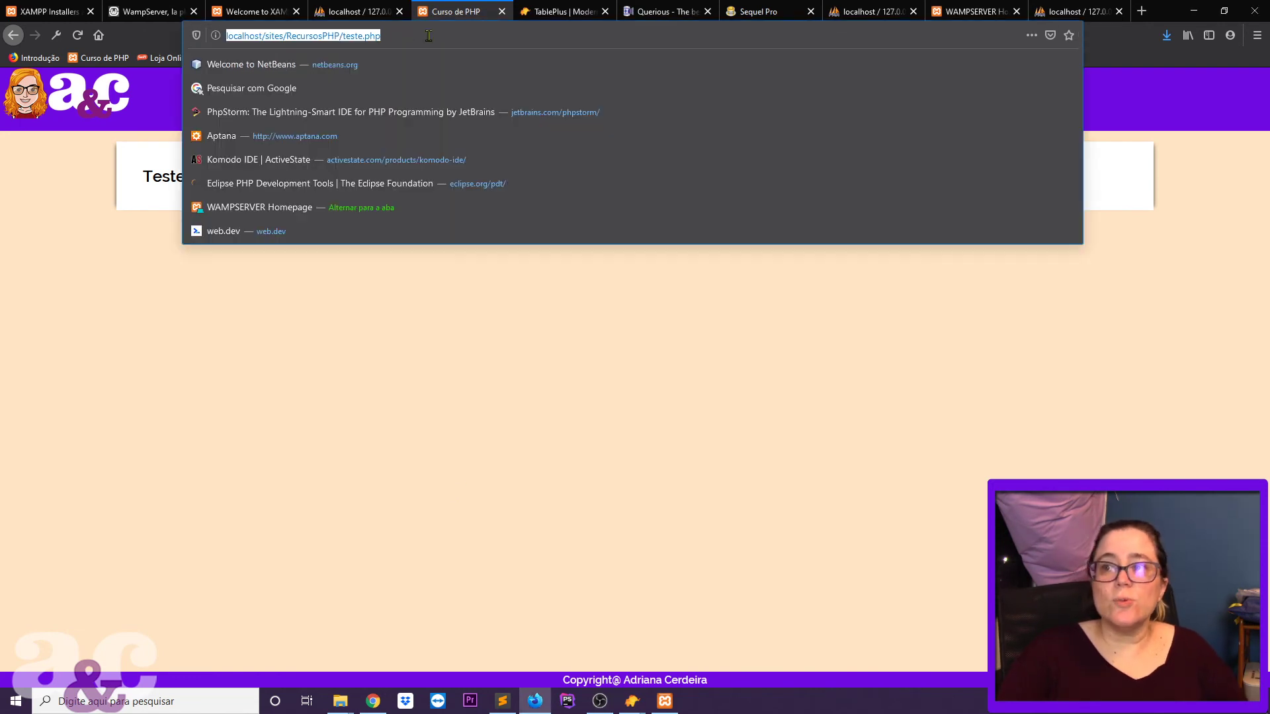
left_click(274, 34)
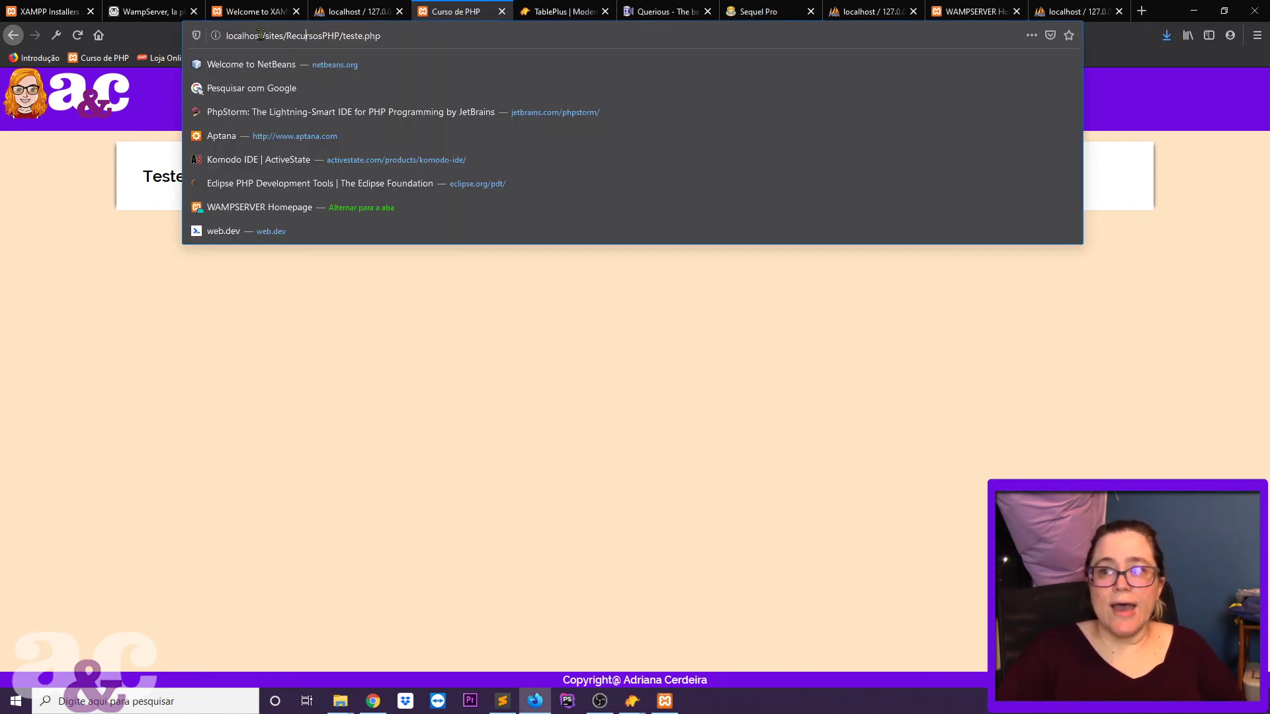
left_click_drag(262, 34, 382, 35)
left_click(341, 704)
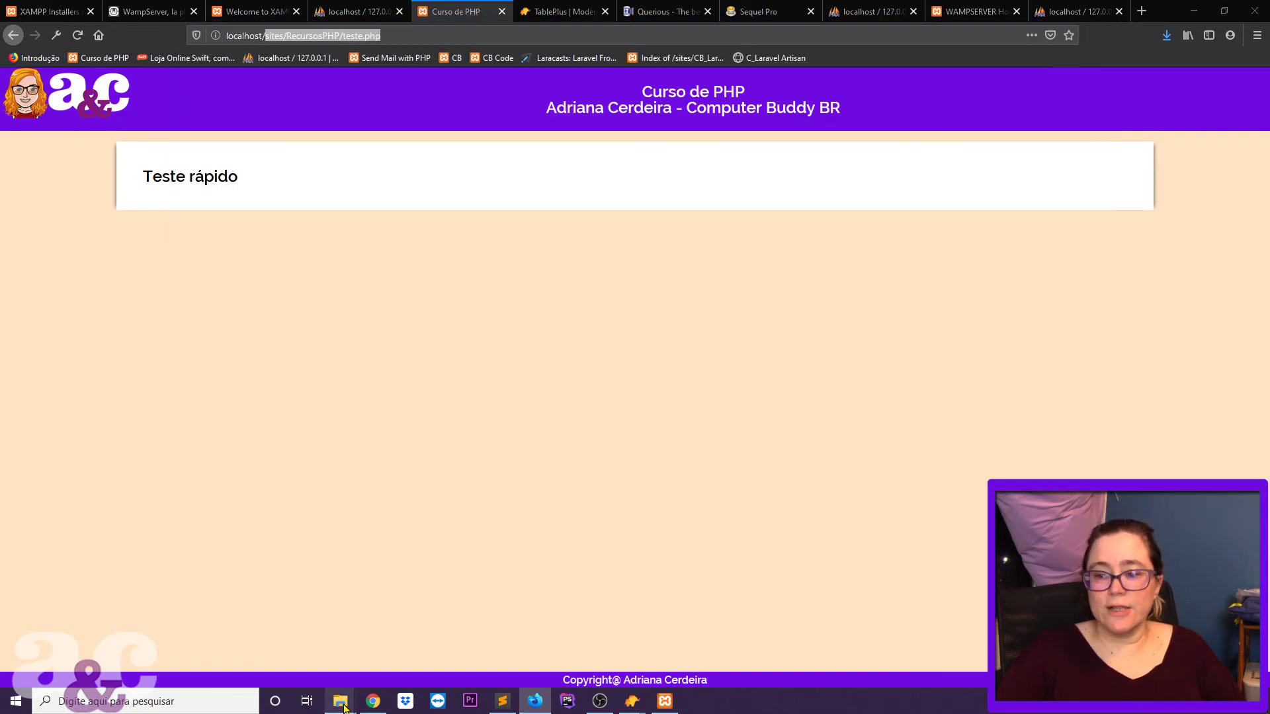
mouse_move(329, 651)
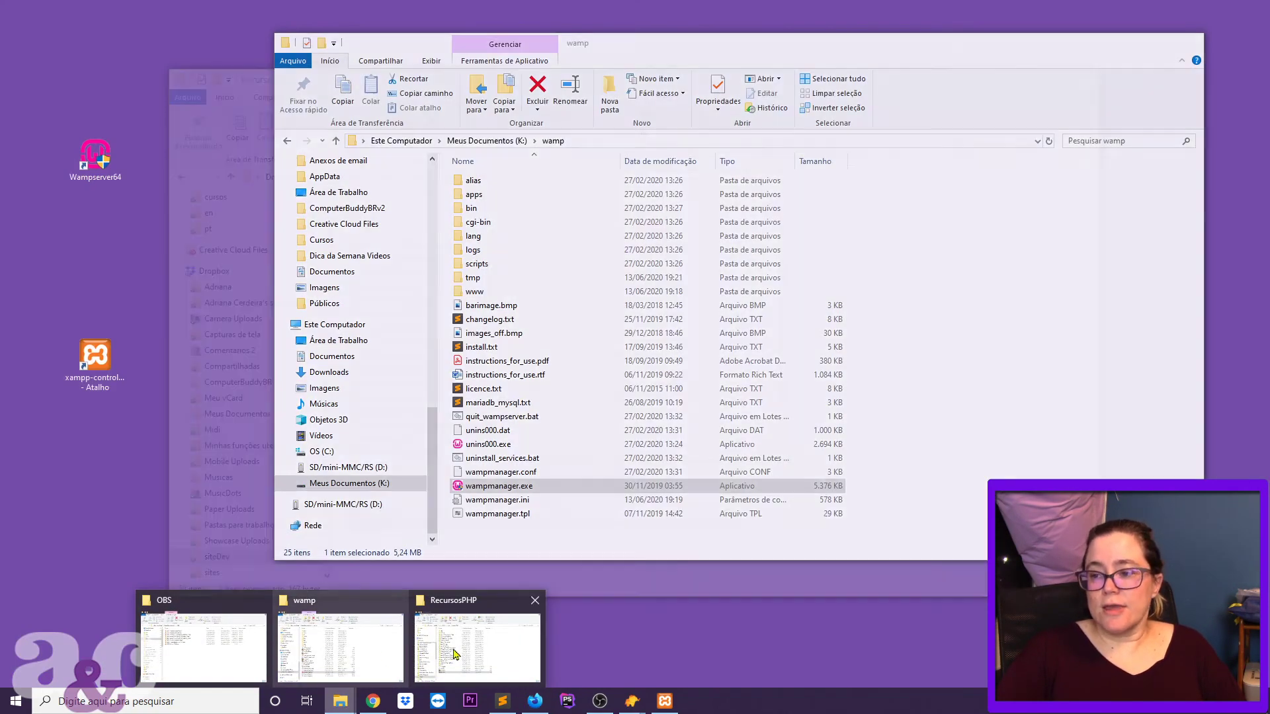
left_click(476, 647)
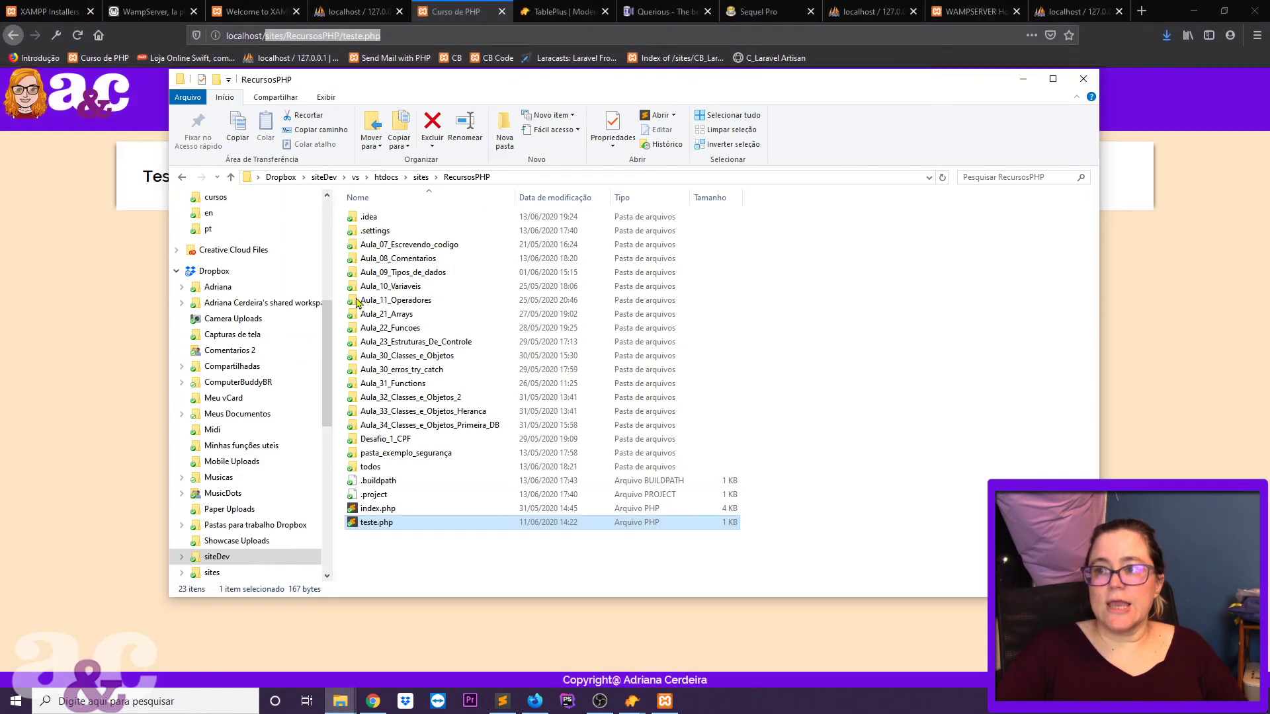
left_click(389, 178)
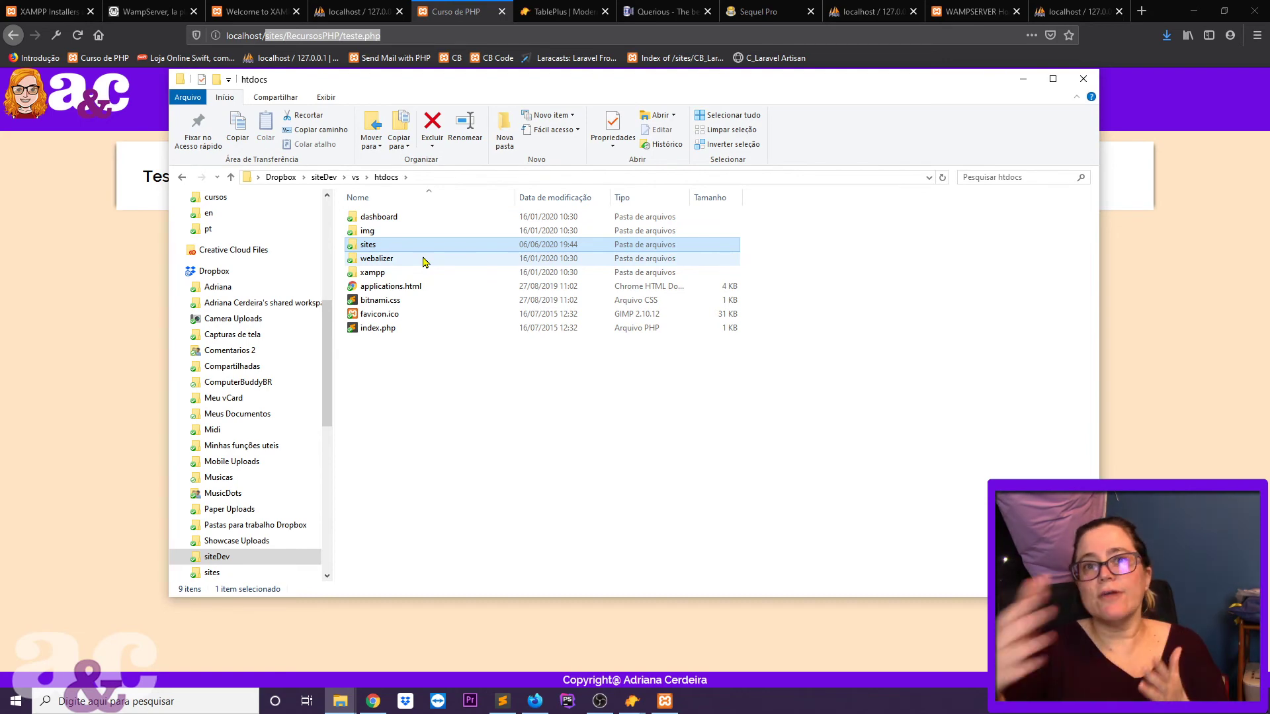
Switch to the wamp folder window and open its www folder
left_click(350, 705)
left_click(320, 656)
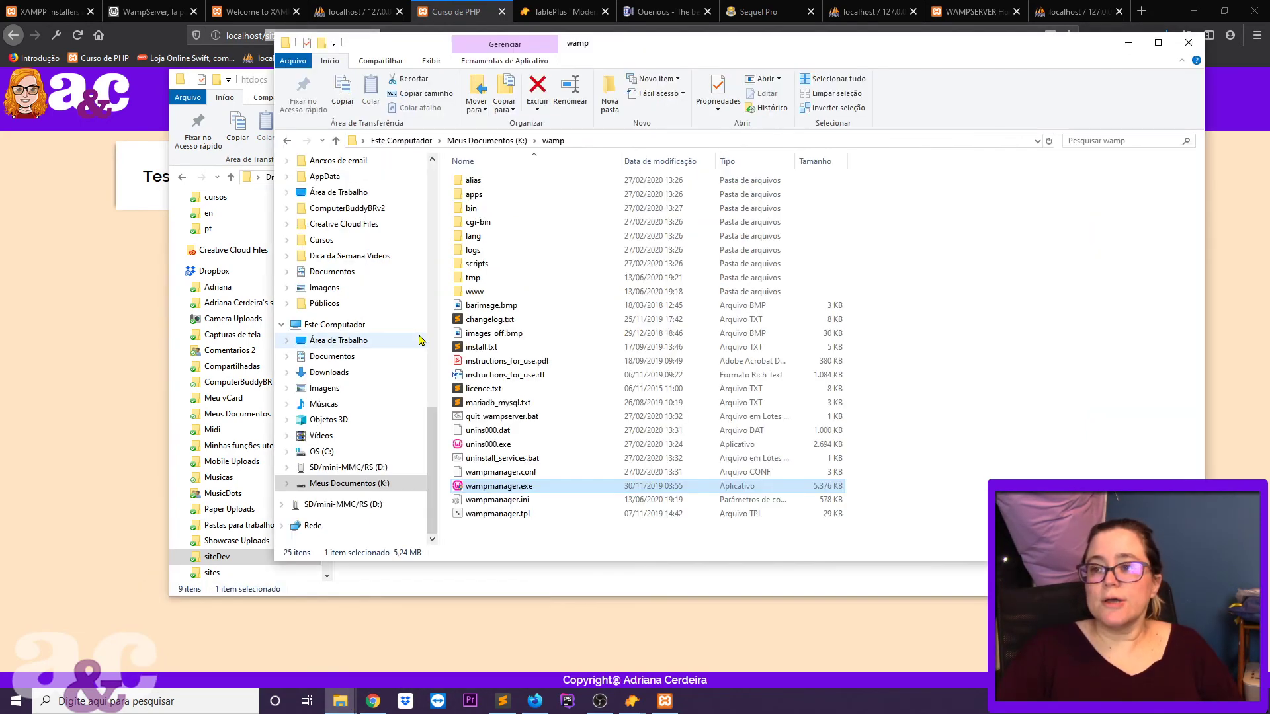
double_click(482, 294)
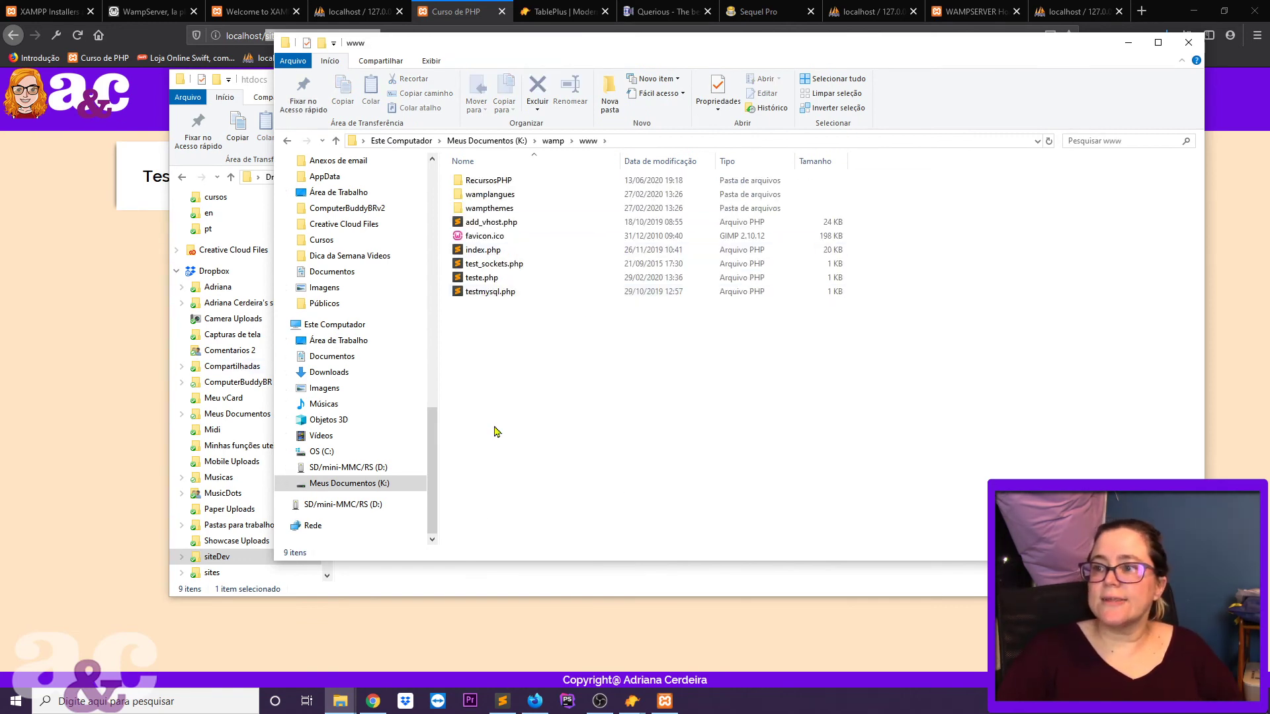
Stop Apache and MySQL in the XAMPP Control Panel, and quit XAMPP
left_click(665, 701)
left_click(712, 247)
left_click(713, 265)
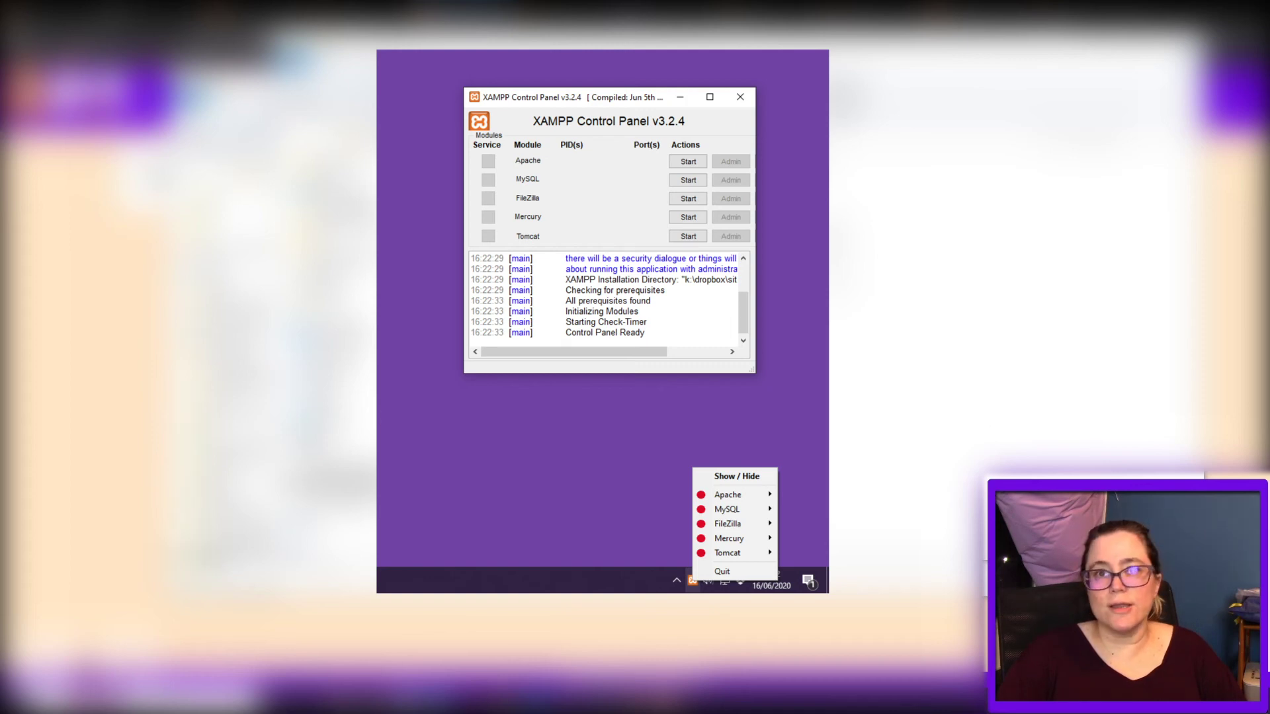
mouse_move(727, 495)
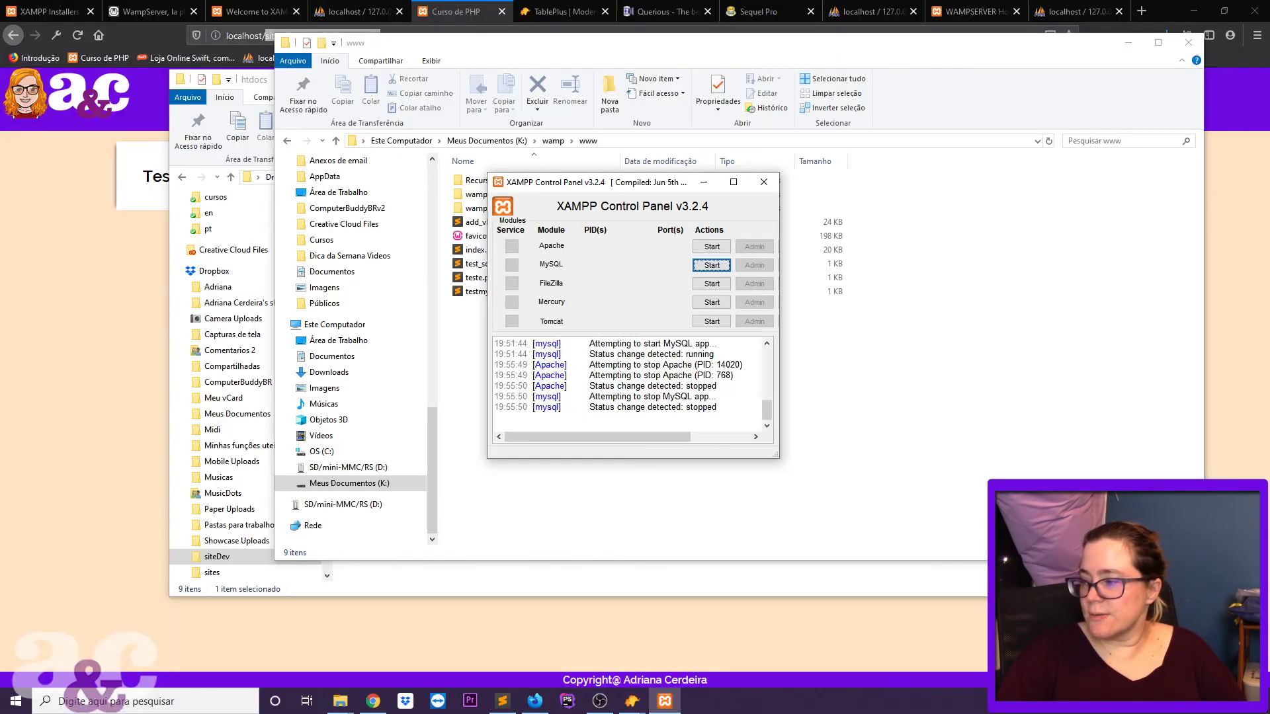
left_click(690, 368)
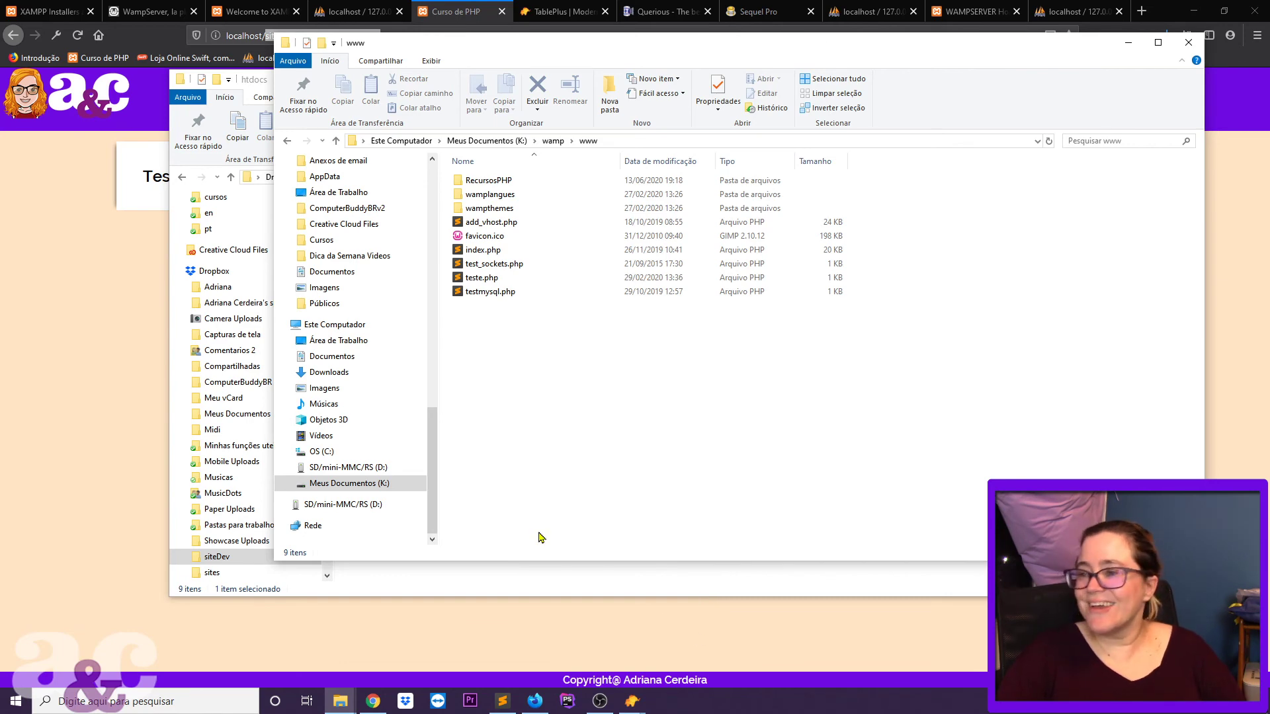
left_click(1188, 13)
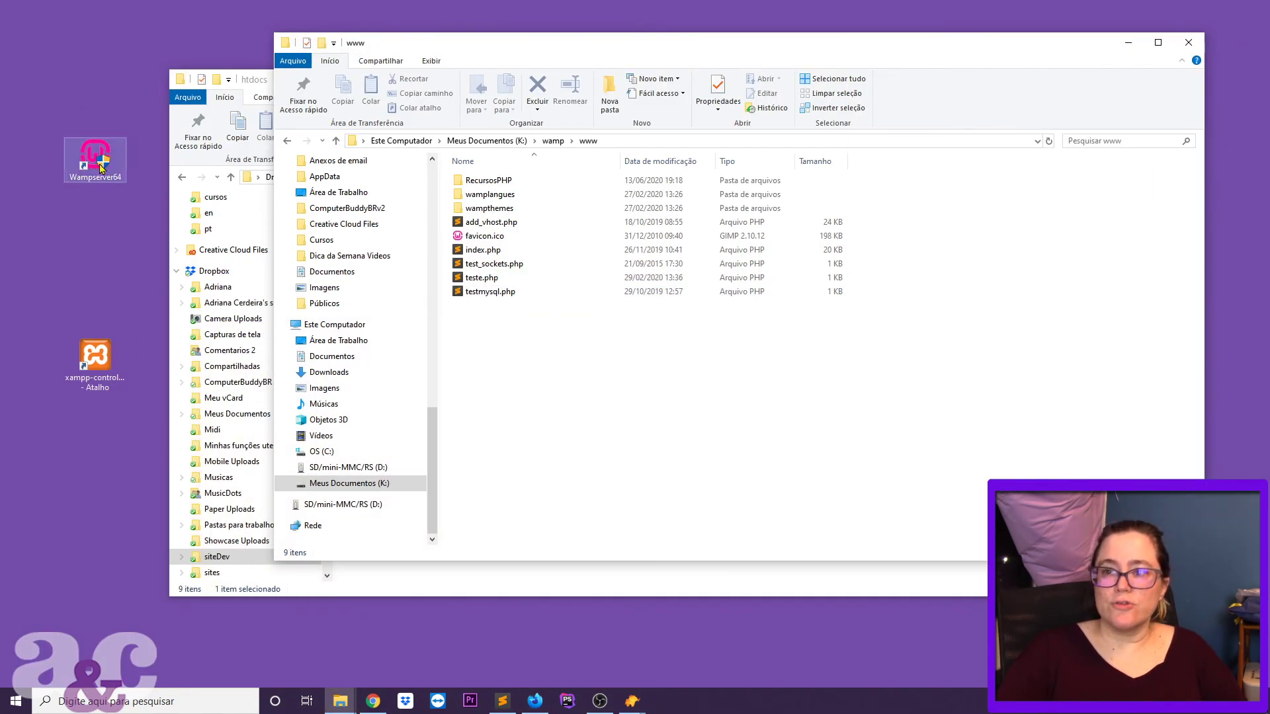
double_click(101, 168)
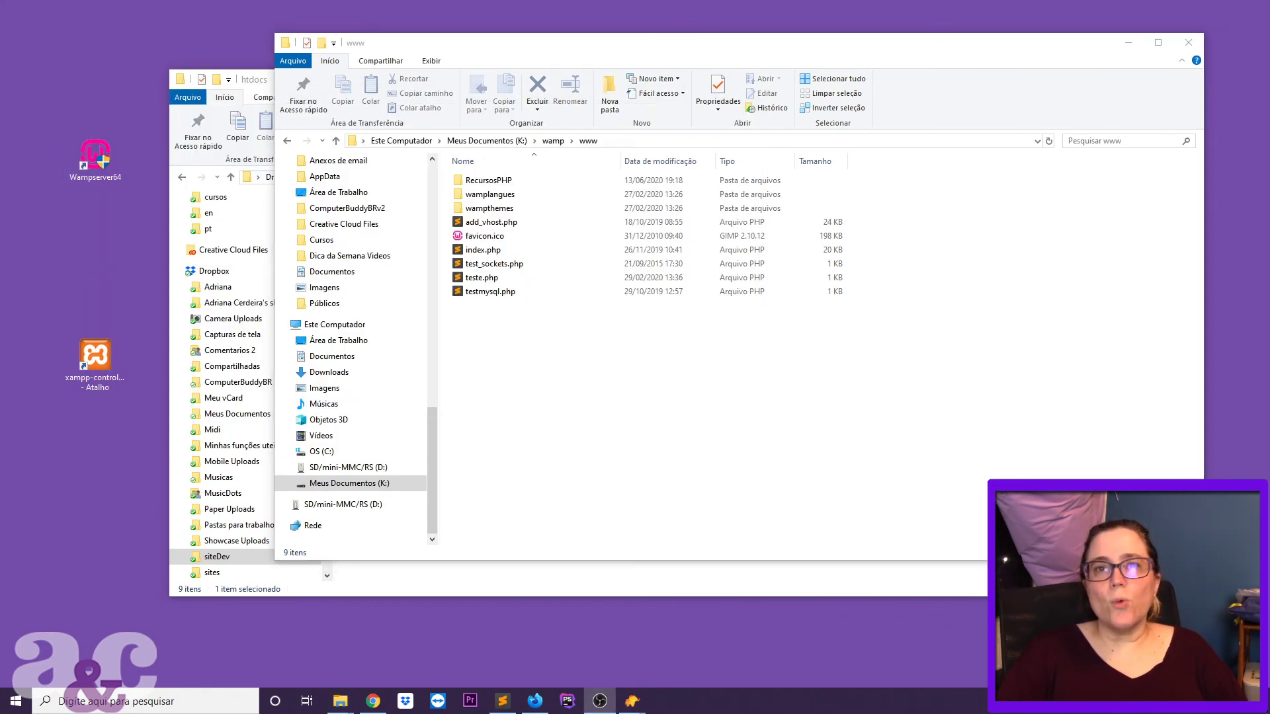
left_click(487, 184)
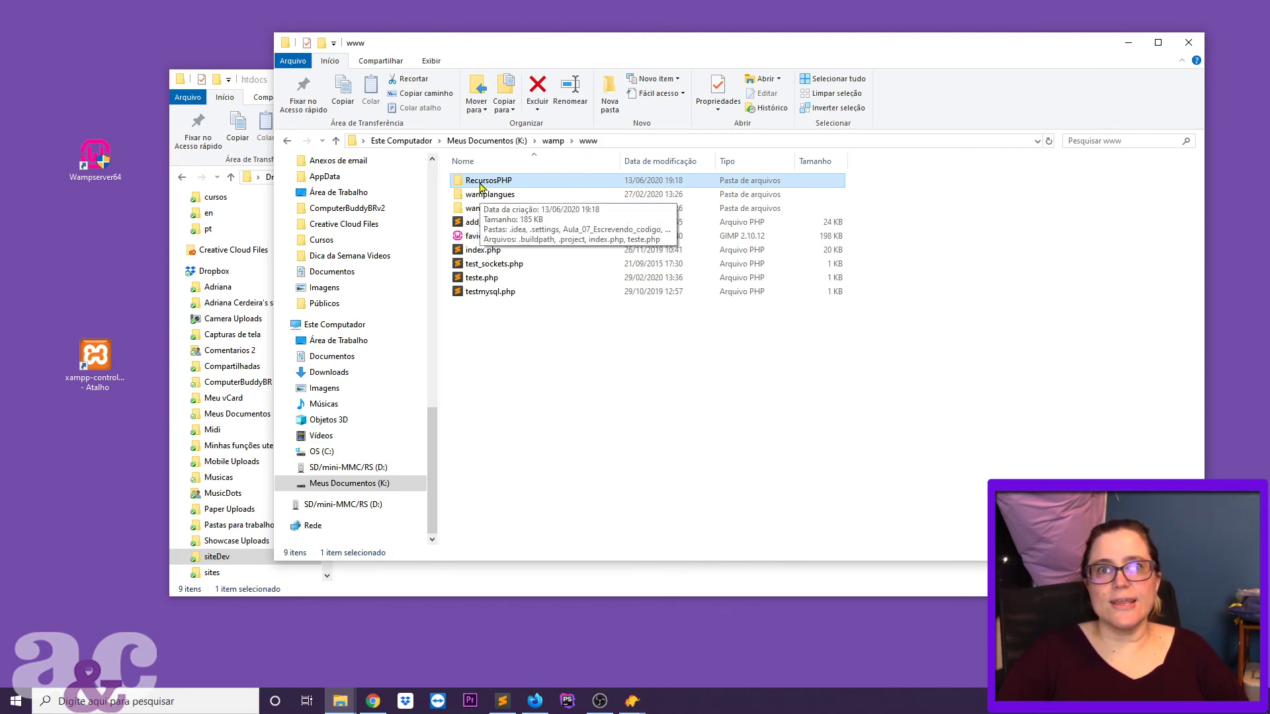
Switch to Firefox, shorten the test page's address to localhost/RecursosPHP/ without the sites folder and file name, and load it
left_click(534, 701)
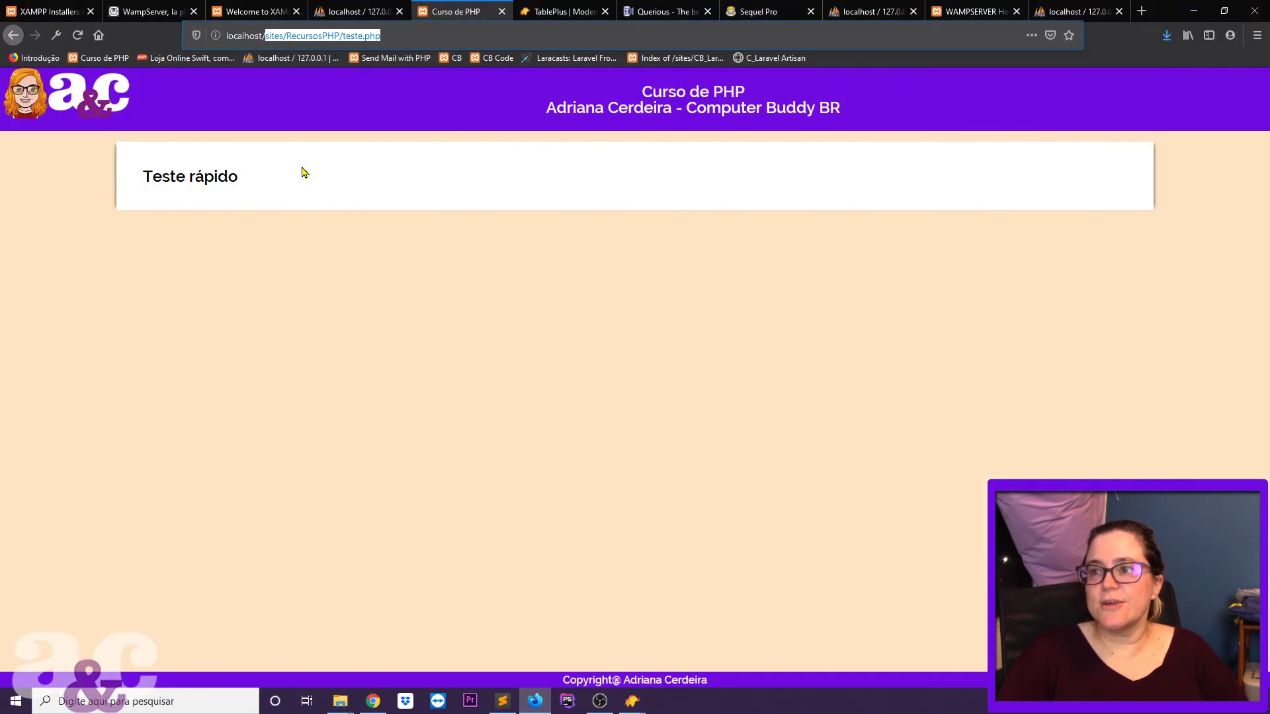
left_click(320, 37)
left_click_drag(366, 38, 484, 36)
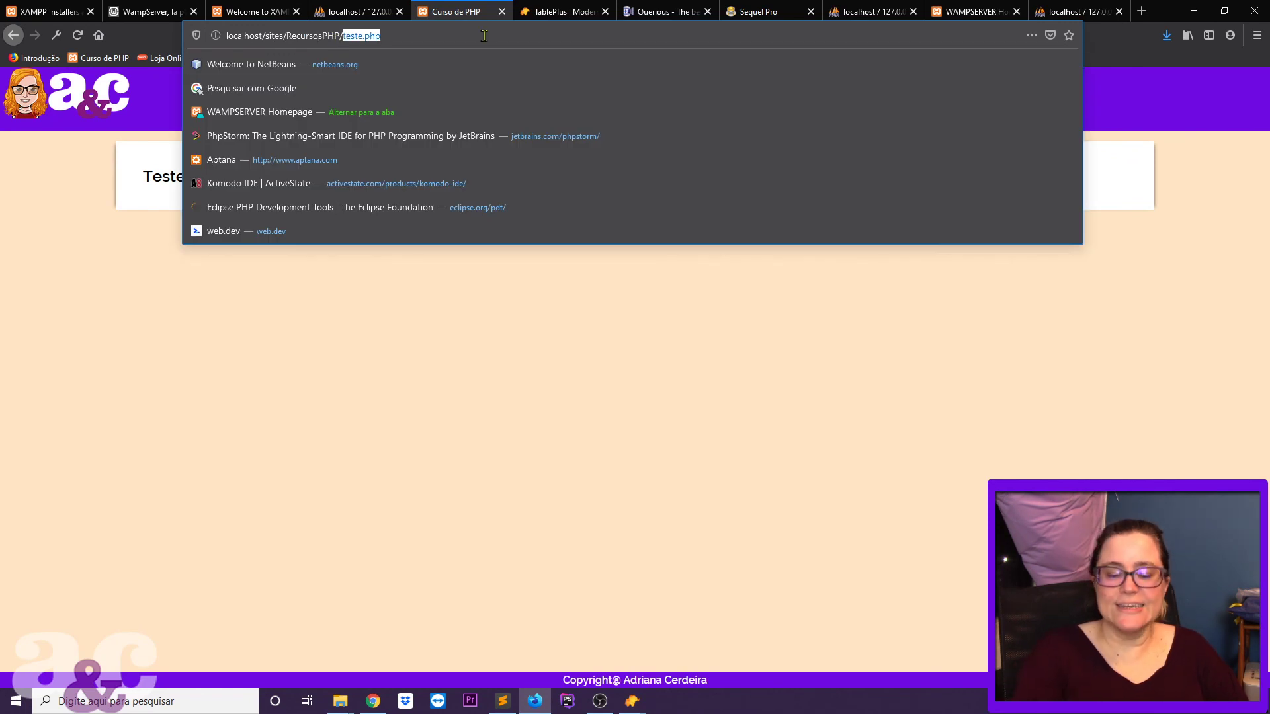
key("BackSpace")
left_click_drag(247, 33, 264, 35)
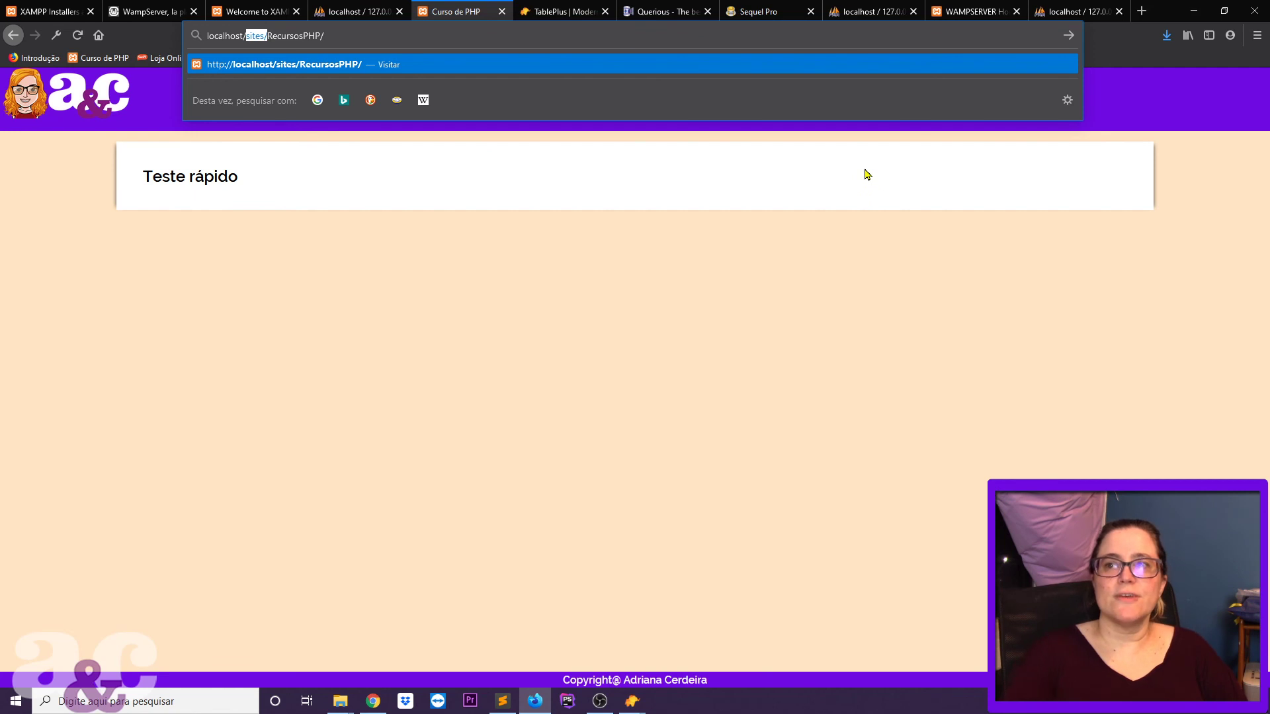
key("BackSpace")
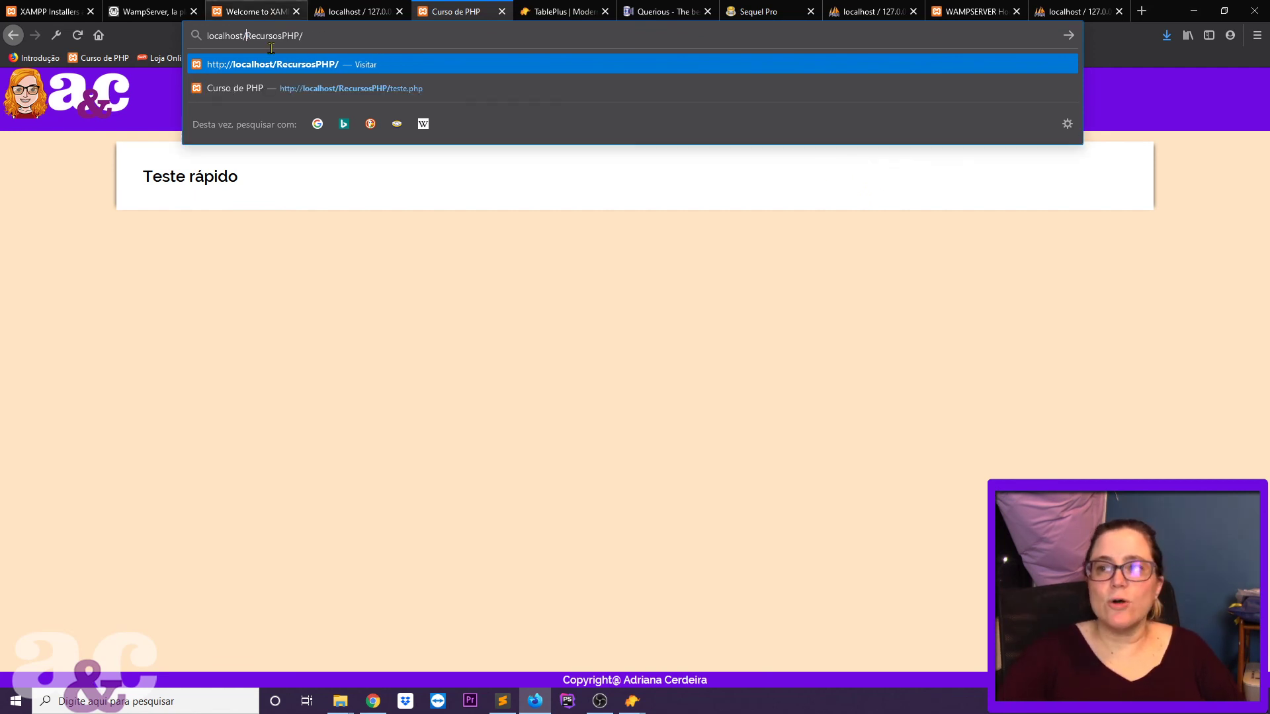
left_click_drag(247, 36, 302, 32)
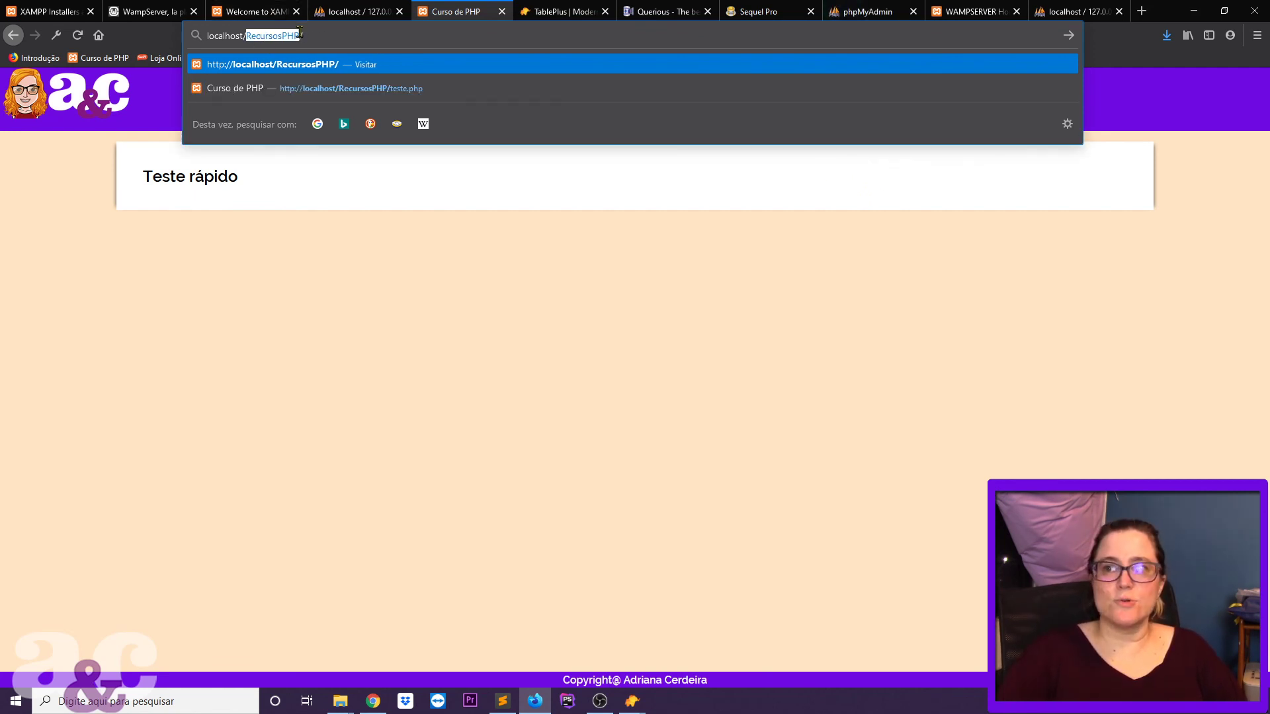
left_click(357, 36)
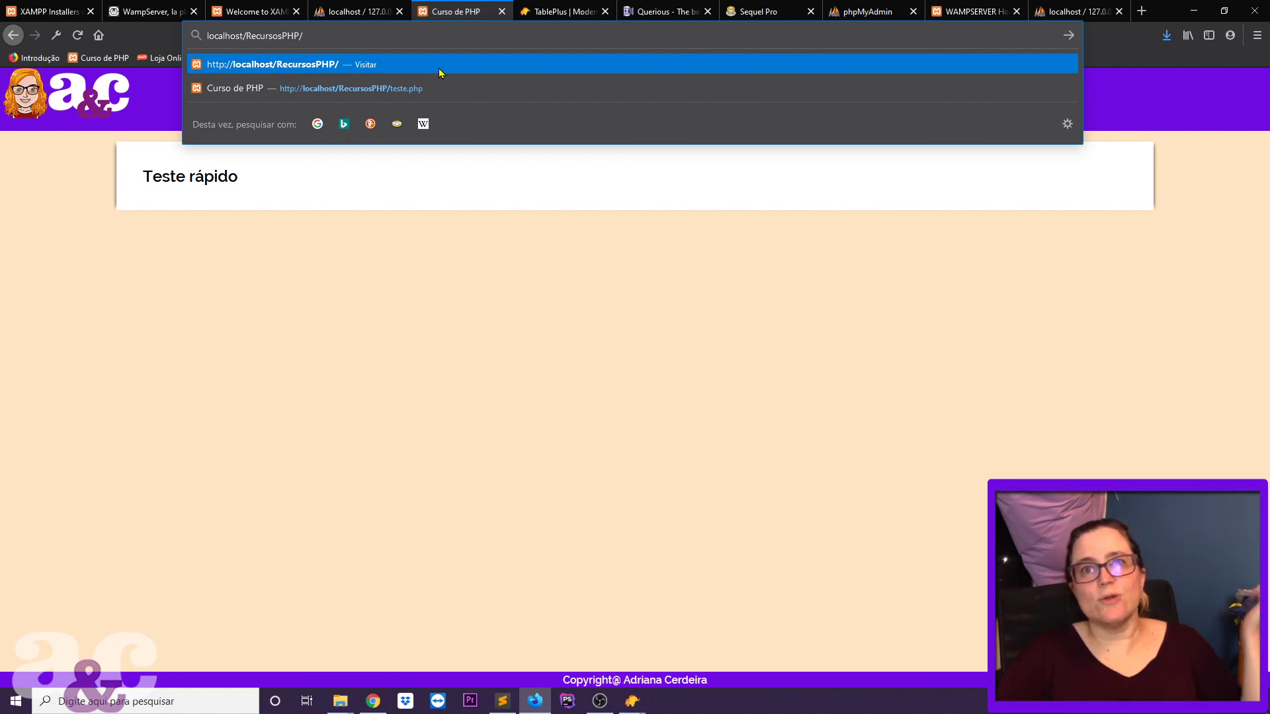
left_click(439, 69)
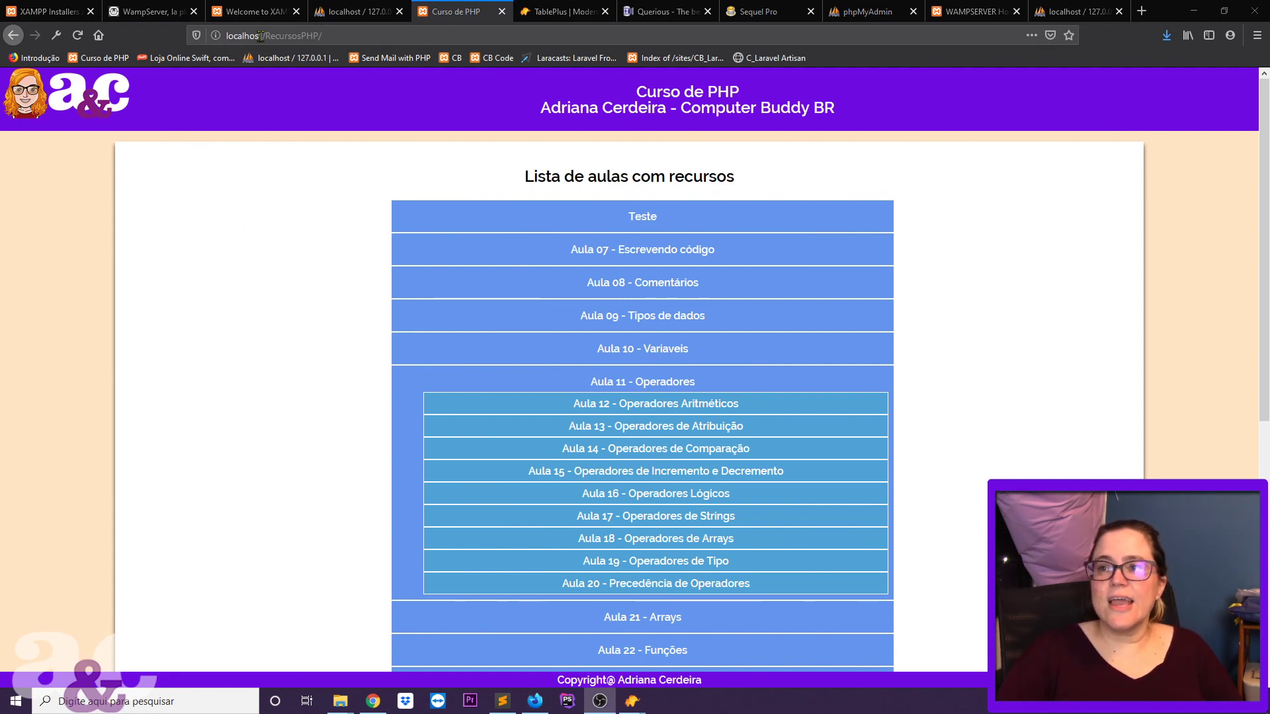
Remove the project path from the address and load localhost alone to open the WampServer homepage
left_click_drag(262, 35, 594, 54)
key("BackSpace")
key("Return")
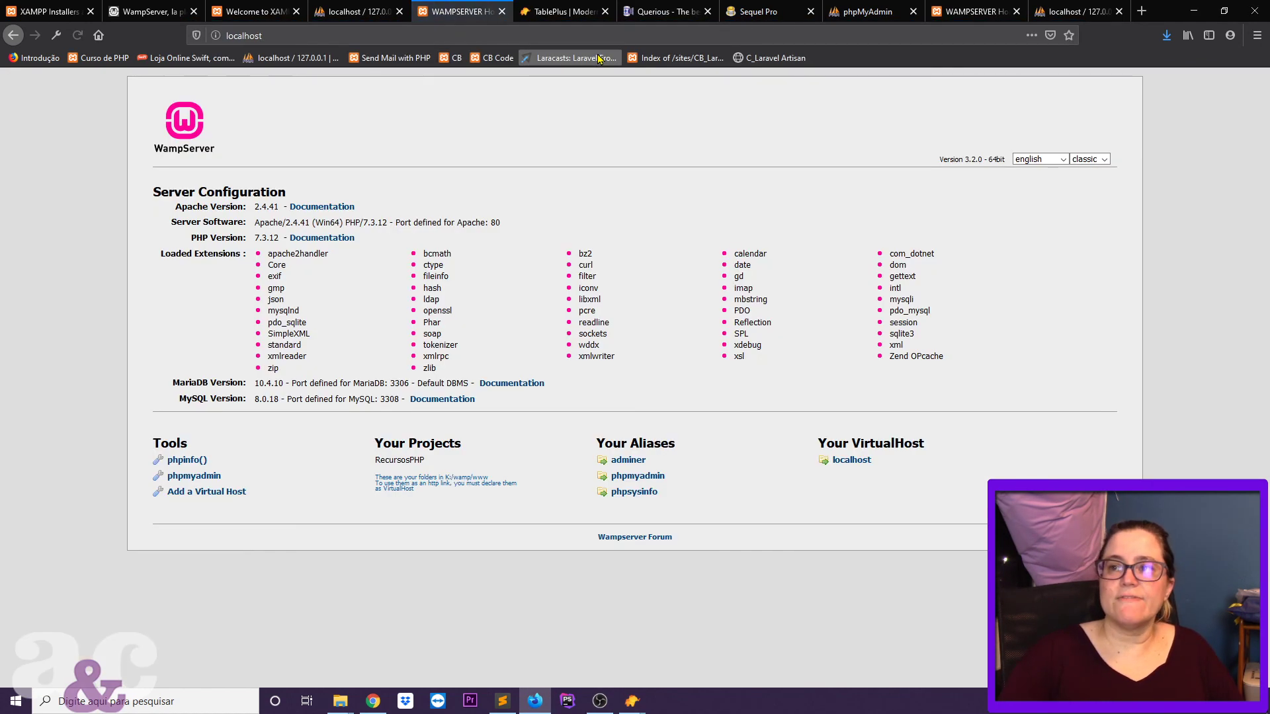
key("alt+Tab")
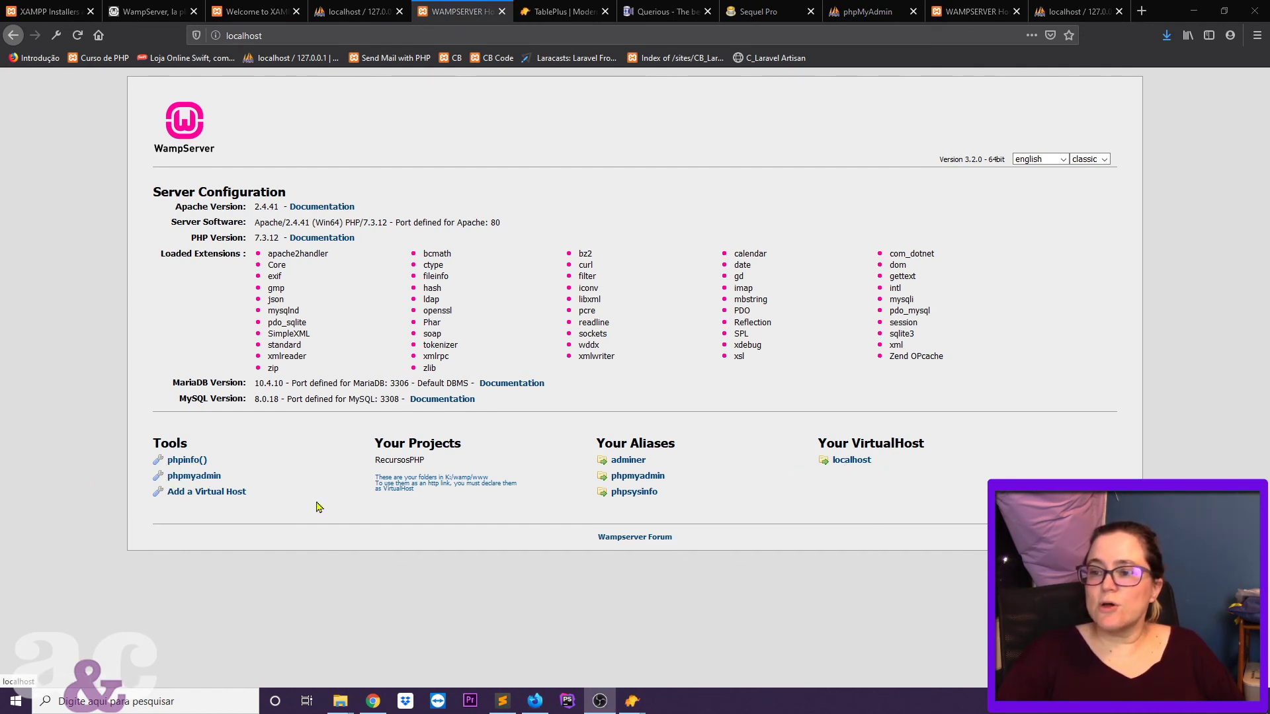
Open phpMyAdmin from the WampServer tools, check the server choices, and log in as root with MariaDB selected
left_click(193, 476)
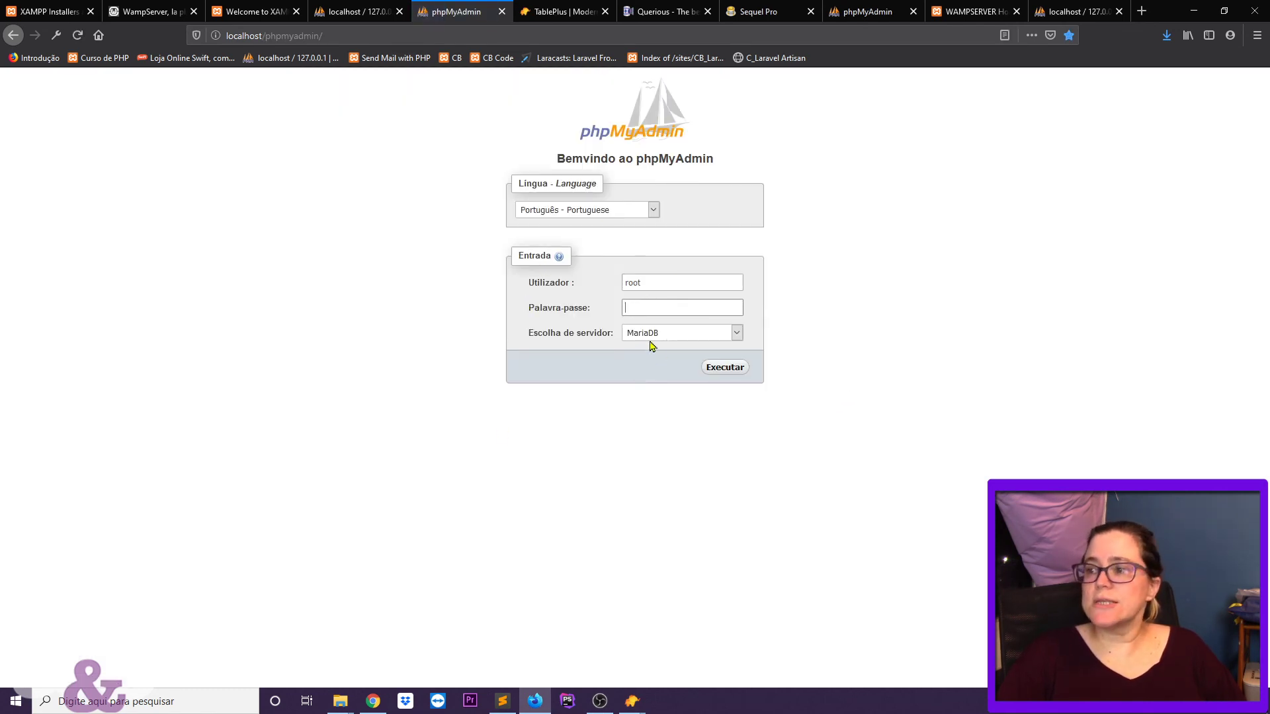
left_click(736, 334)
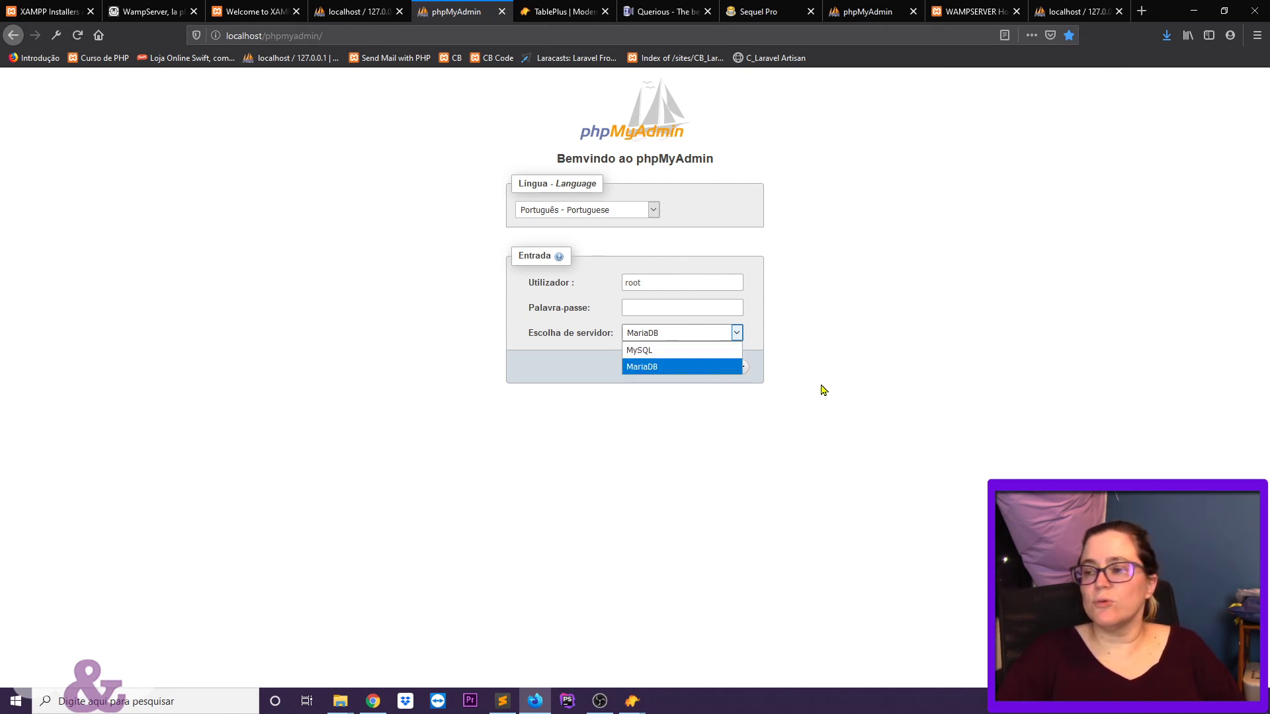
left_click(653, 390)
left_click(725, 370)
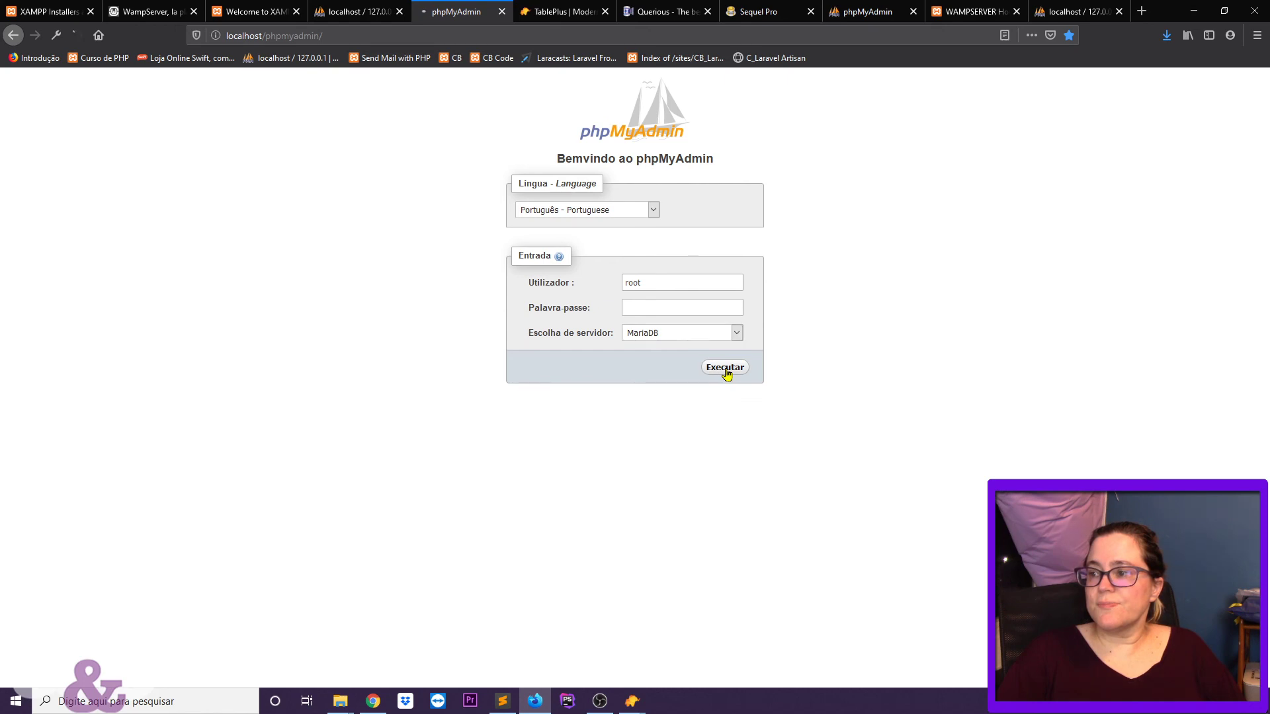